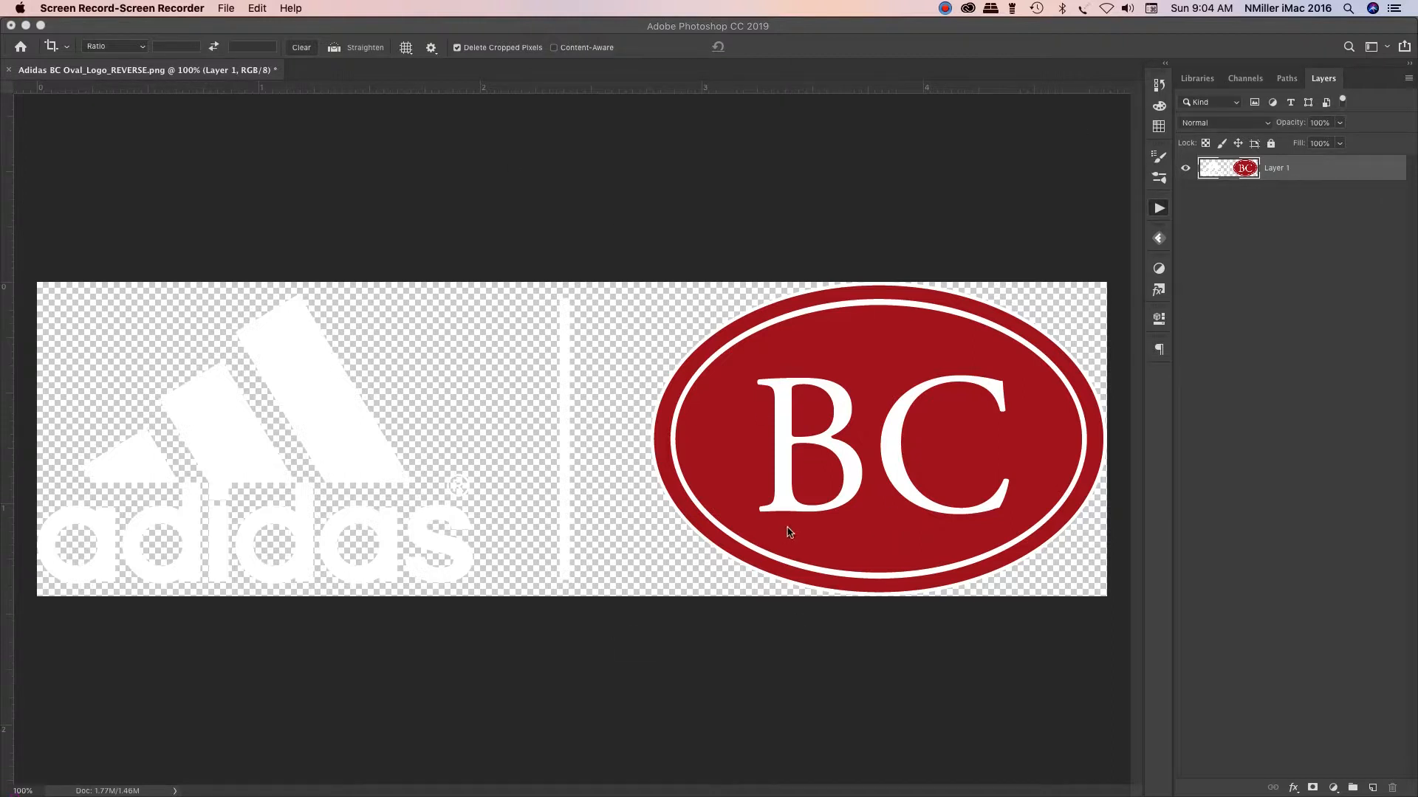
Crop the Adidas and BC logo image down to just the red BC oval
click(61, 28)
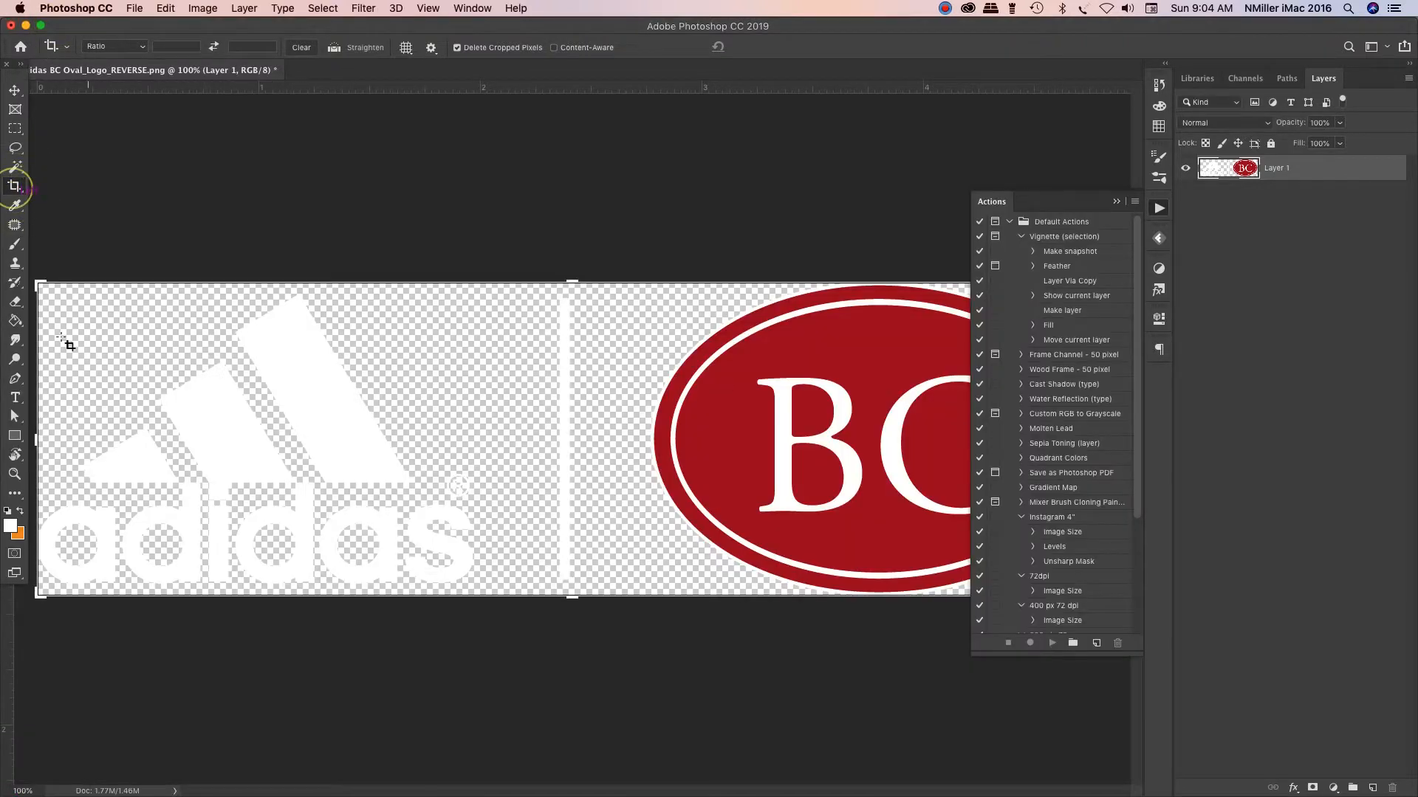
drag(39, 442, 341, 450)
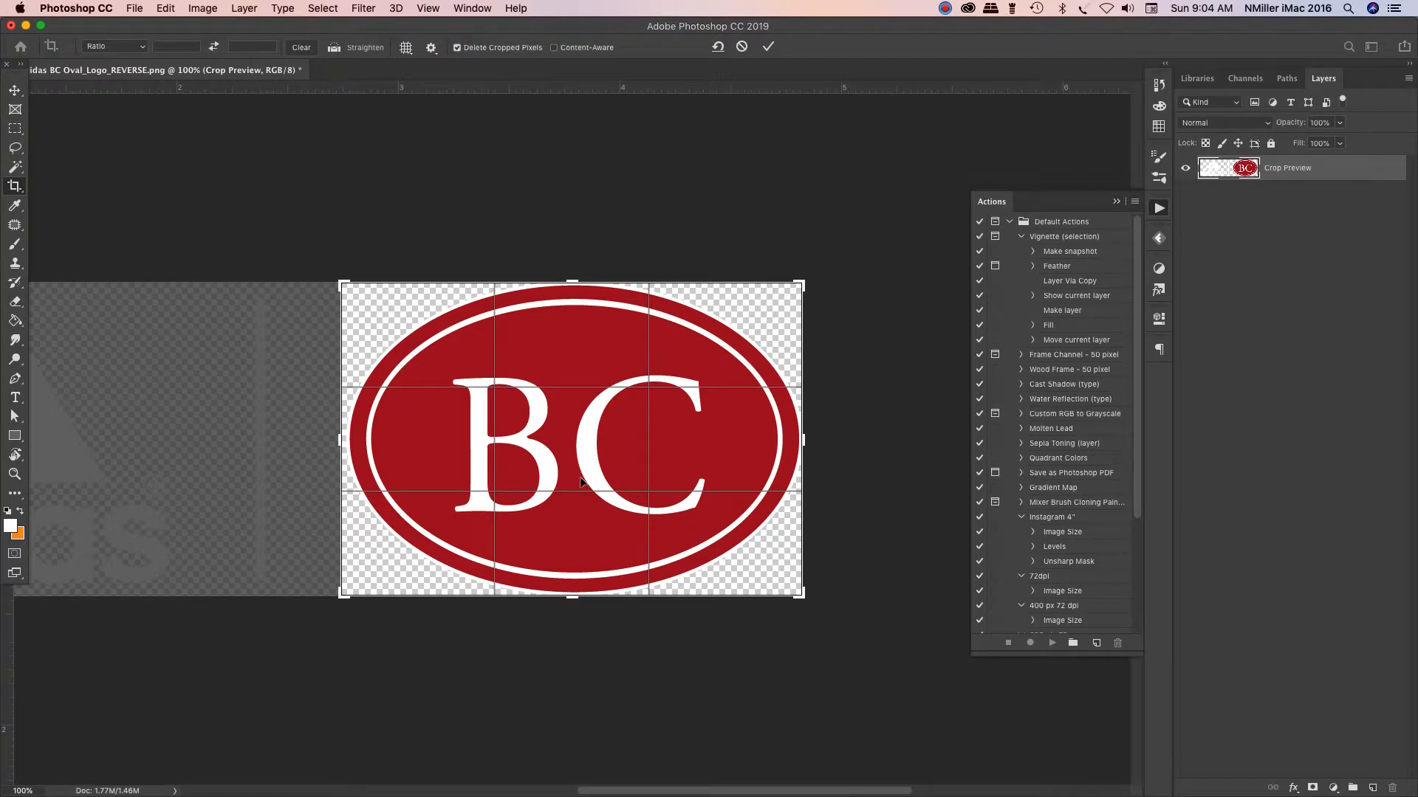
click(768, 47)
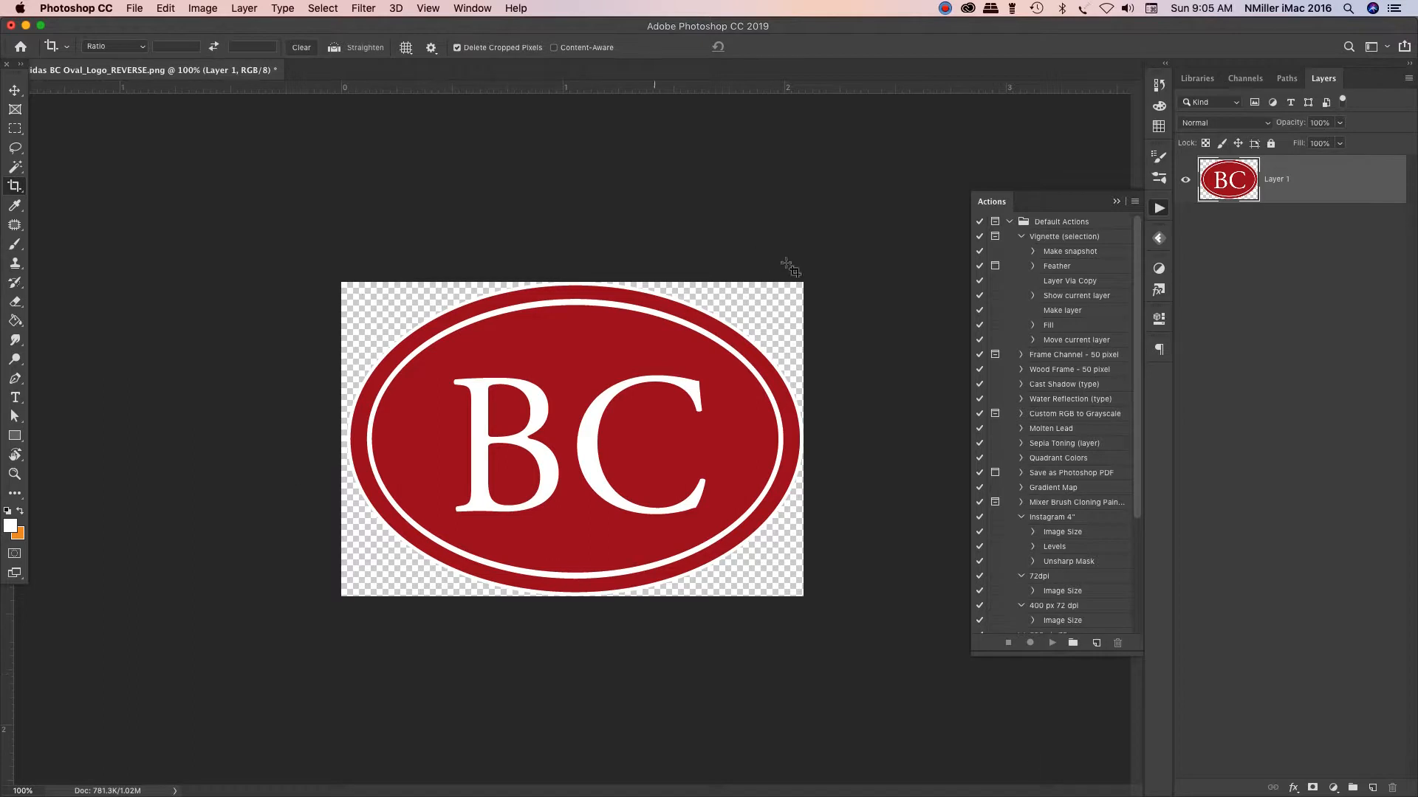
click(137, 8)
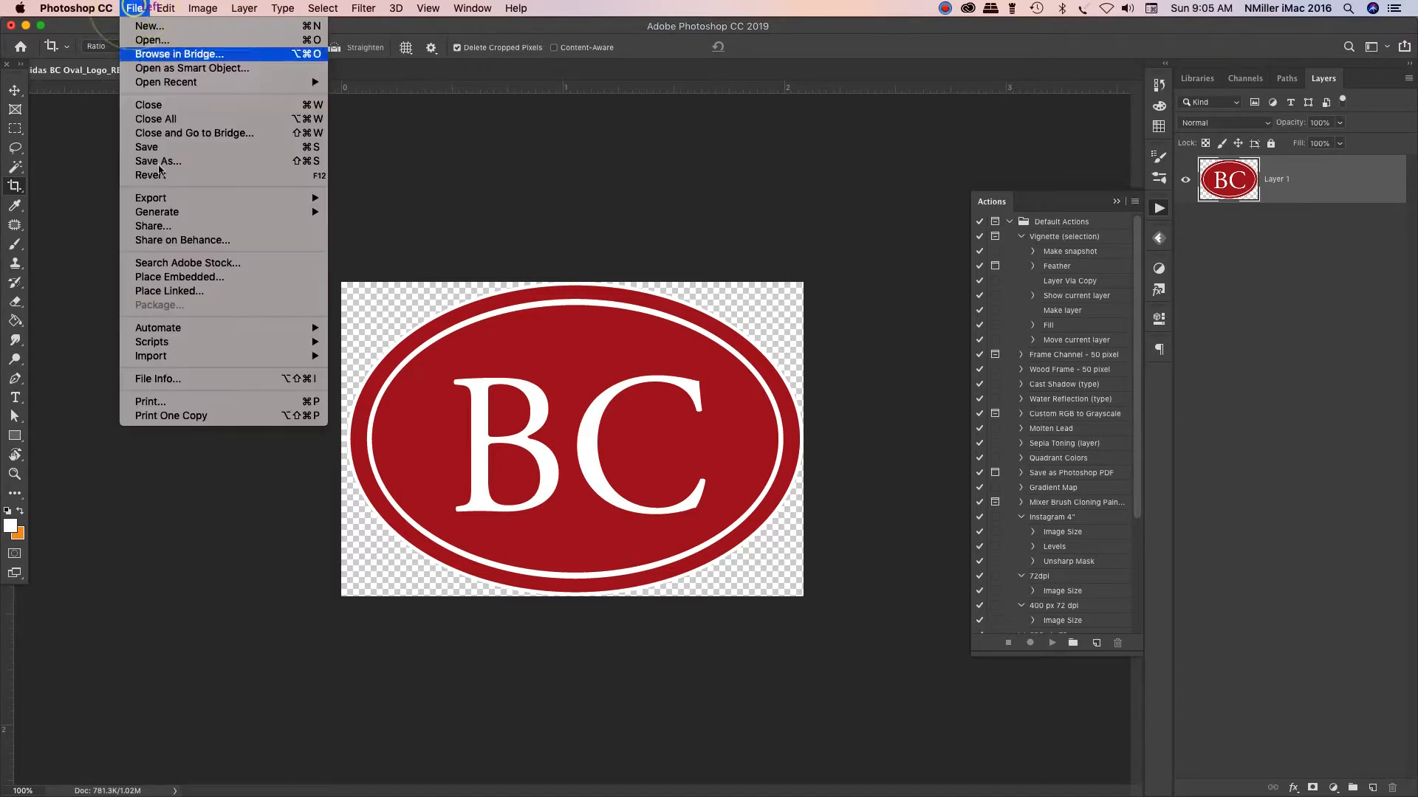
click(167, 161)
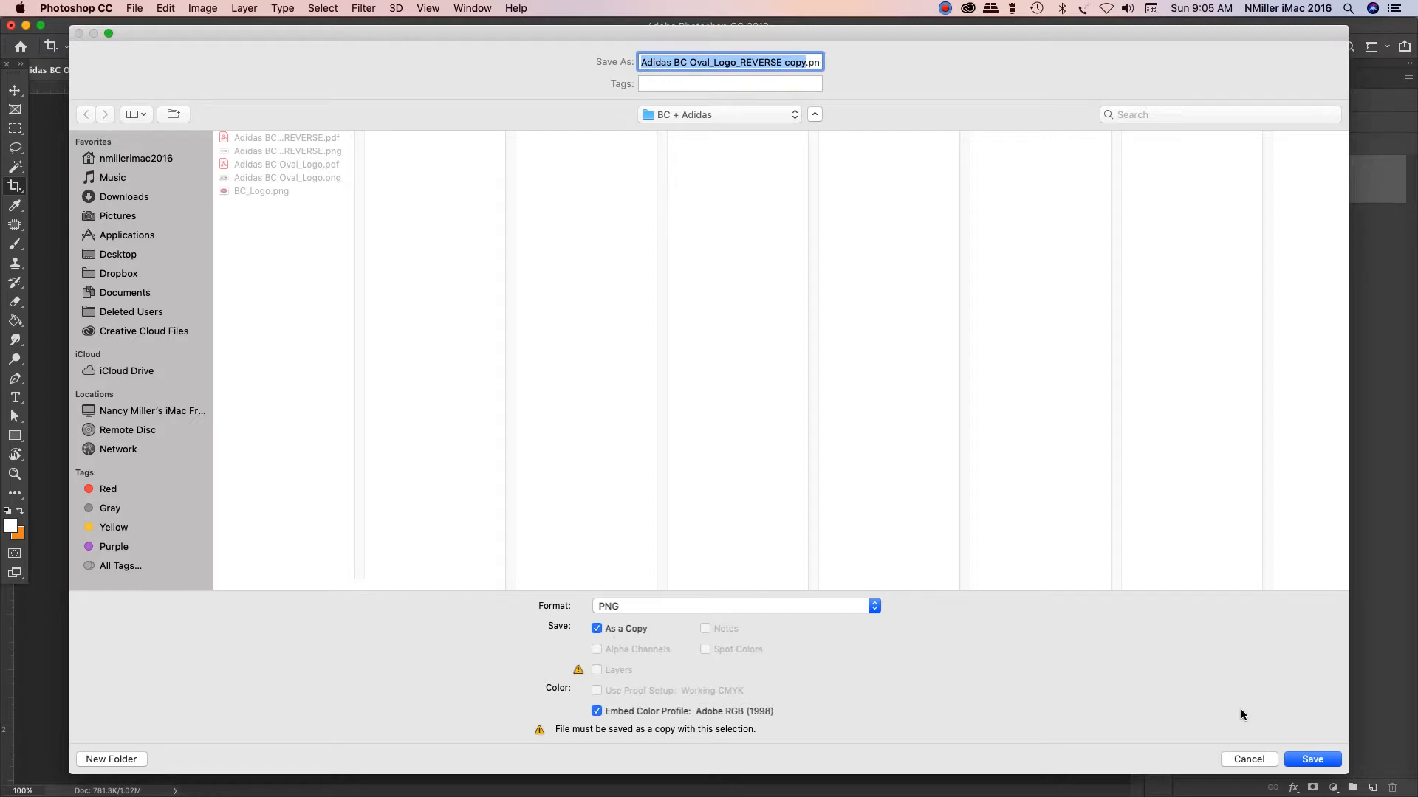
click(1263, 760)
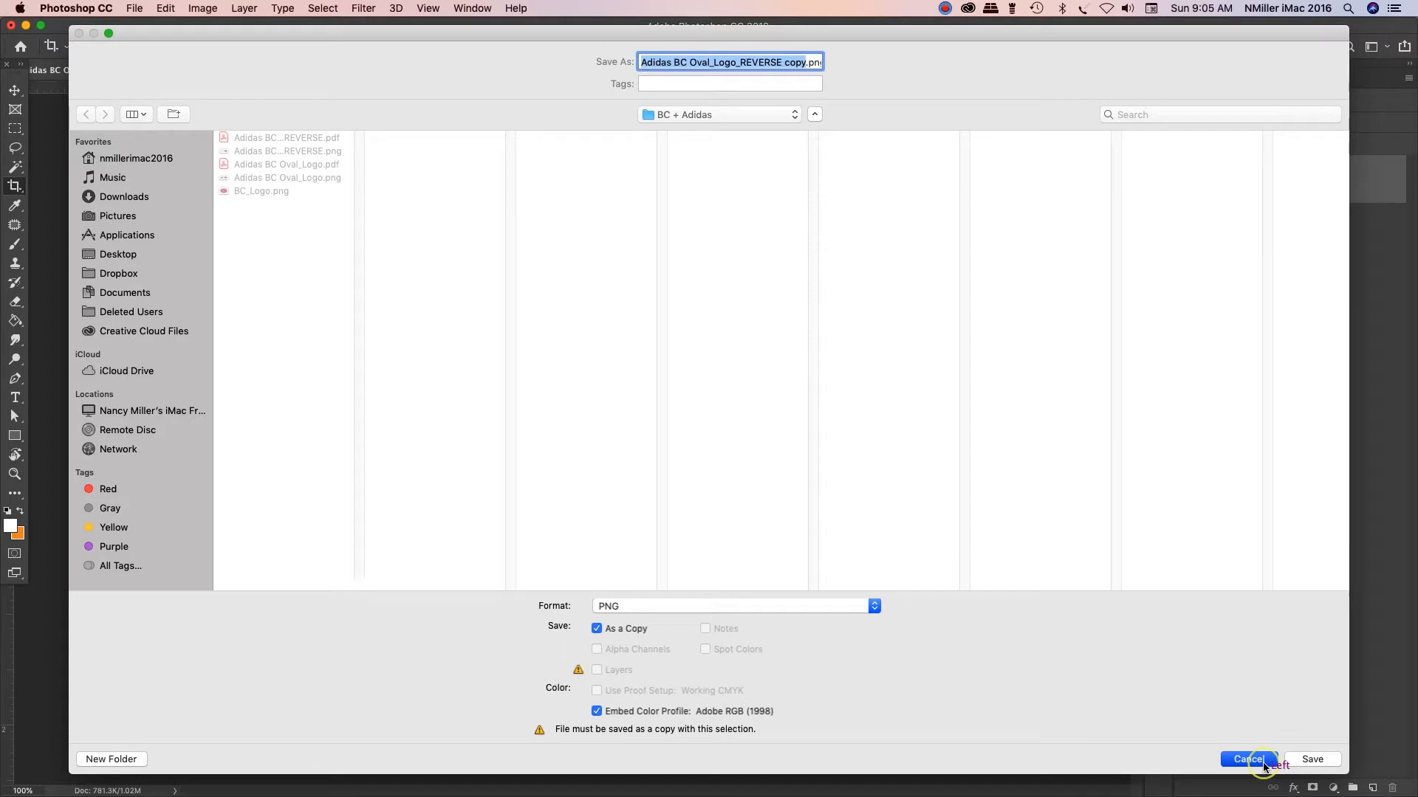
Minimize the Photoshop document and bring the After Effects project window to the front, positioned to fill the screen
click(26, 25)
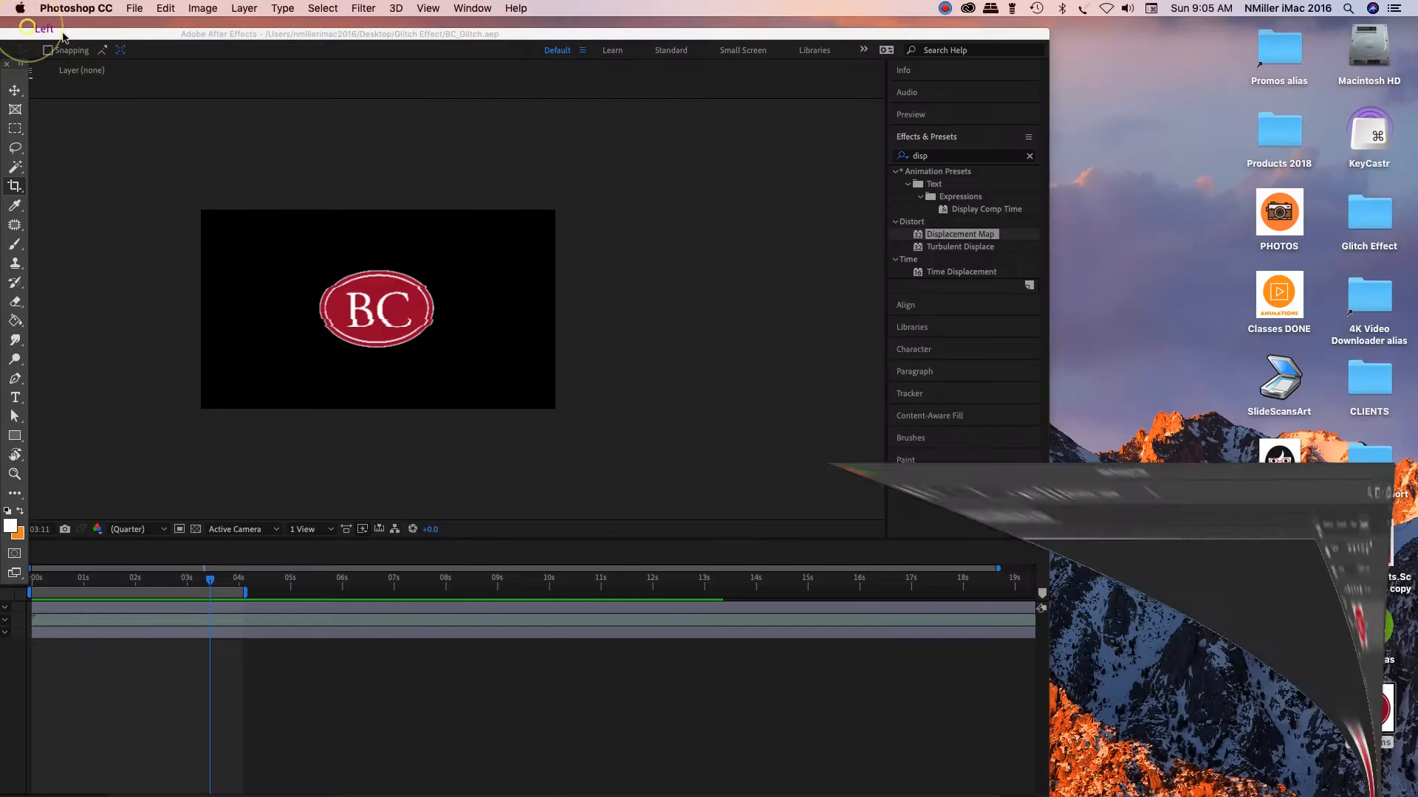
click(319, 35)
drag(266, 33, 640, 23)
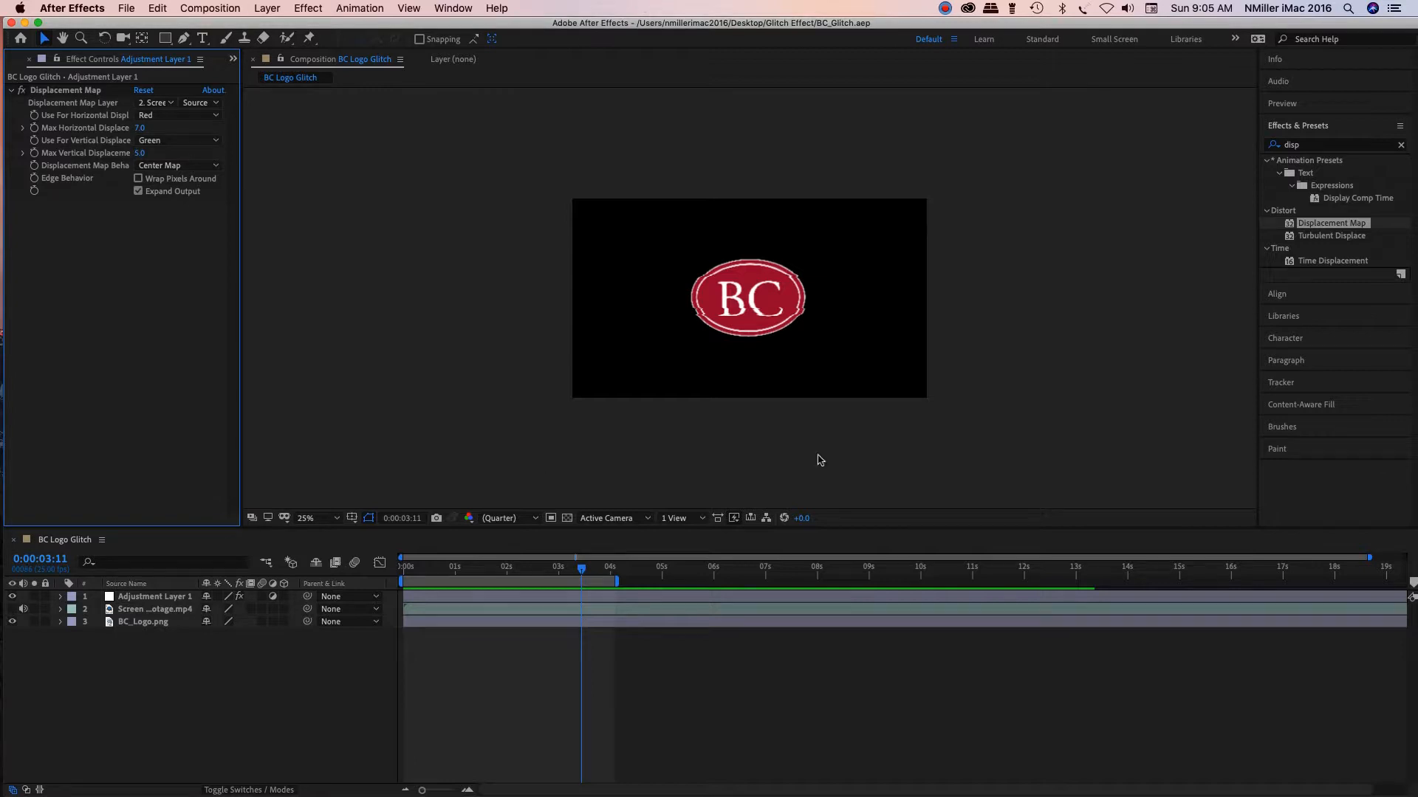
Play the BC Logo Glitch composition from the start and scrub back through it to review the glitch effect
drag(580, 570, 397, 580)
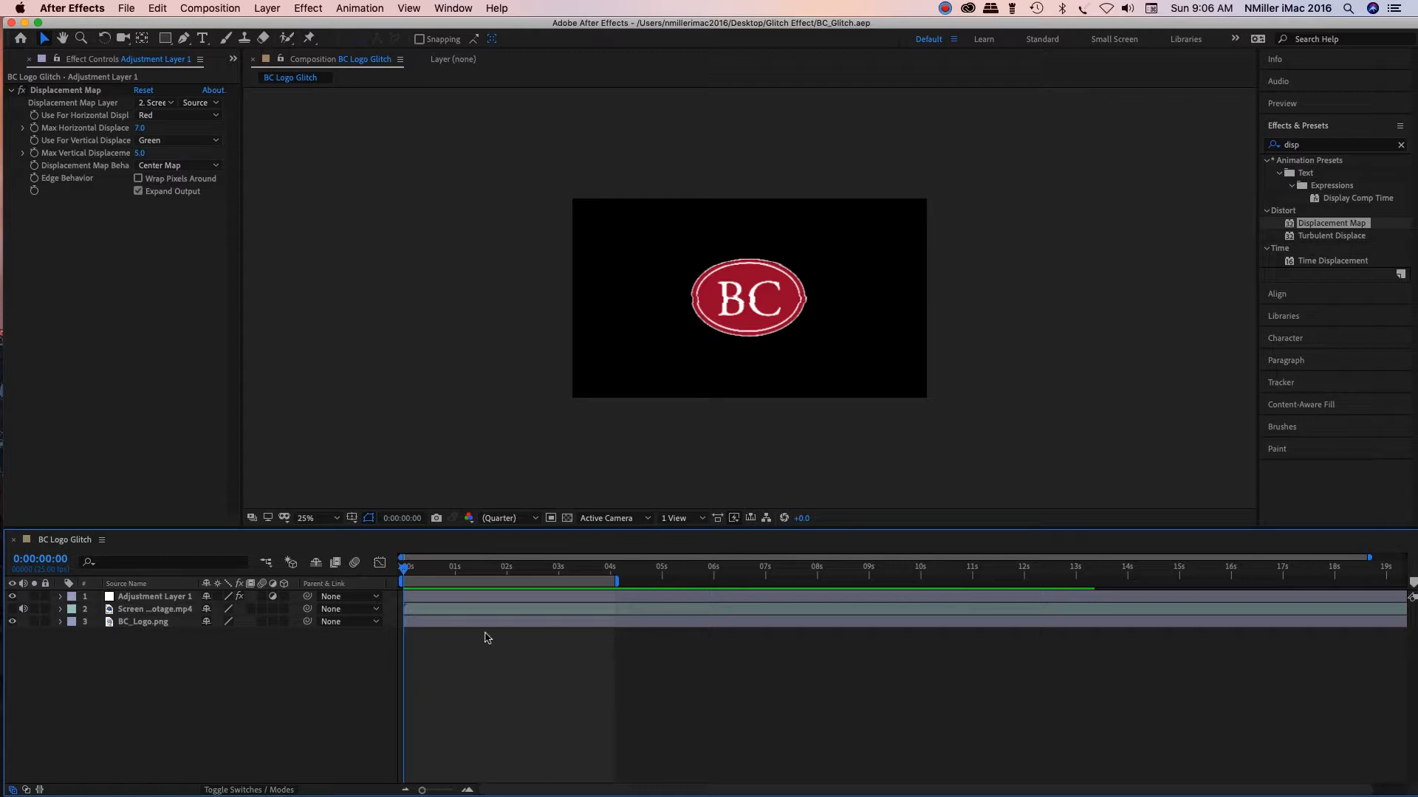
key(space)
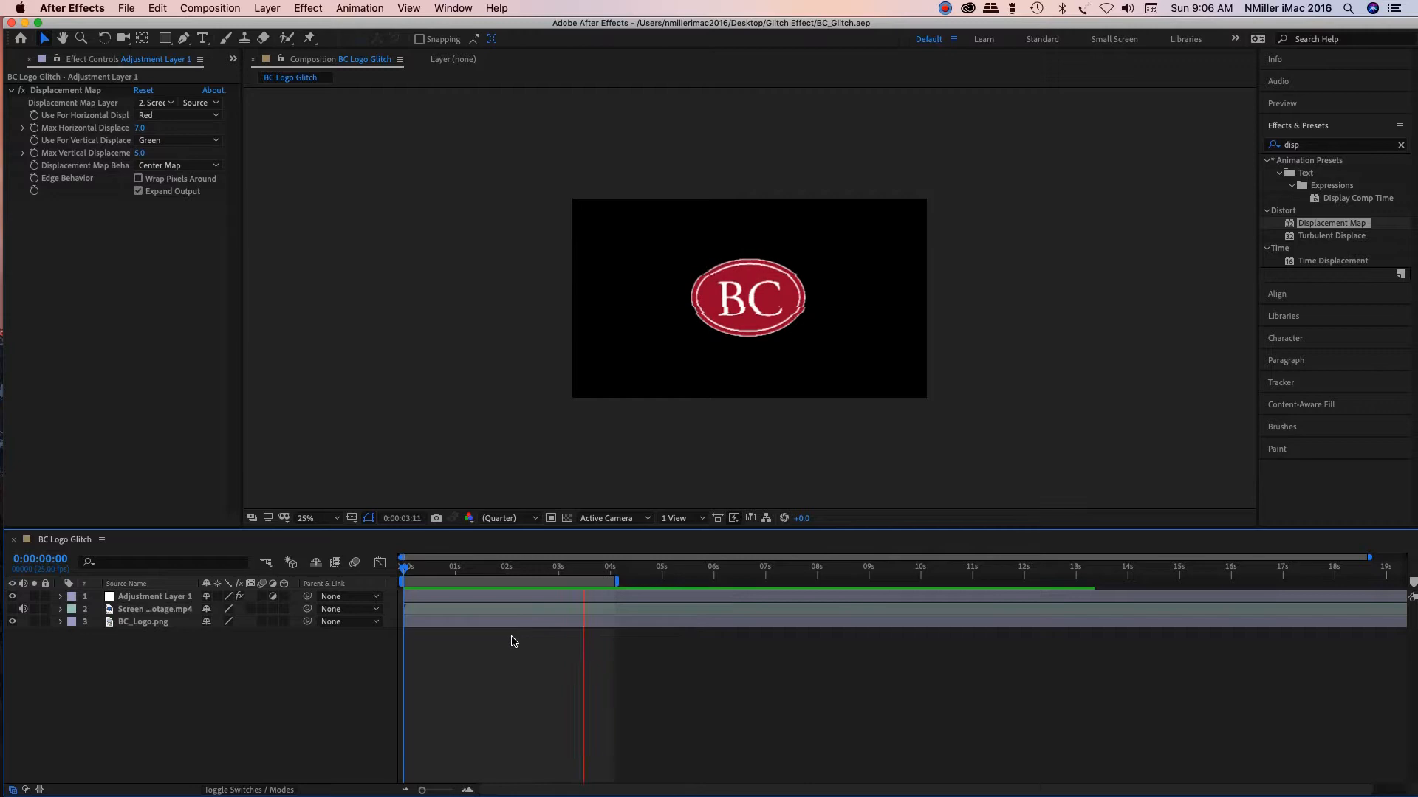
key(space)
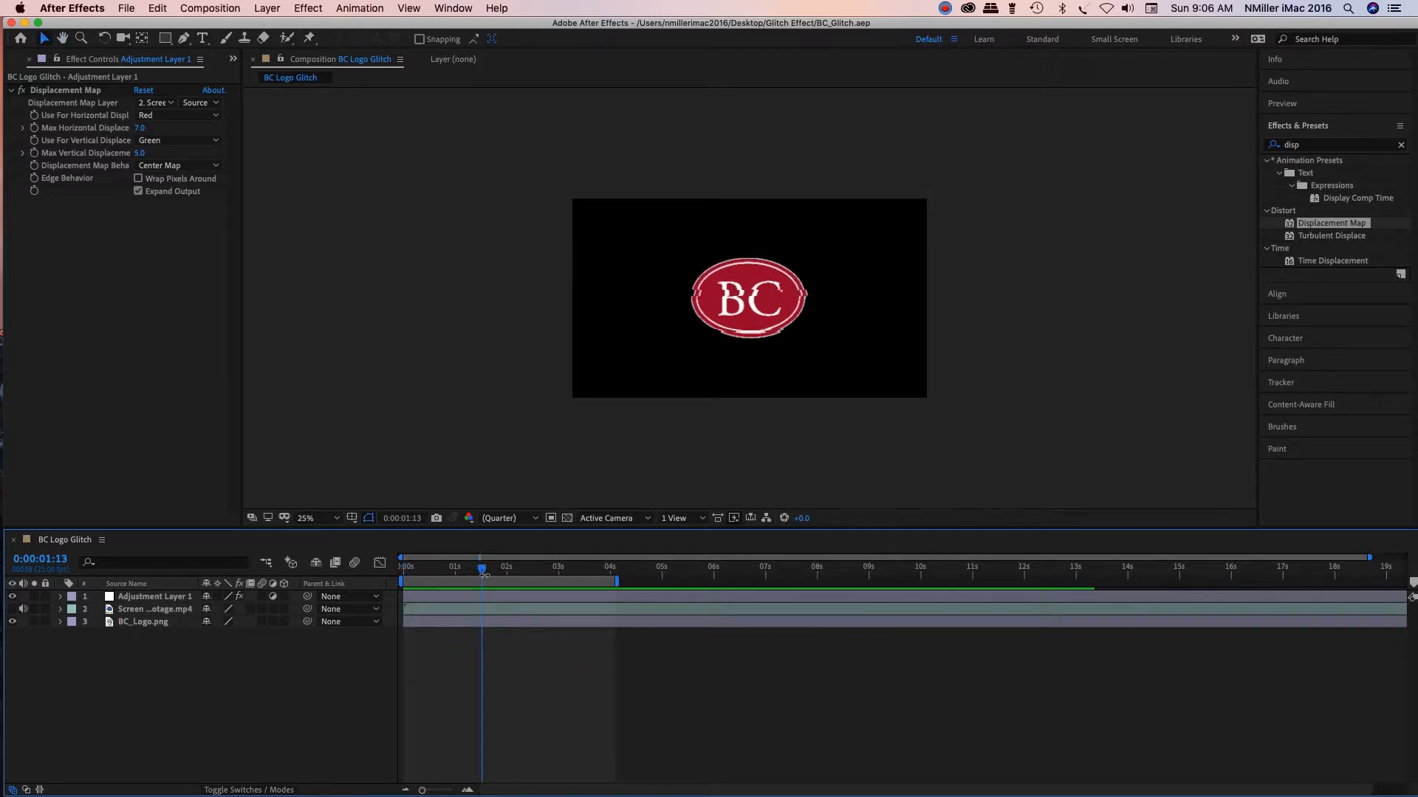
drag(484, 570, 428, 570)
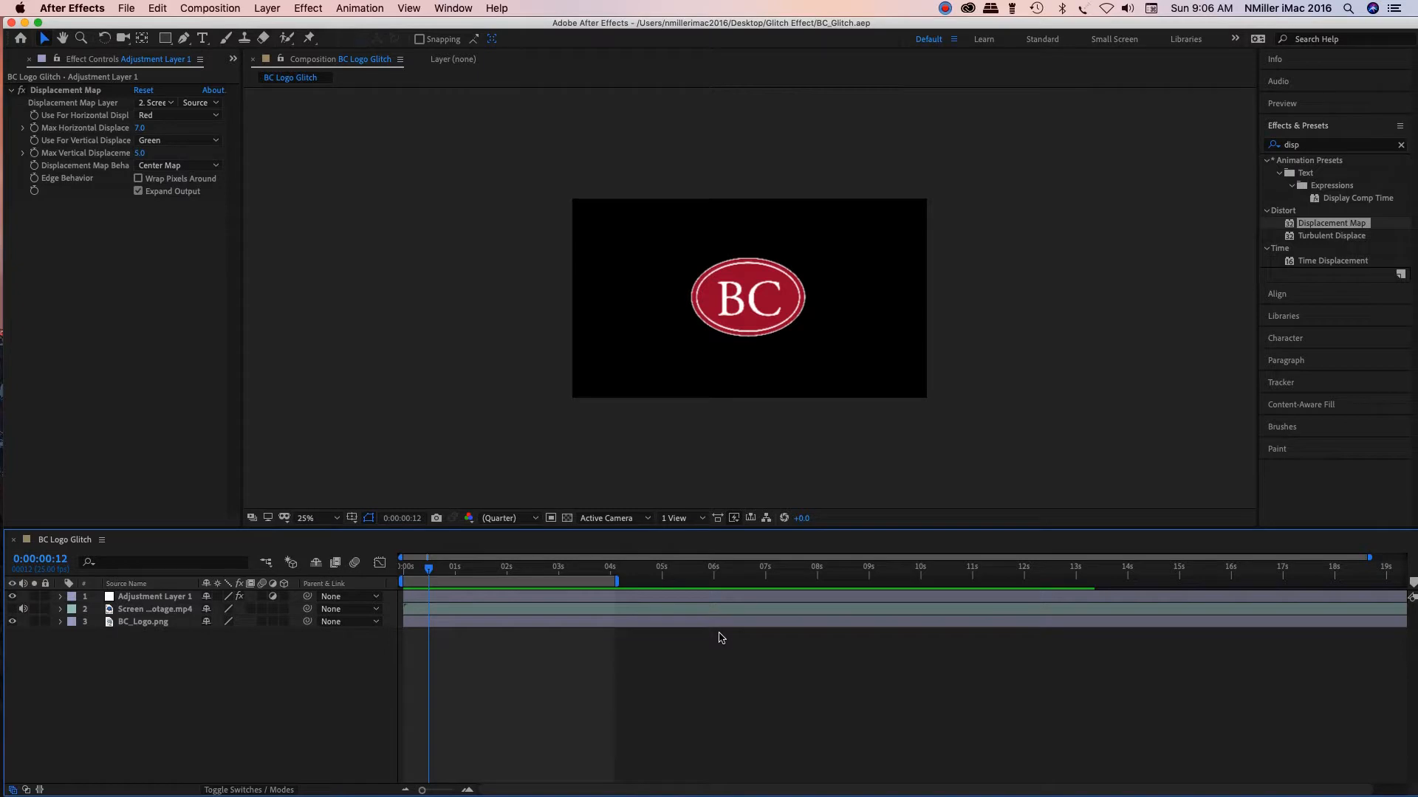
Start a new, empty After Effects project
click(125, 10)
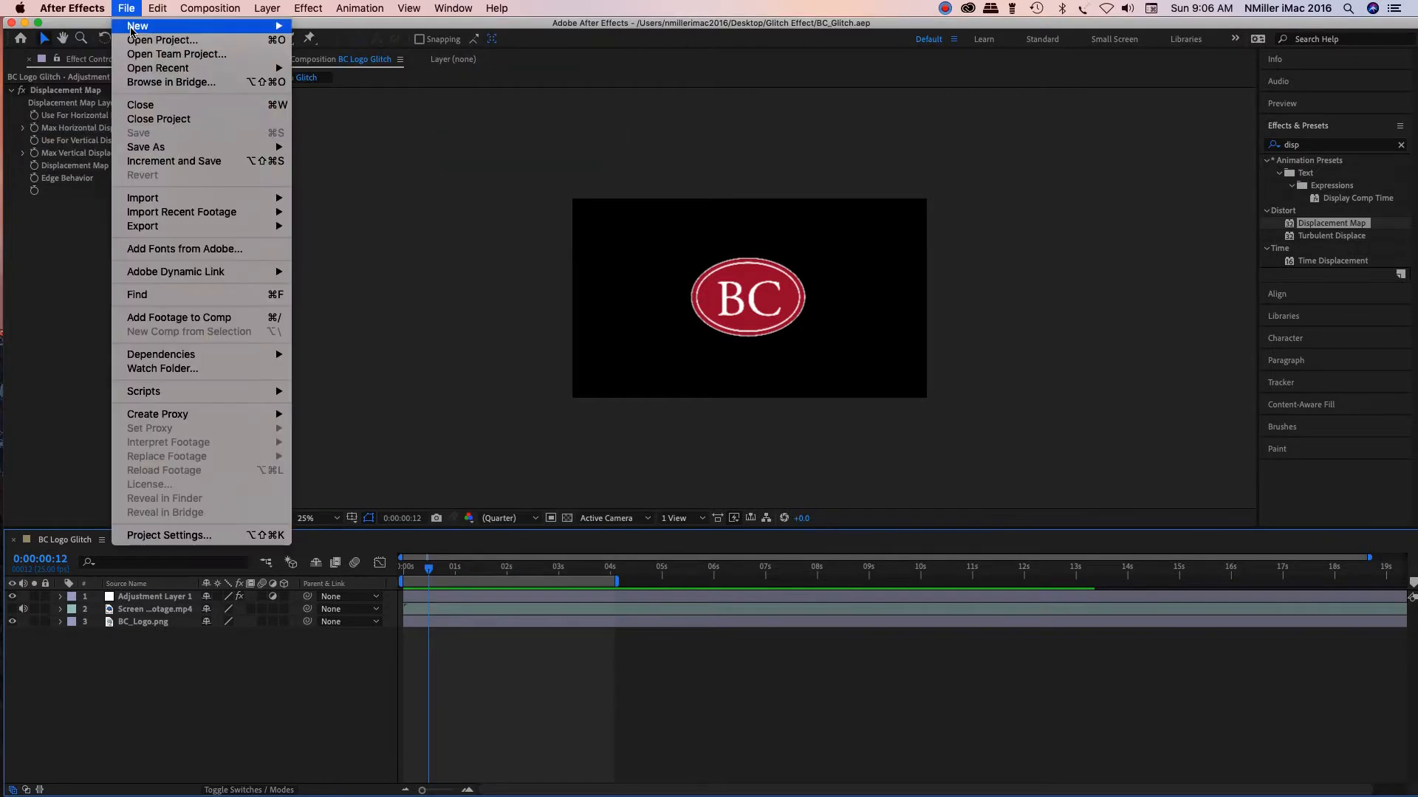
mouse_move(131, 31)
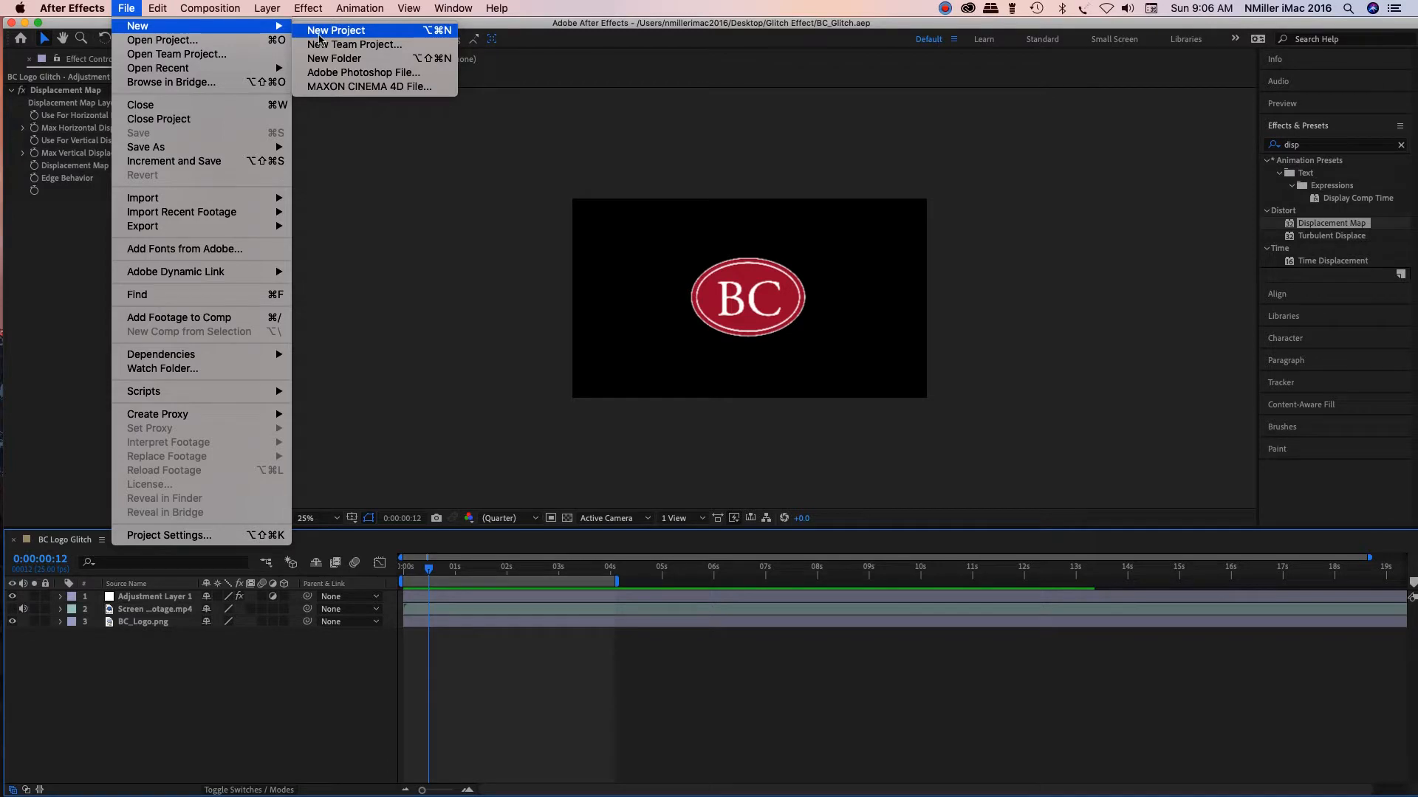
click(319, 35)
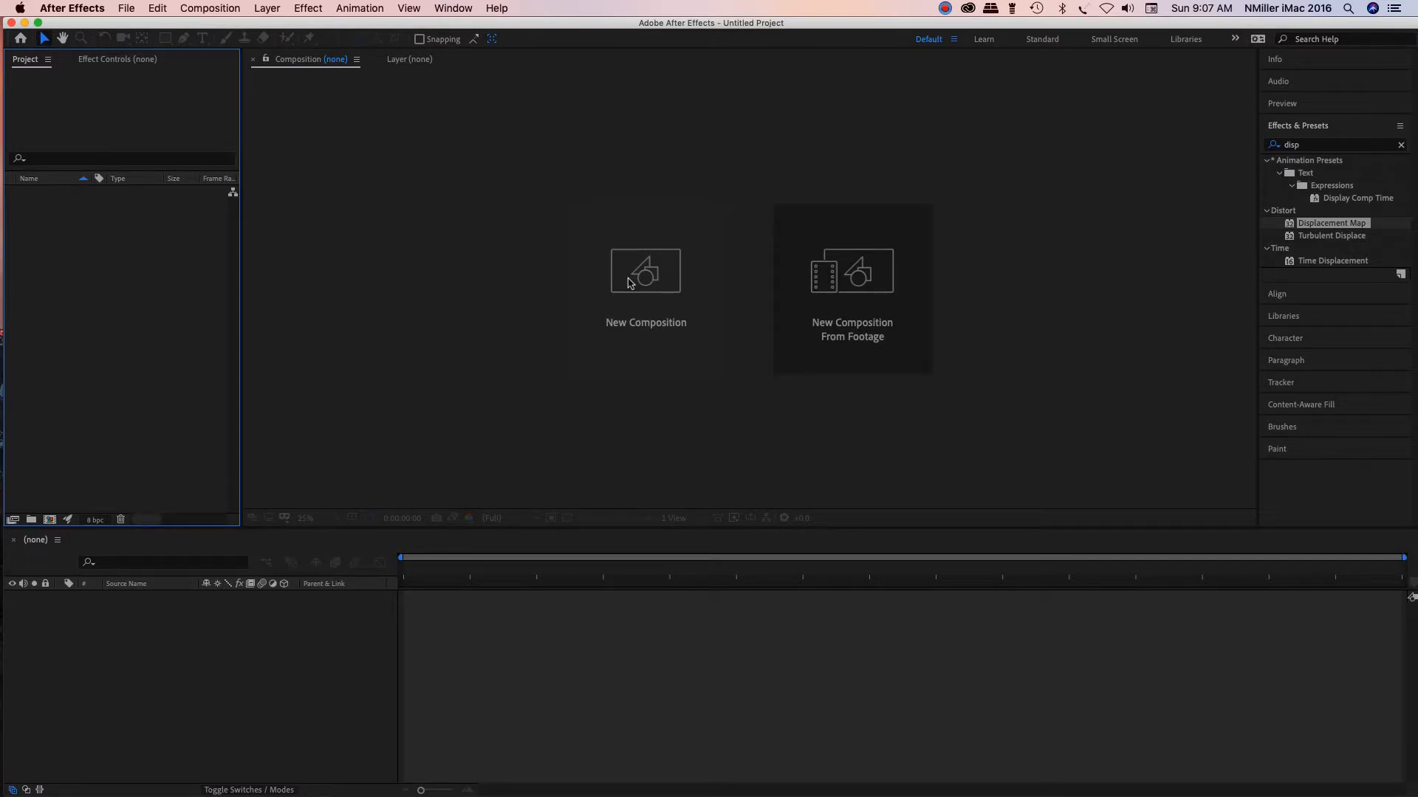
Set up a new composition named BC Glitch with a frame rate of 24 frames per second
click(627, 279)
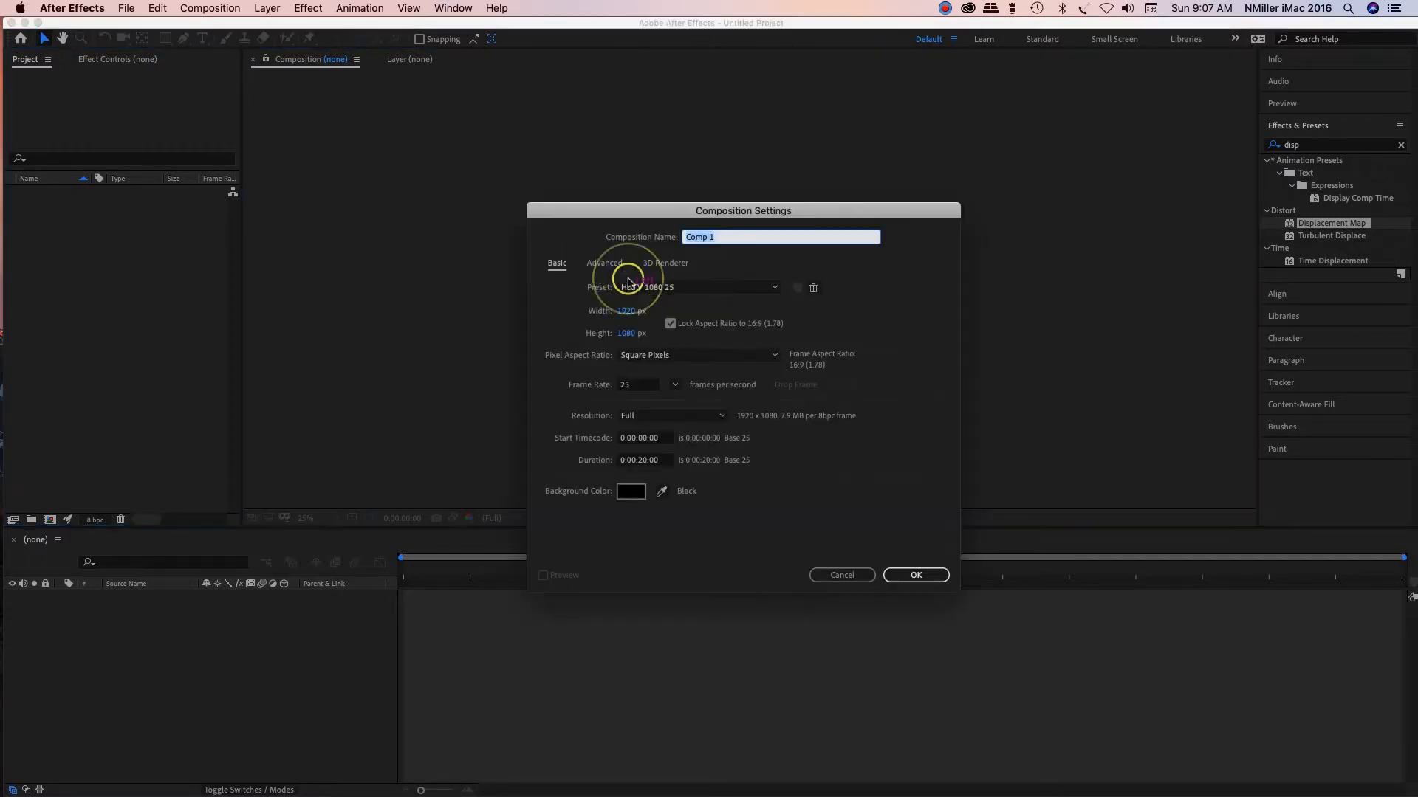
text(BC Glitch)
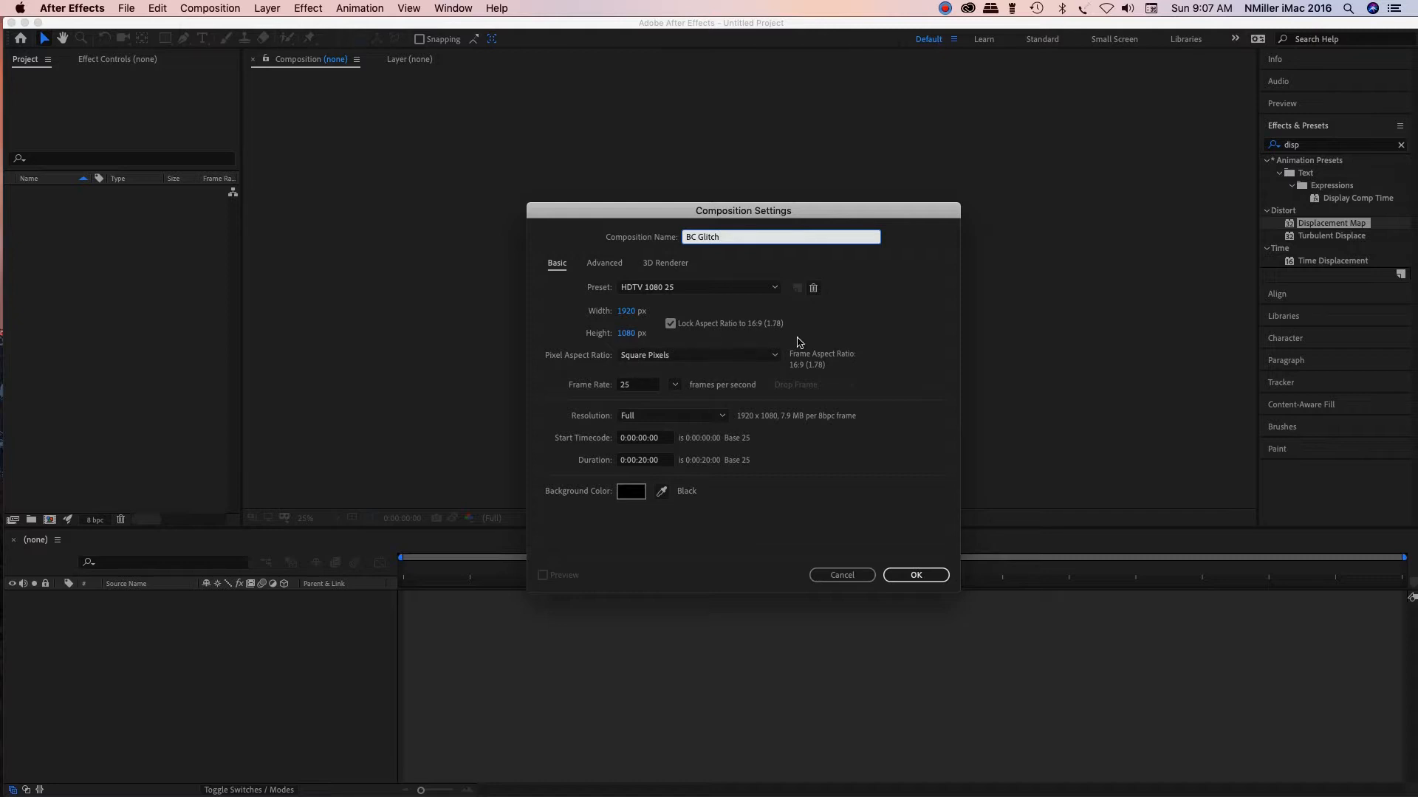
click(625, 386)
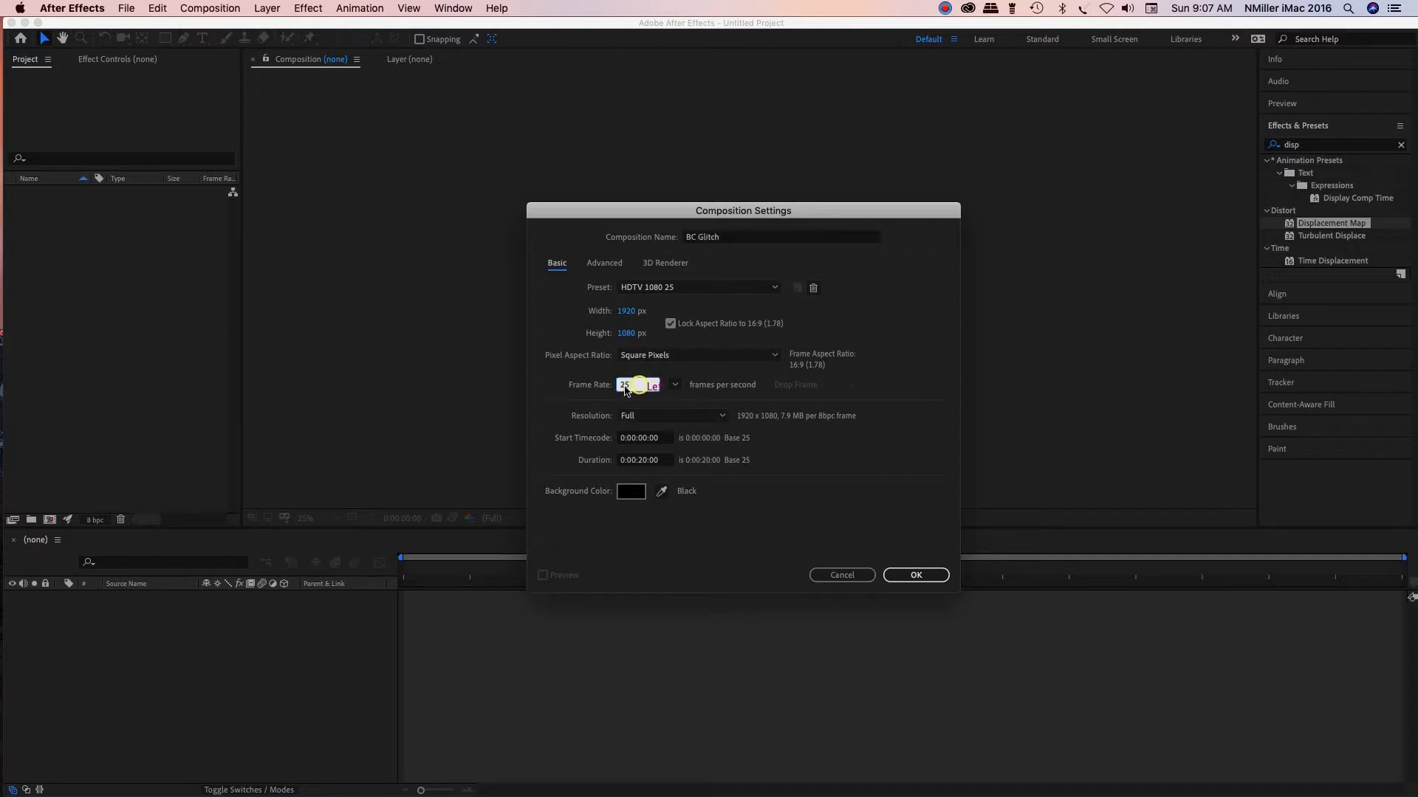
text(24)
click(879, 464)
Set the composition's background color to black and create the composition
click(640, 492)
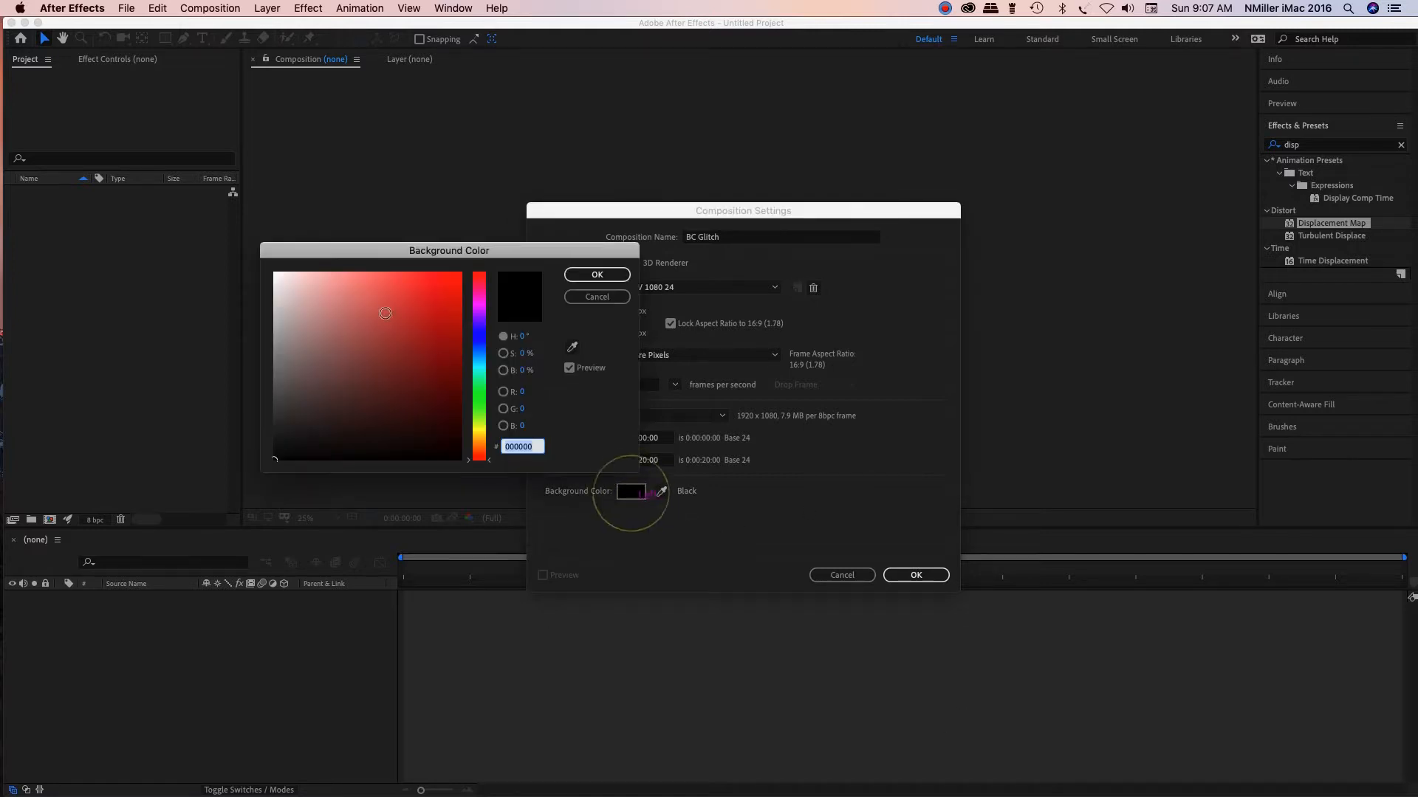
click(385, 315)
drag(317, 409, 274, 460)
click(596, 276)
click(934, 575)
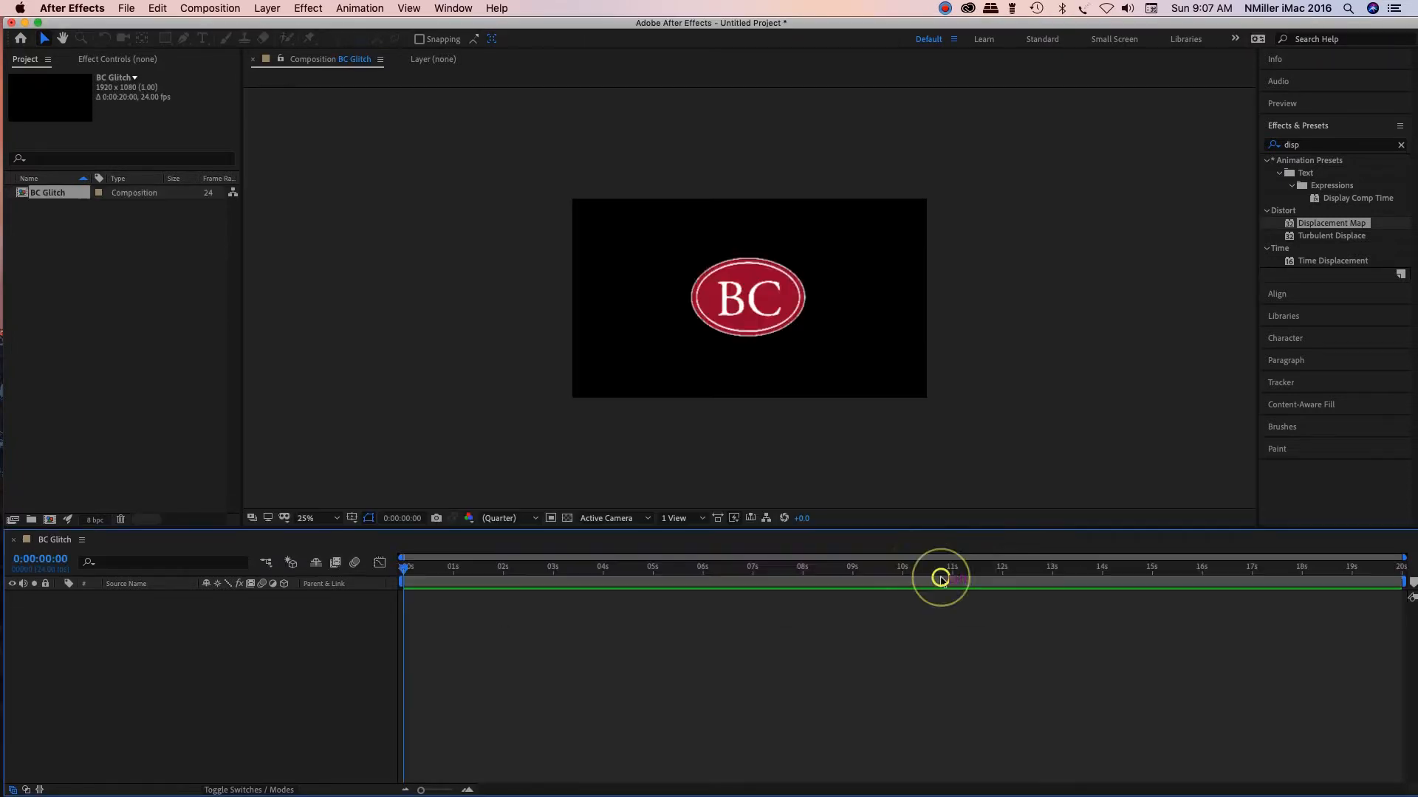
Import Screen Glitch - Free Stock Footage.mp4 from the 4K Video Downloader folder into the project
click(42, 284)
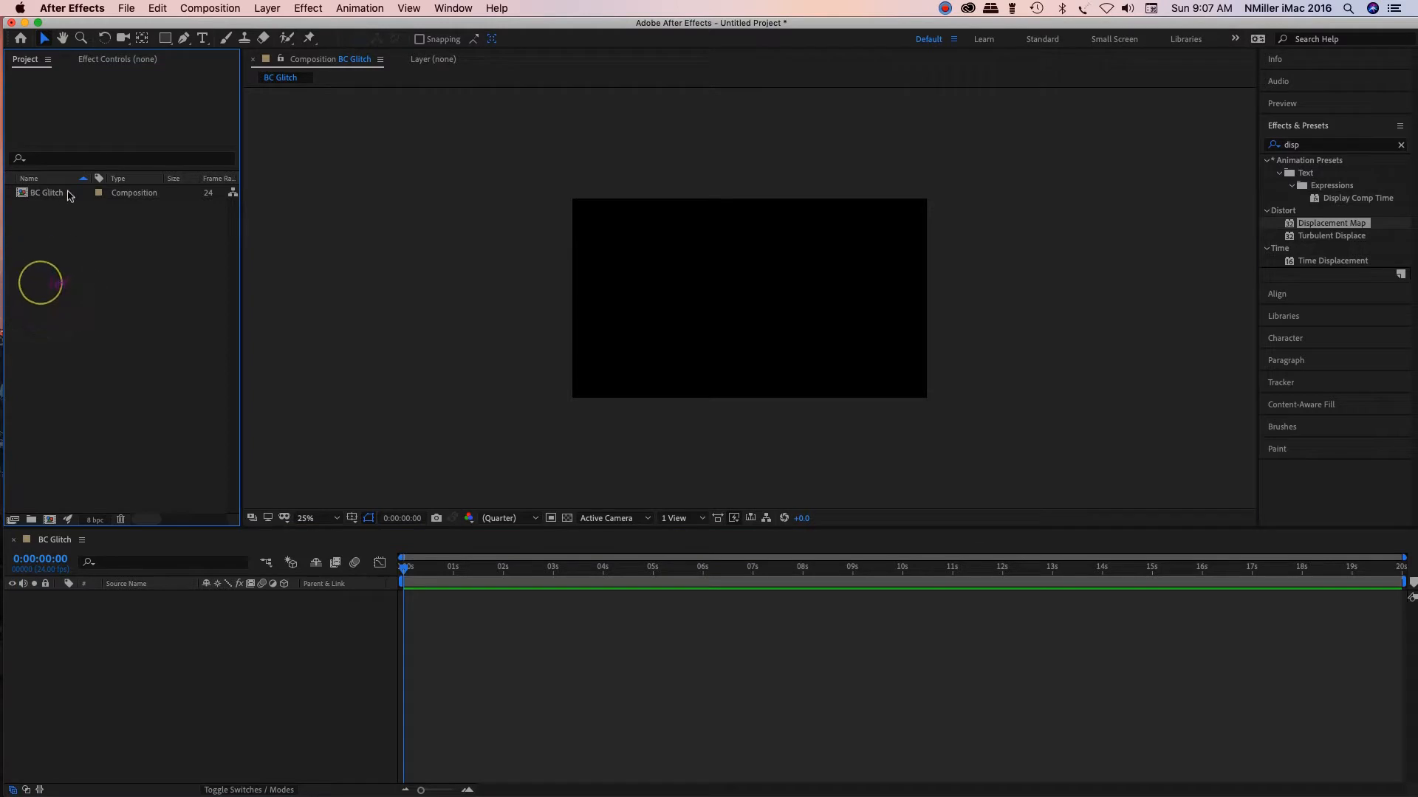
click(36, 220)
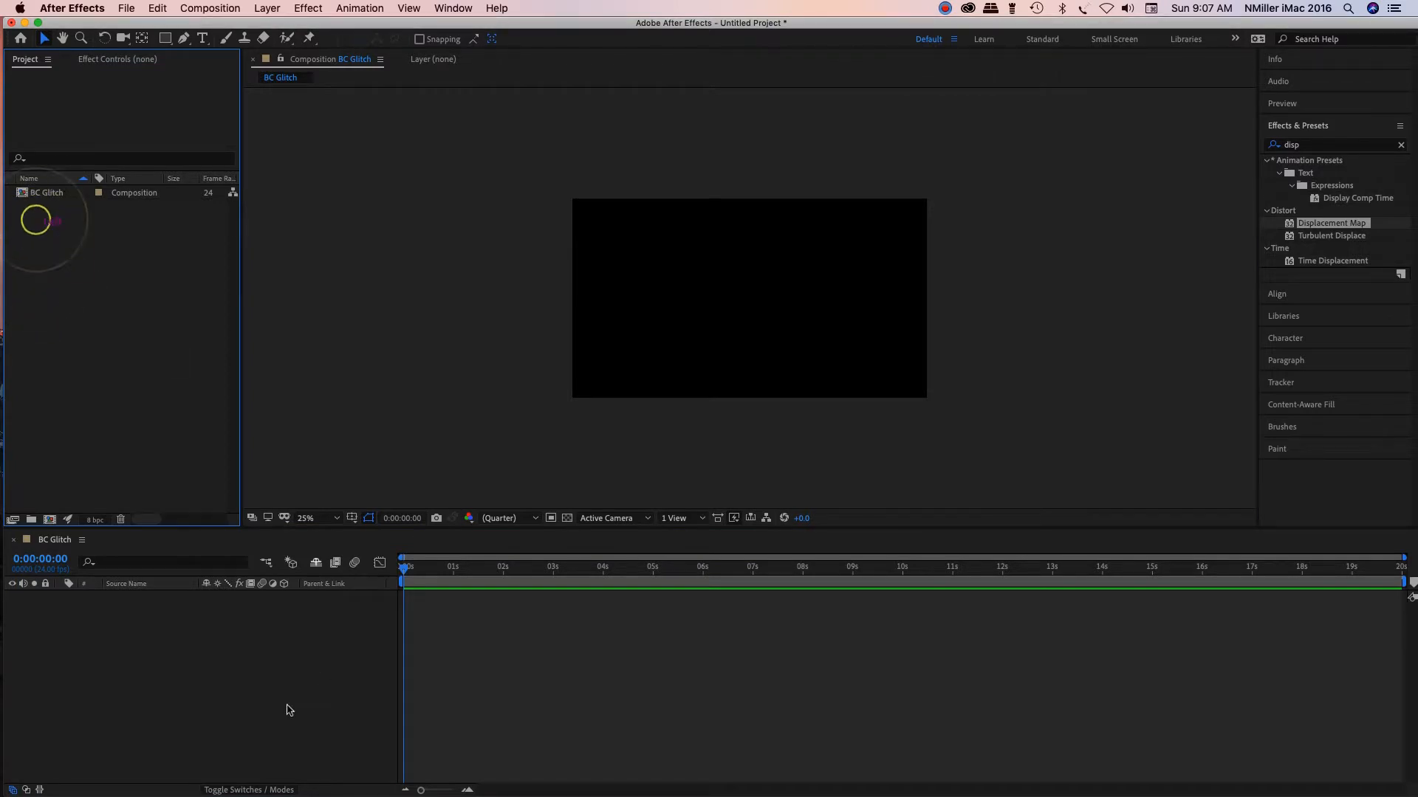
click(81, 323)
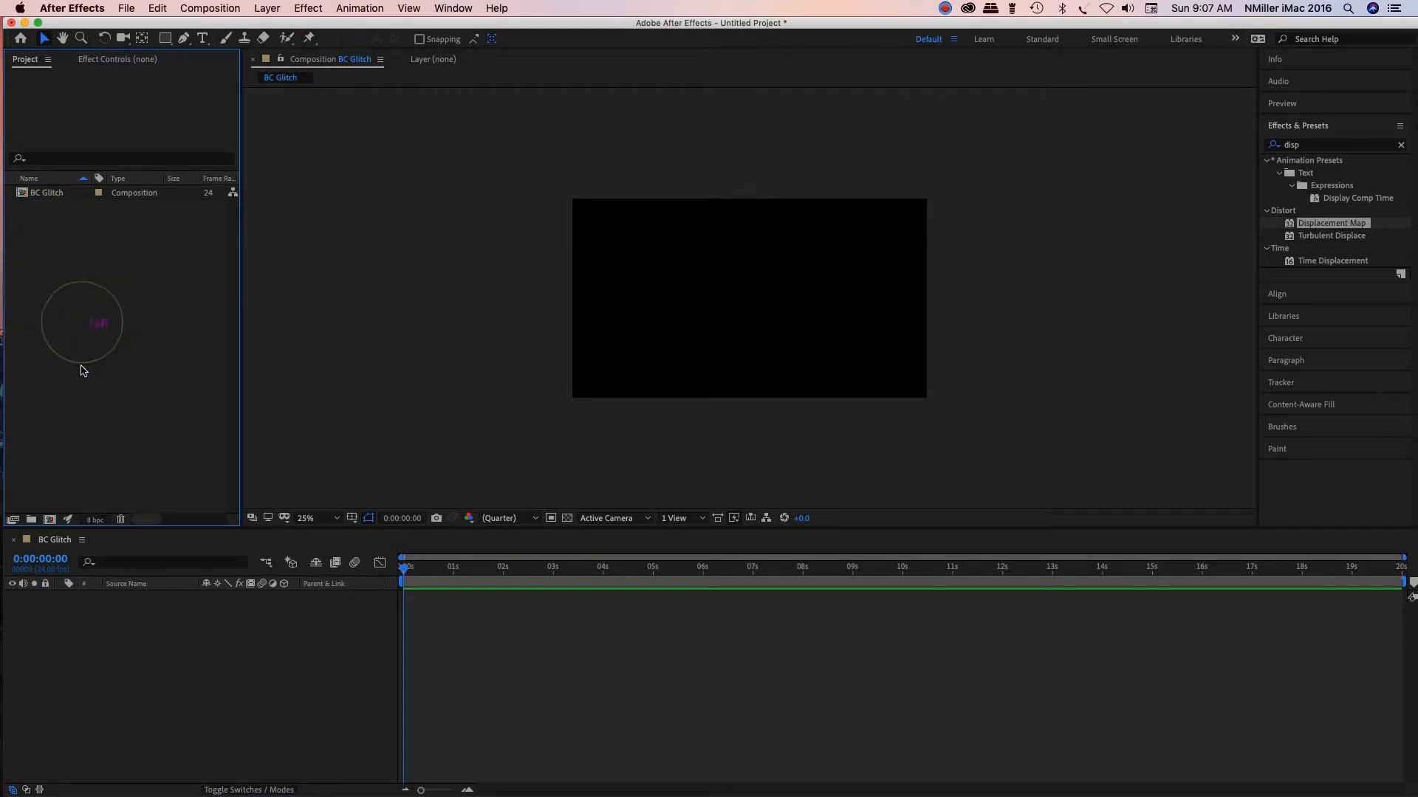
click(123, 226)
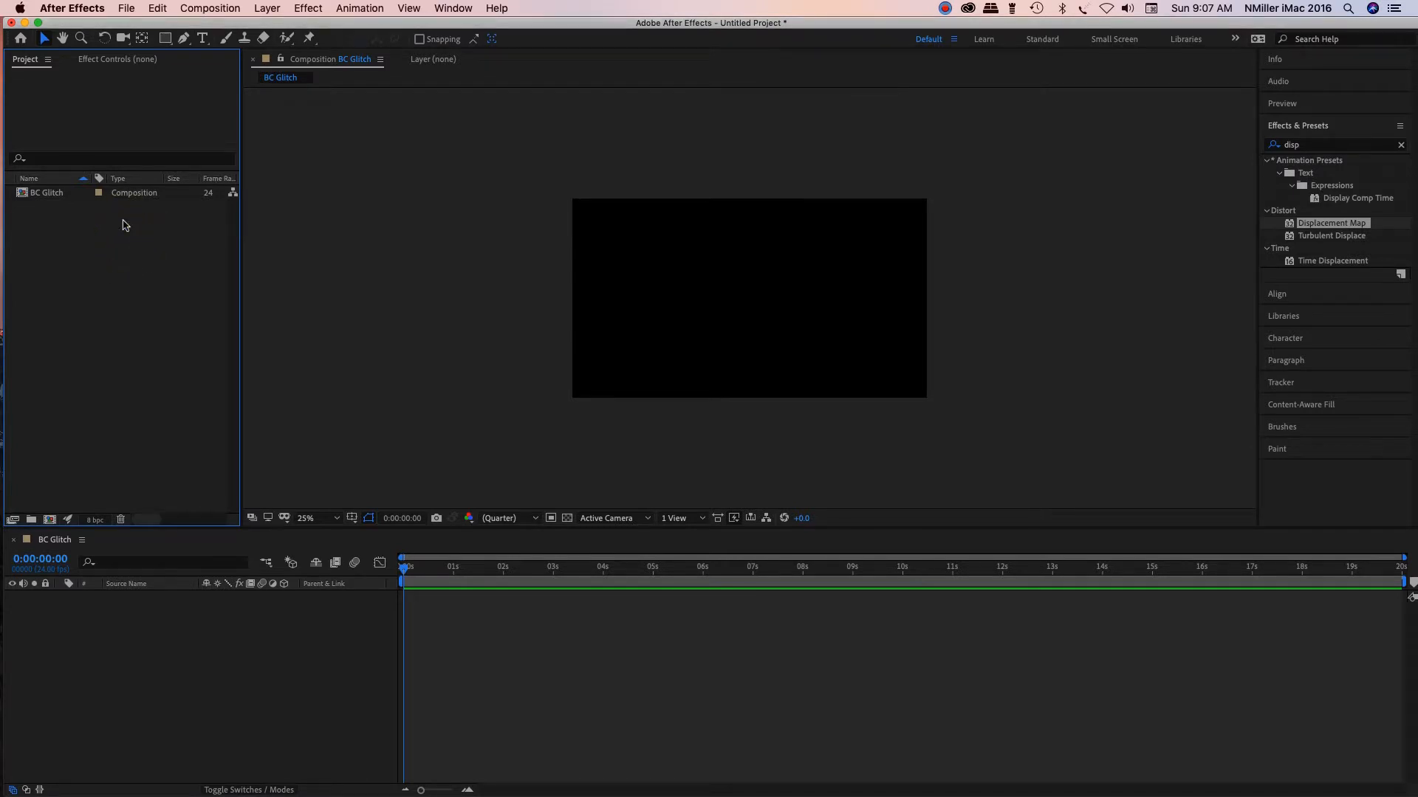
double_click(131, 225)
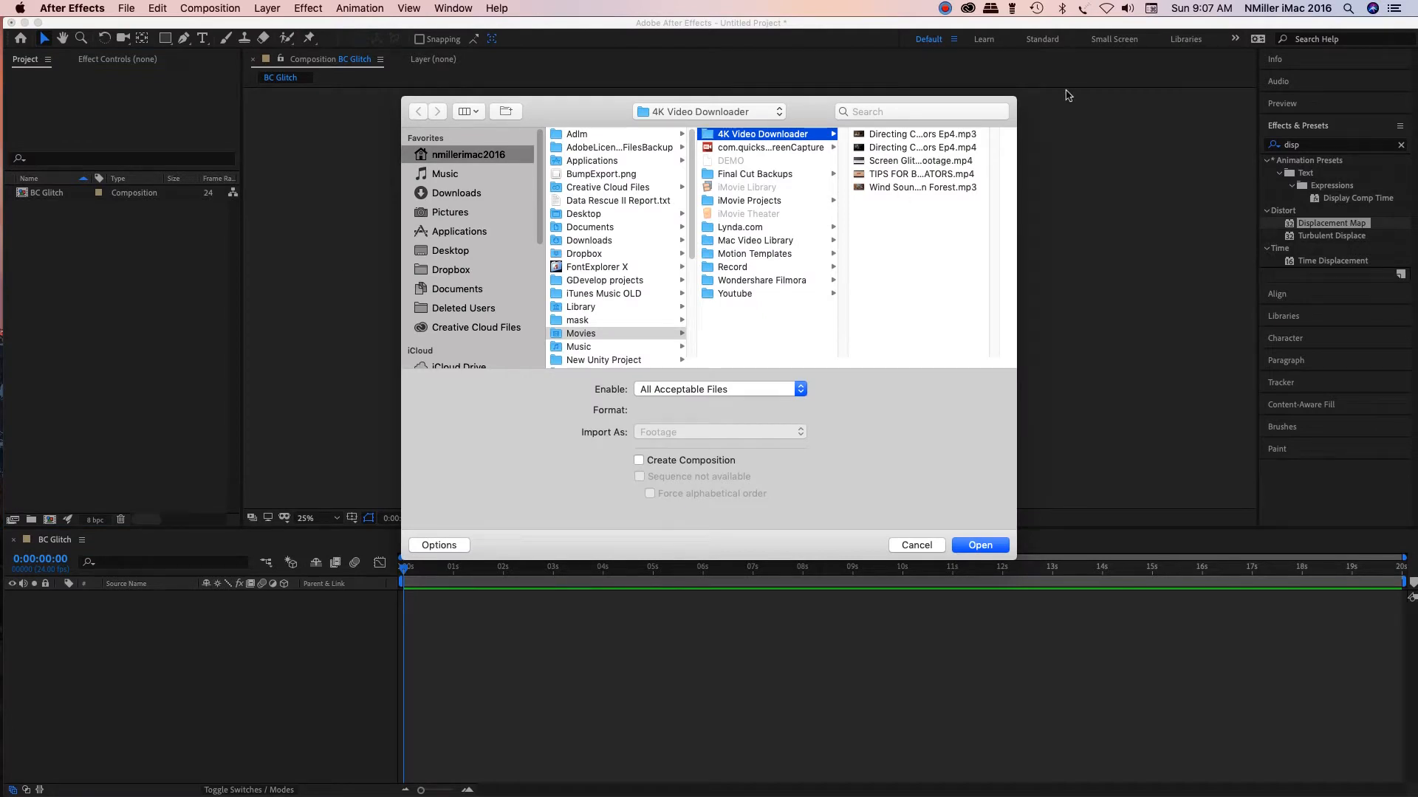
click(961, 160)
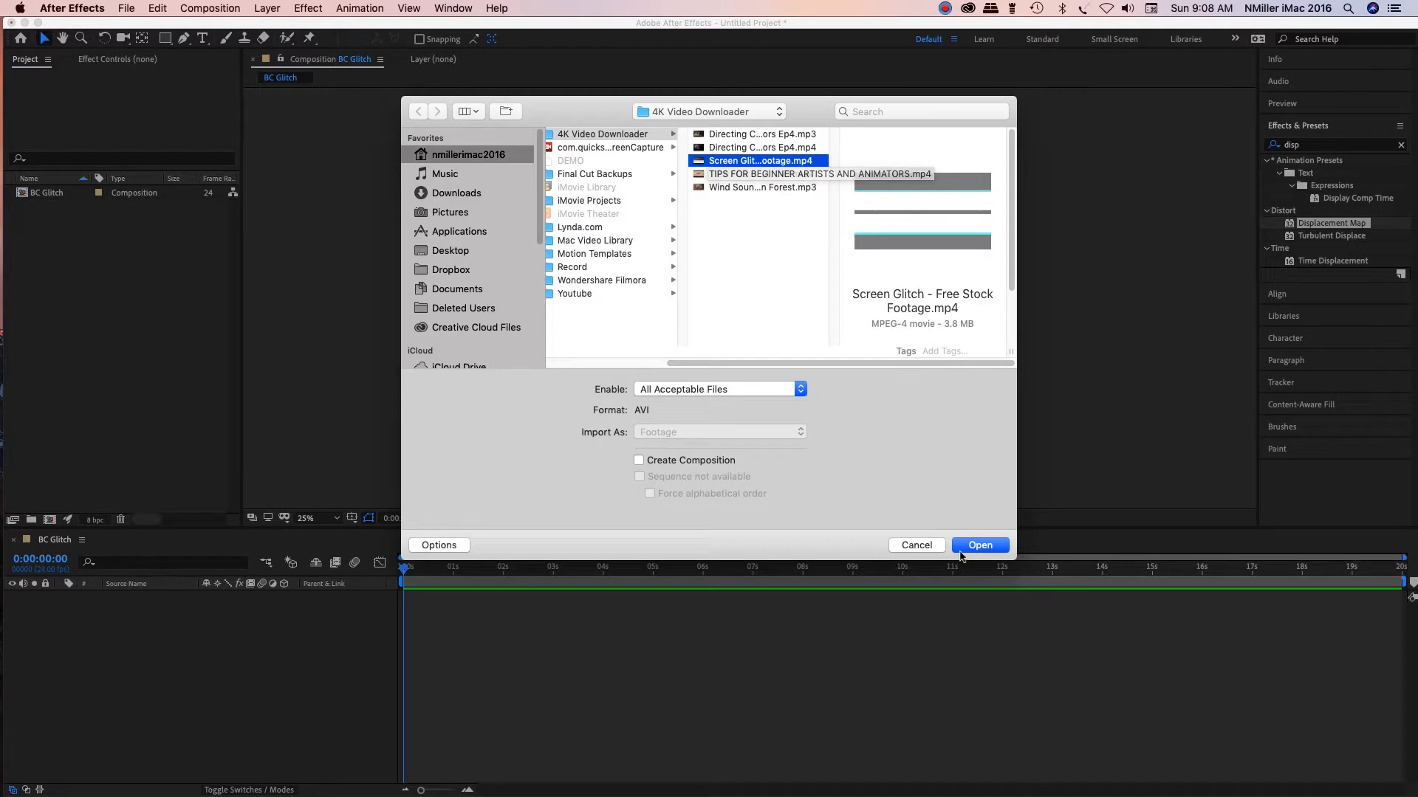
click(980, 545)
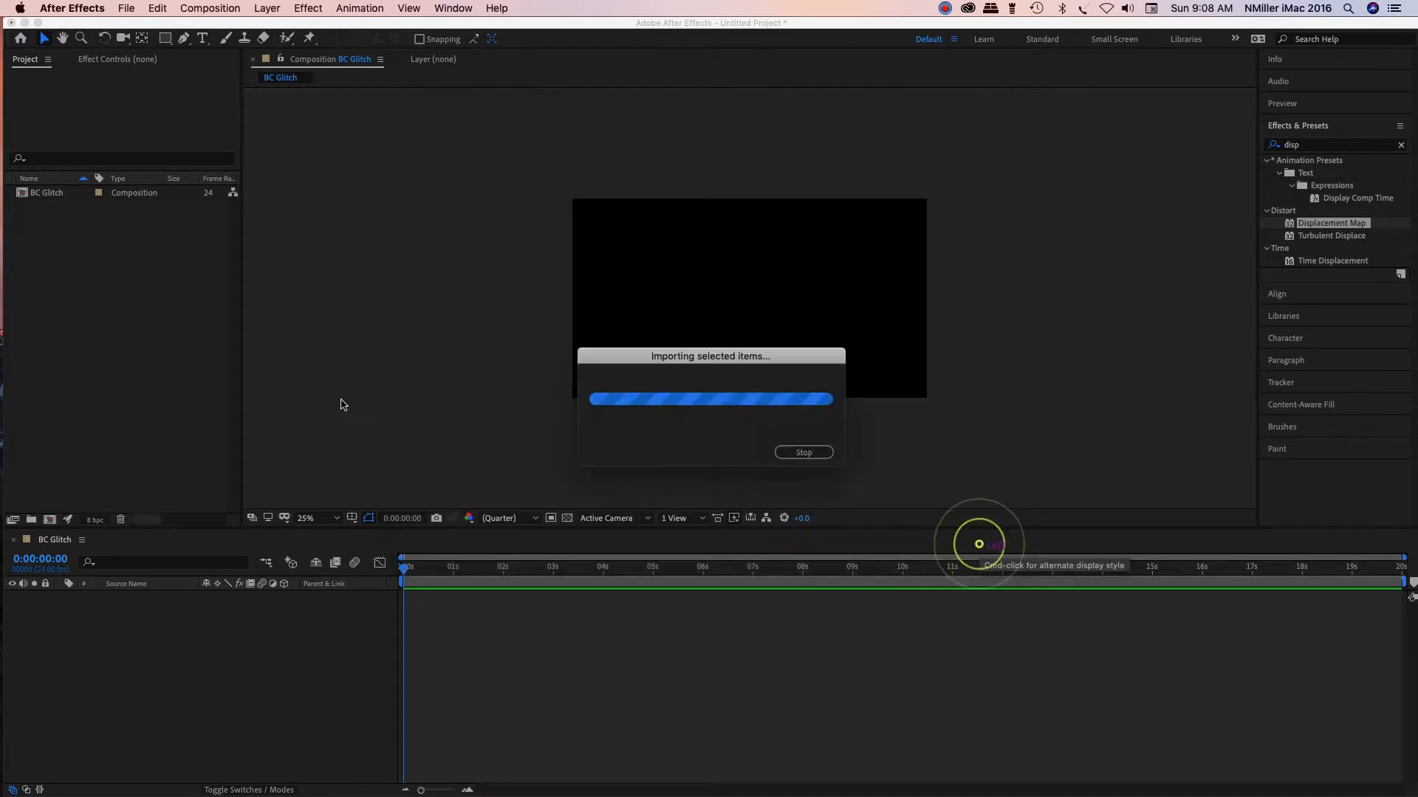
click(154, 316)
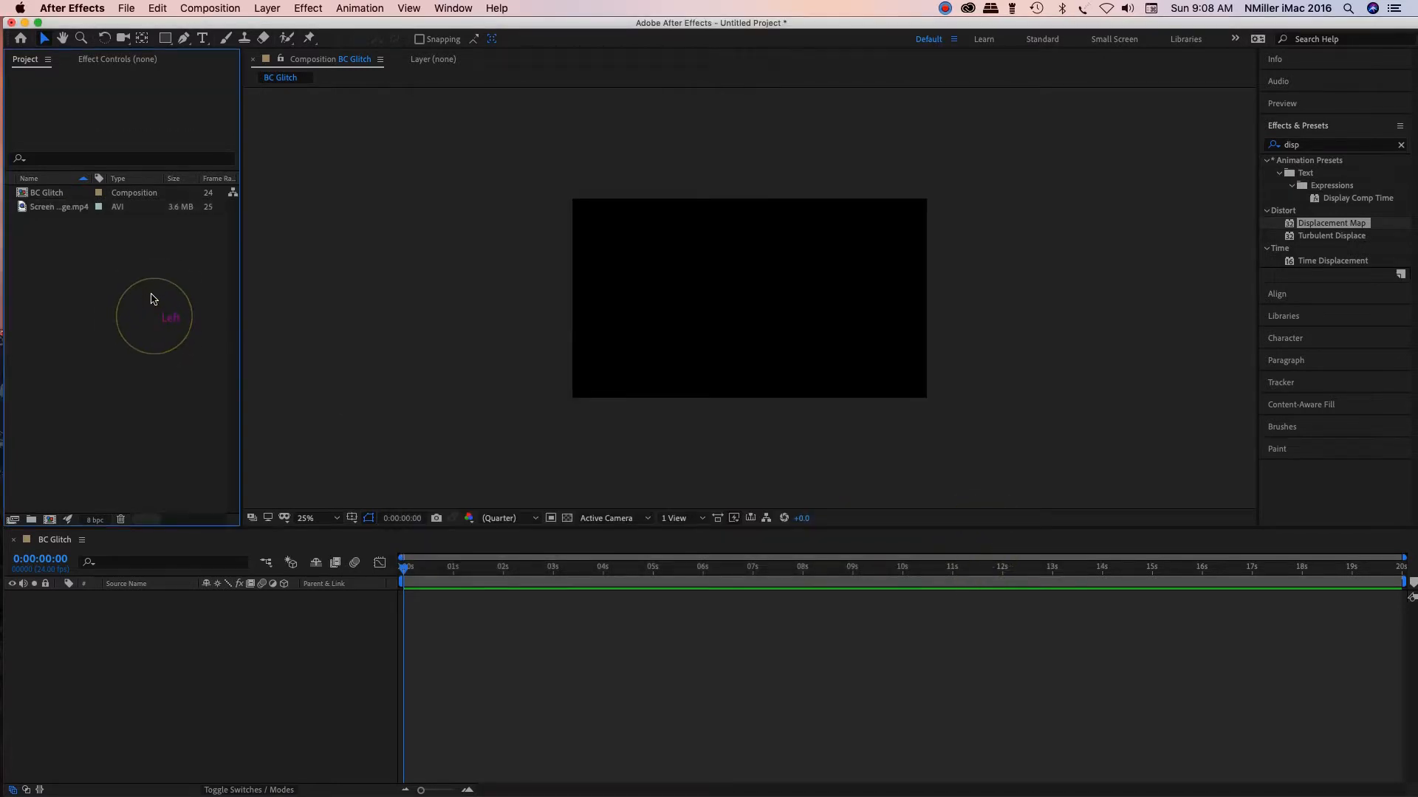
double_click(154, 298)
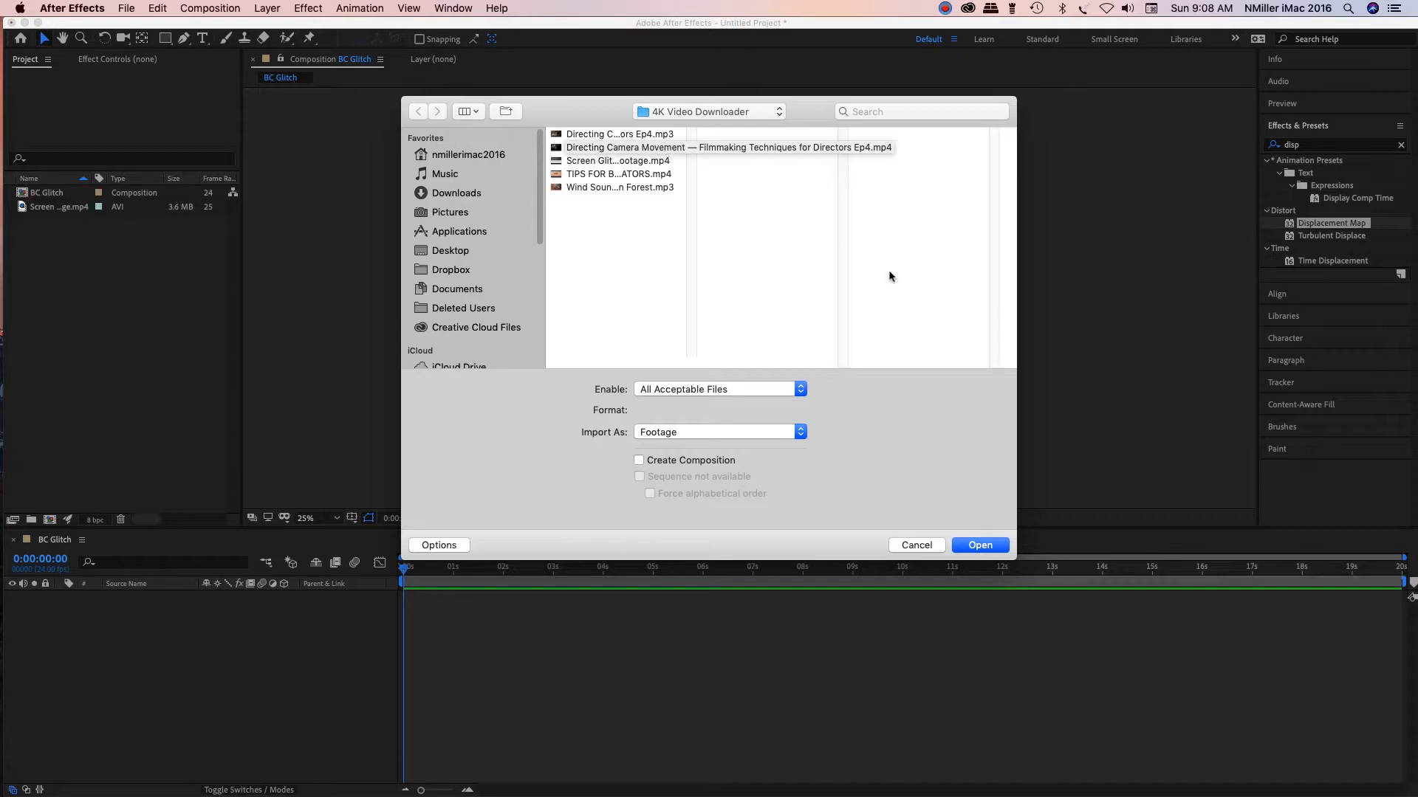
click(916, 545)
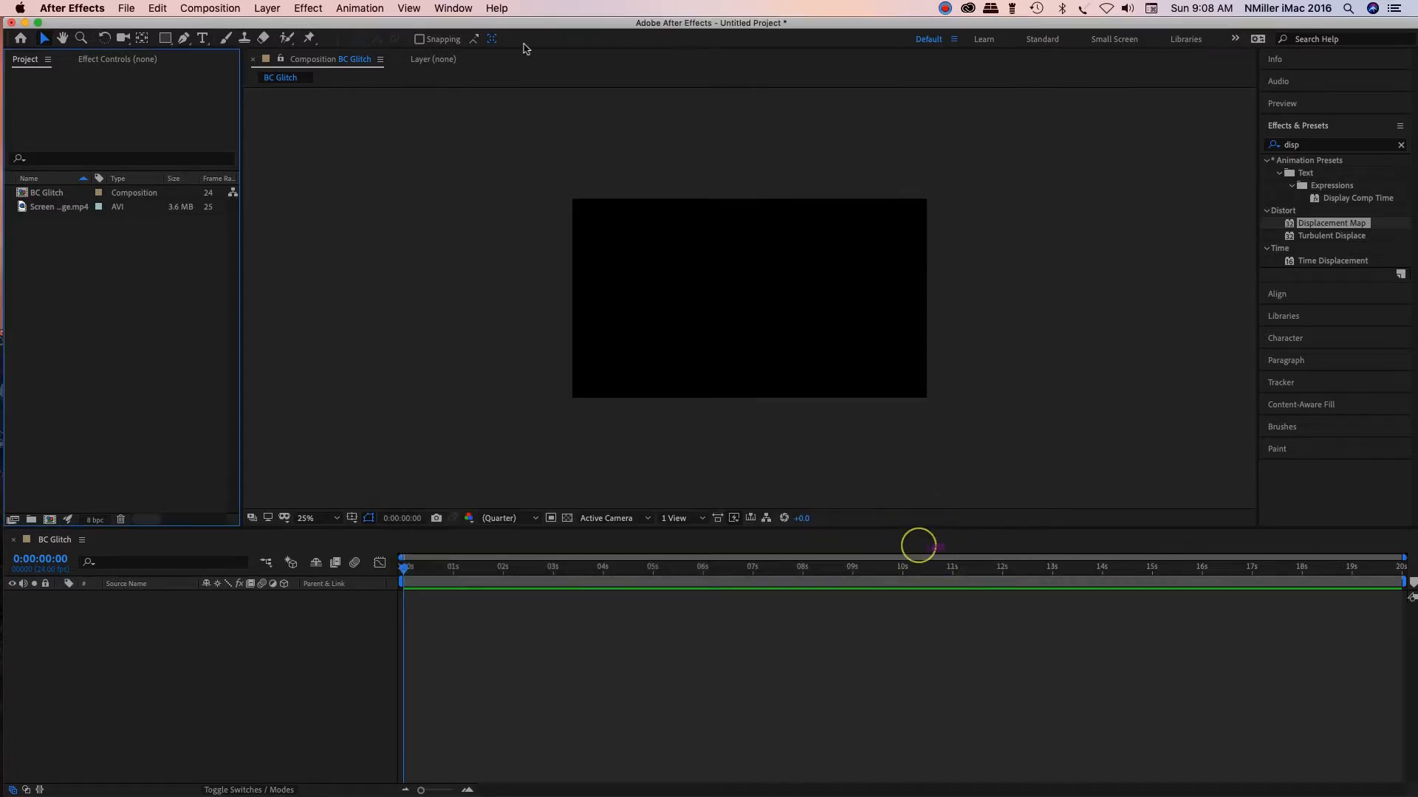
Move the After Effects window aside and open the BC + Adidas folder inside BC Forms in Finder
drag(402, 24, 311, 56)
double_click(1141, 63)
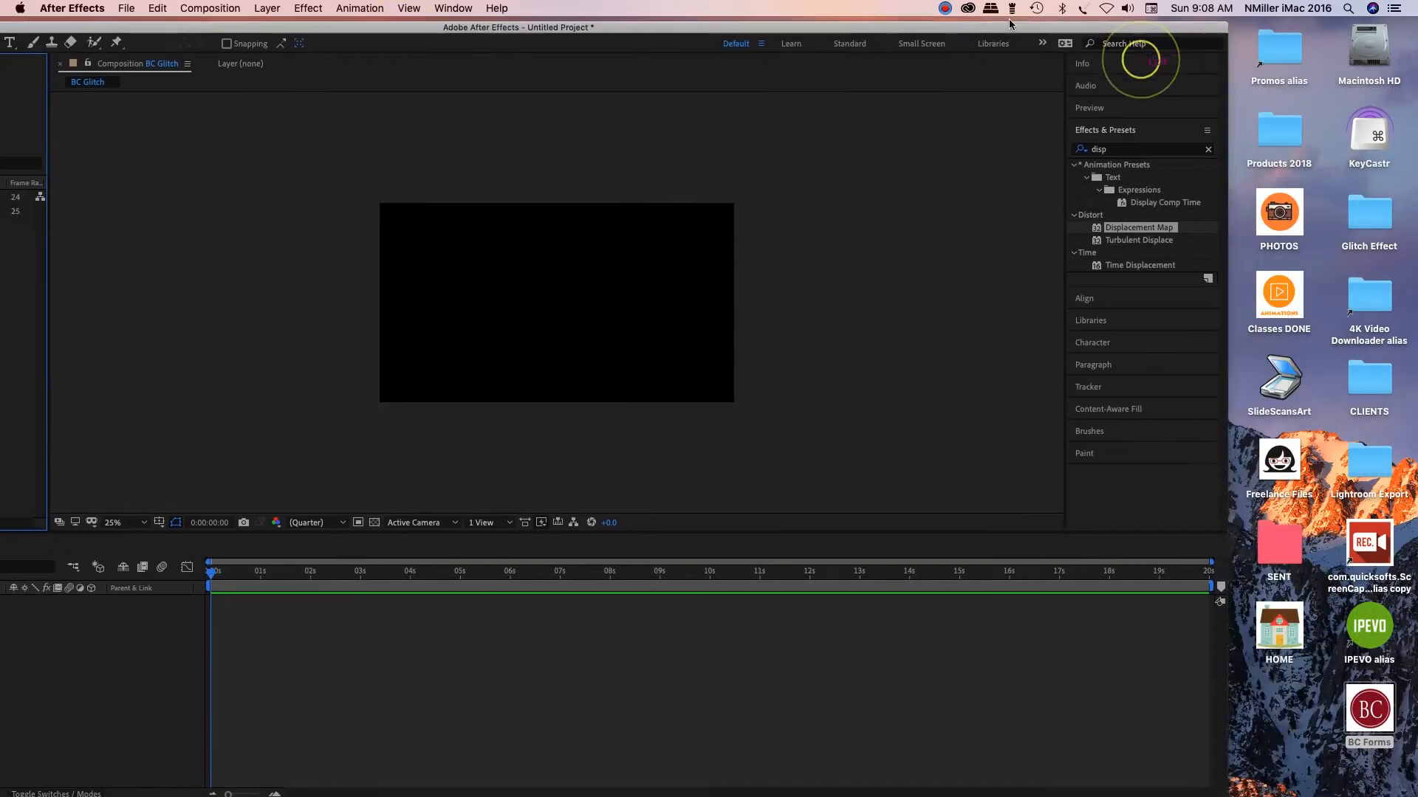
click(1192, 369)
double_click(1369, 710)
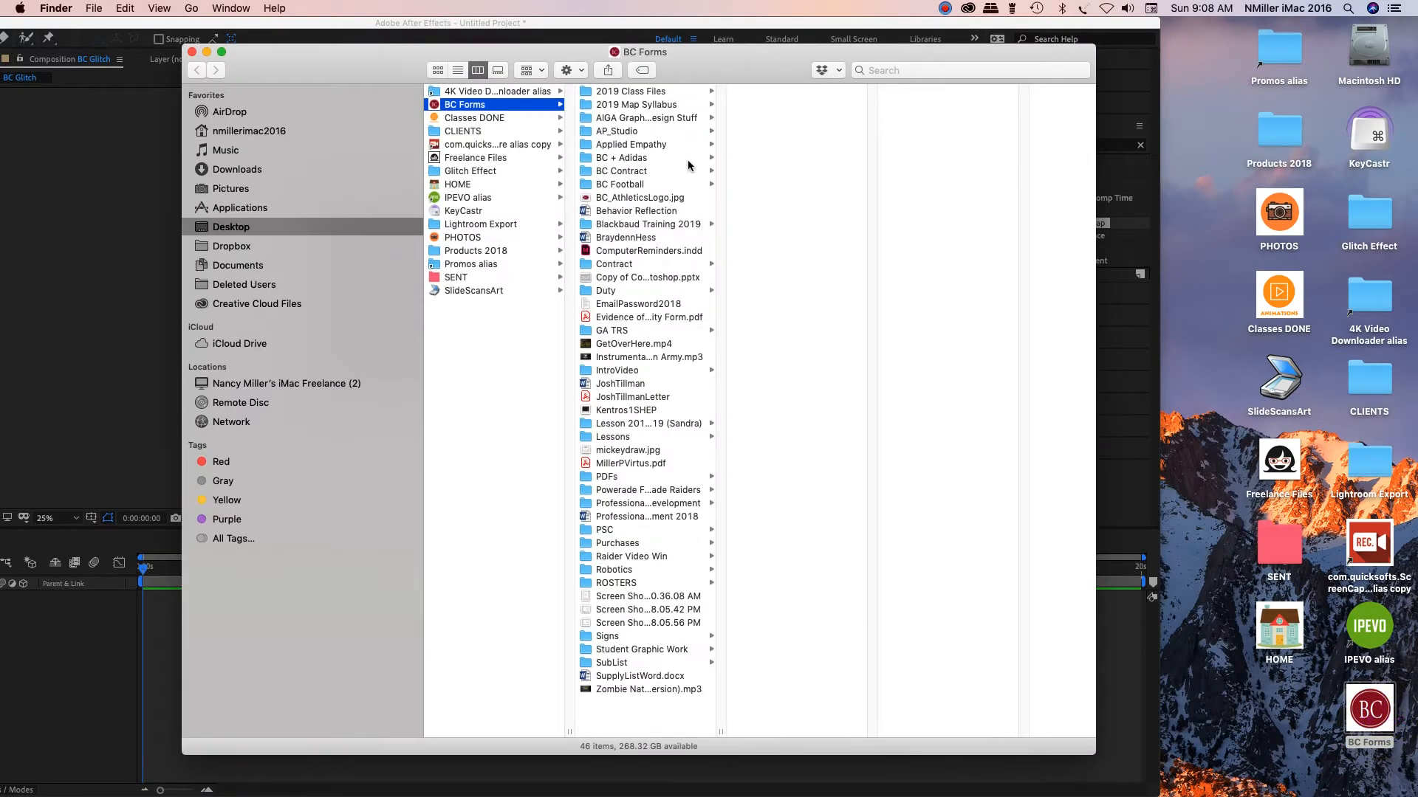
click(662, 160)
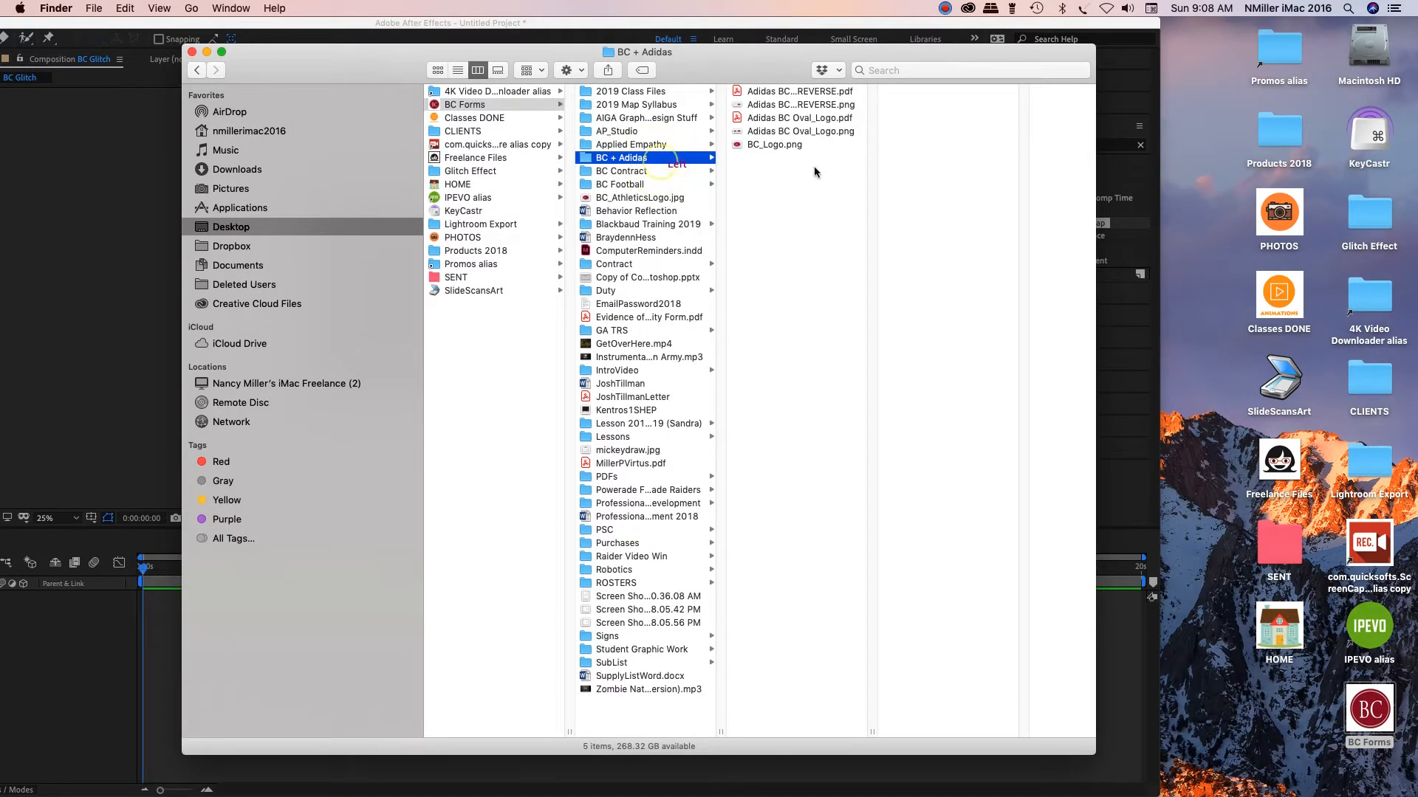
Arrange the Finder and After Effects windows side by side and import BC_Logo.png from the folder into the project
drag(717, 65, 1061, 174)
drag(554, 22, 1214, 338)
click(1117, 263)
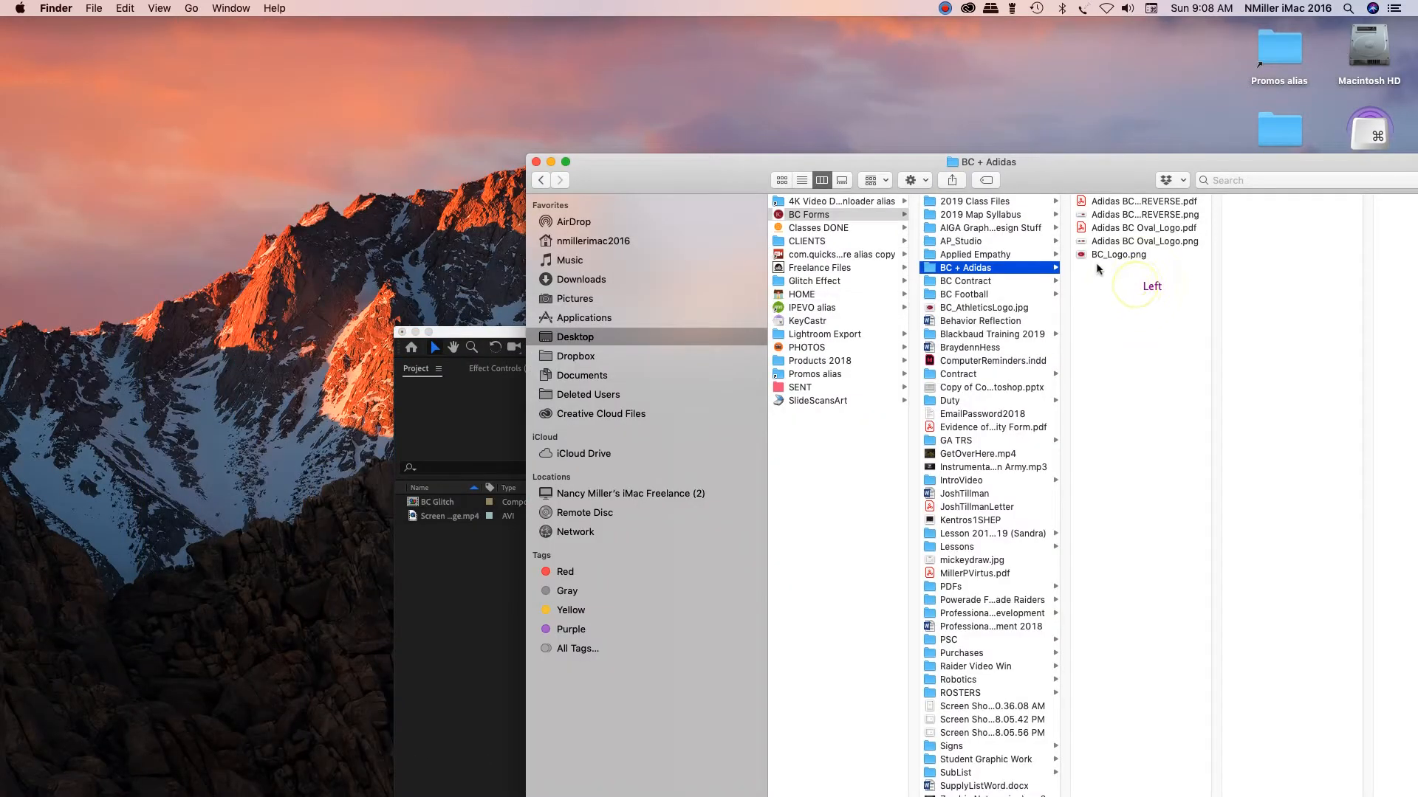
drag(1117, 260, 468, 597)
drag(706, 333, 407, 85)
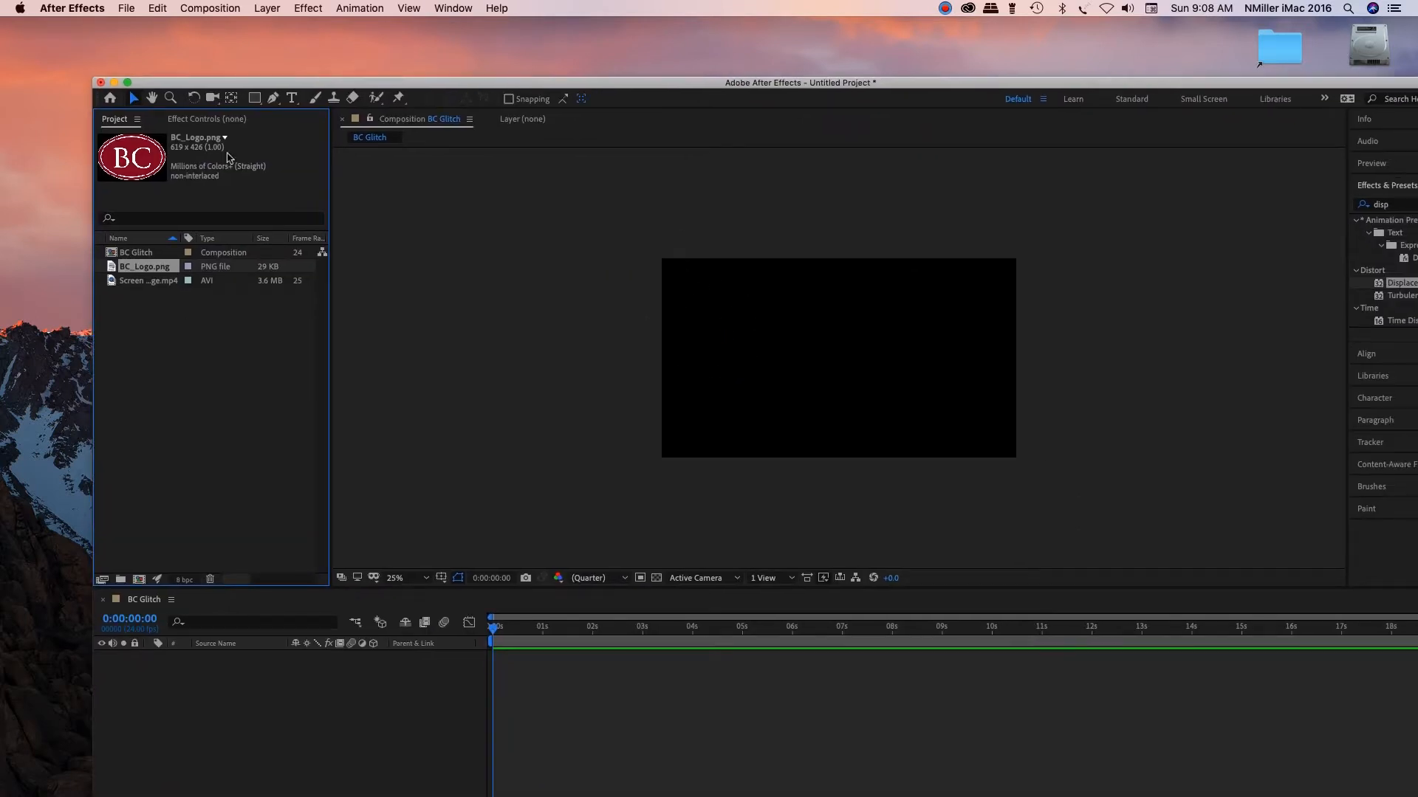
Move the After Effects window up to make its timeline accessible and open the BC Glitch composition
drag(268, 86, 261, 48)
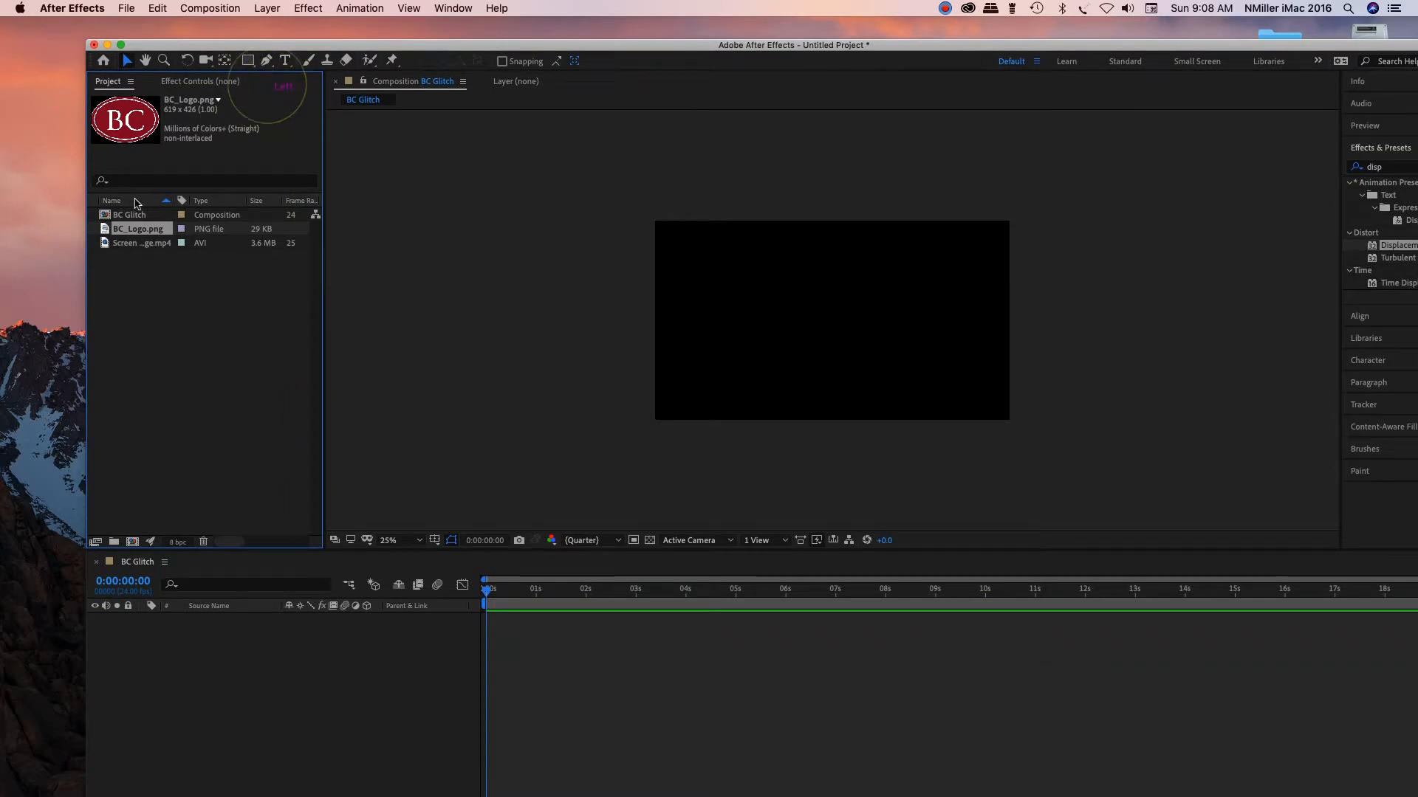
click(122, 215)
click(104, 218)
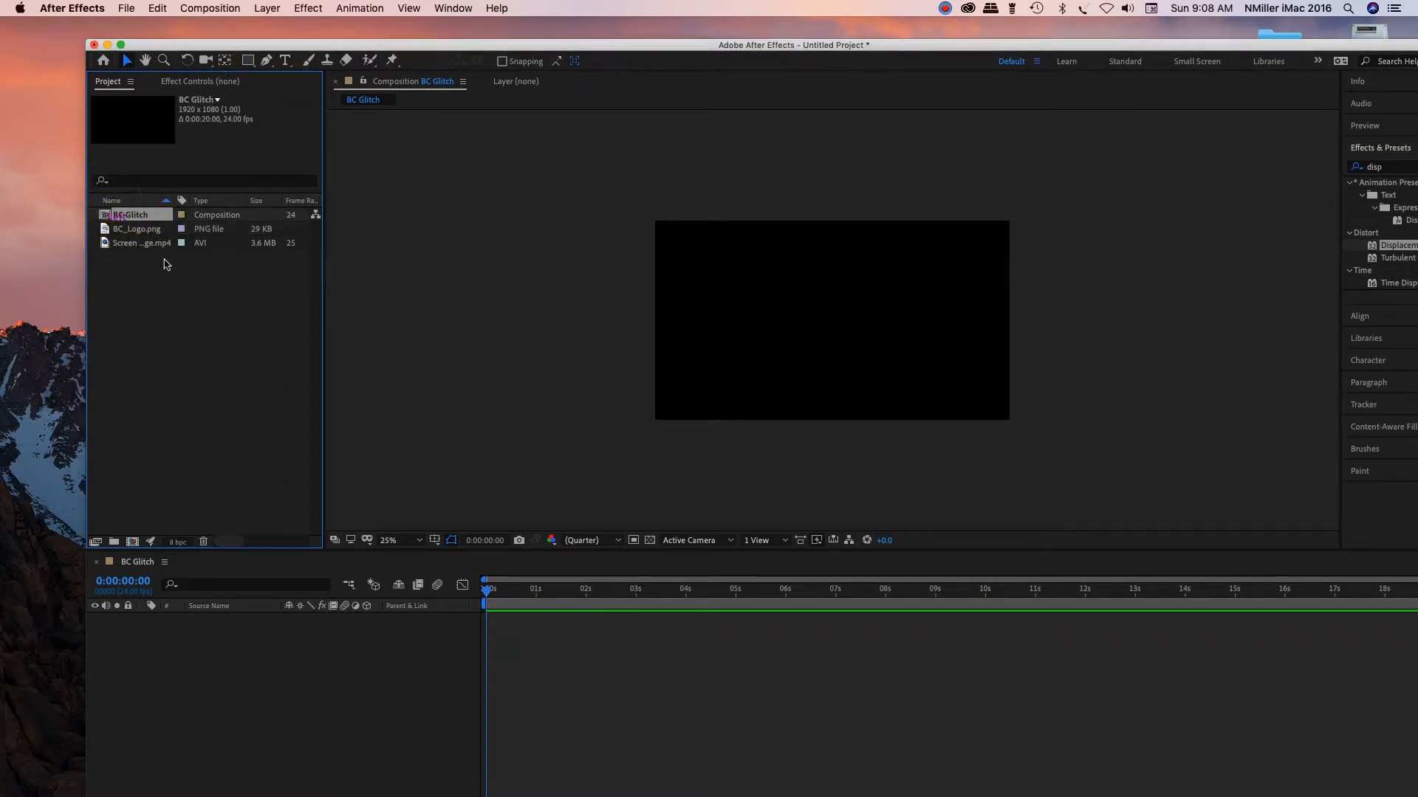
double_click(105, 214)
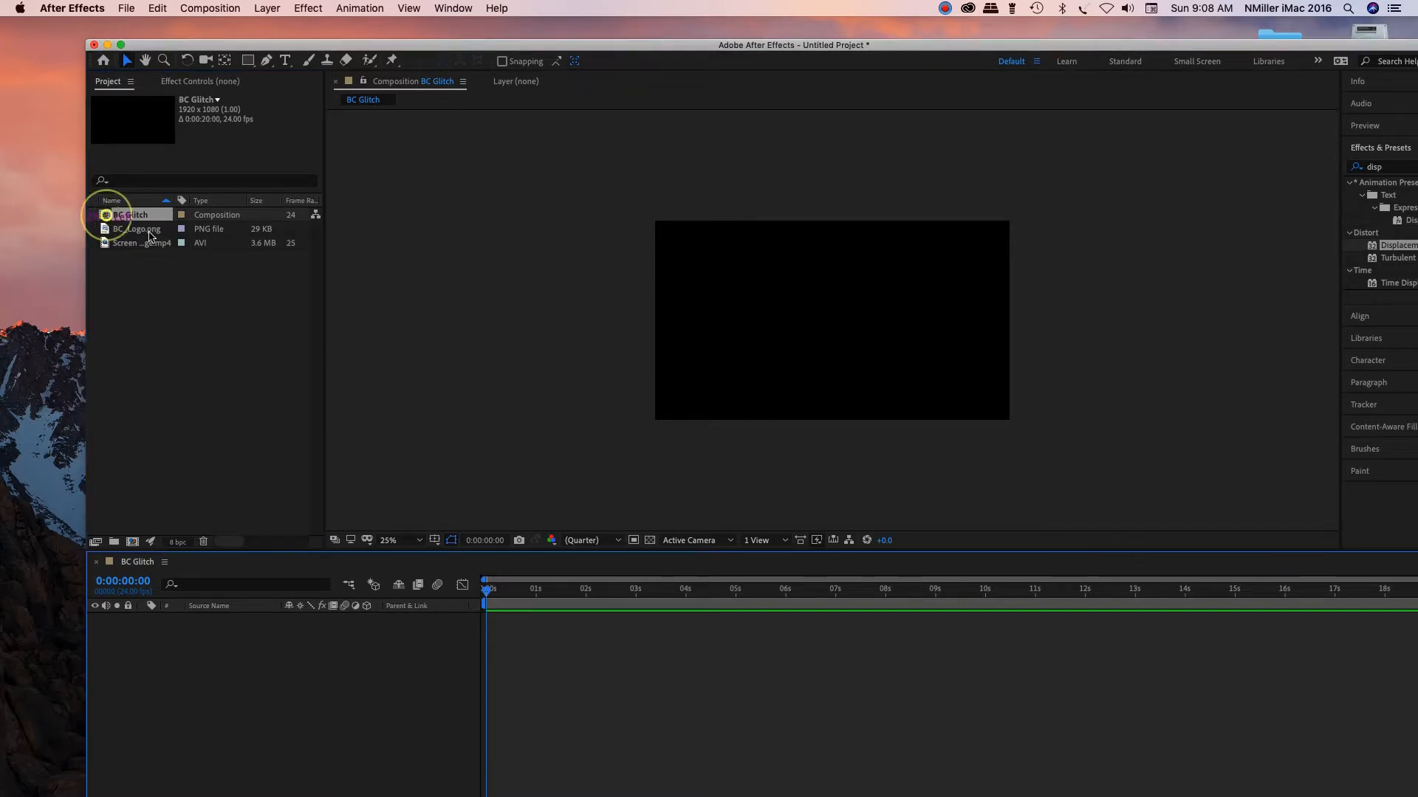
double_click(327, 47)
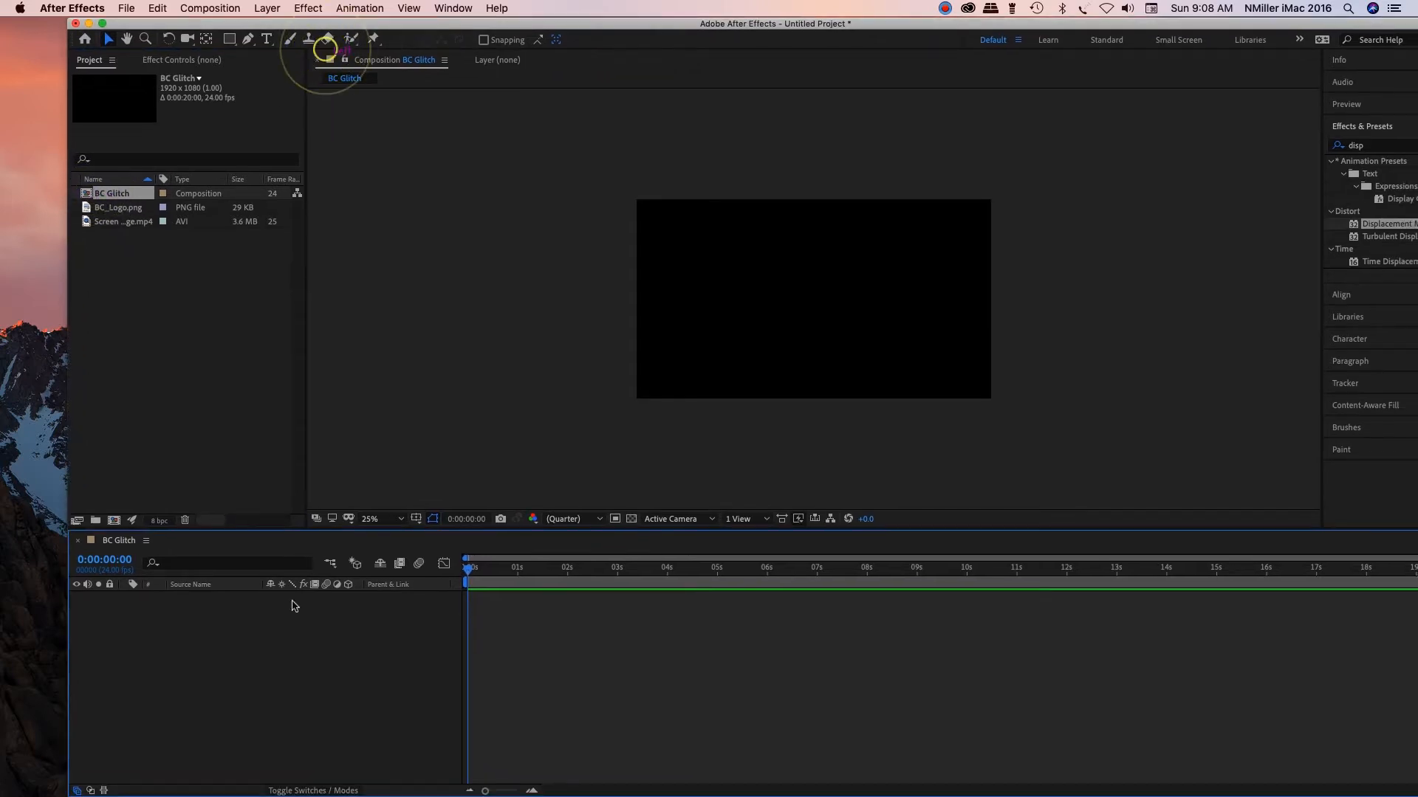
Add BC_Logo.png to the BC Glitch timeline and place the Screen Glitch footage on the layer below it
click(124, 220)
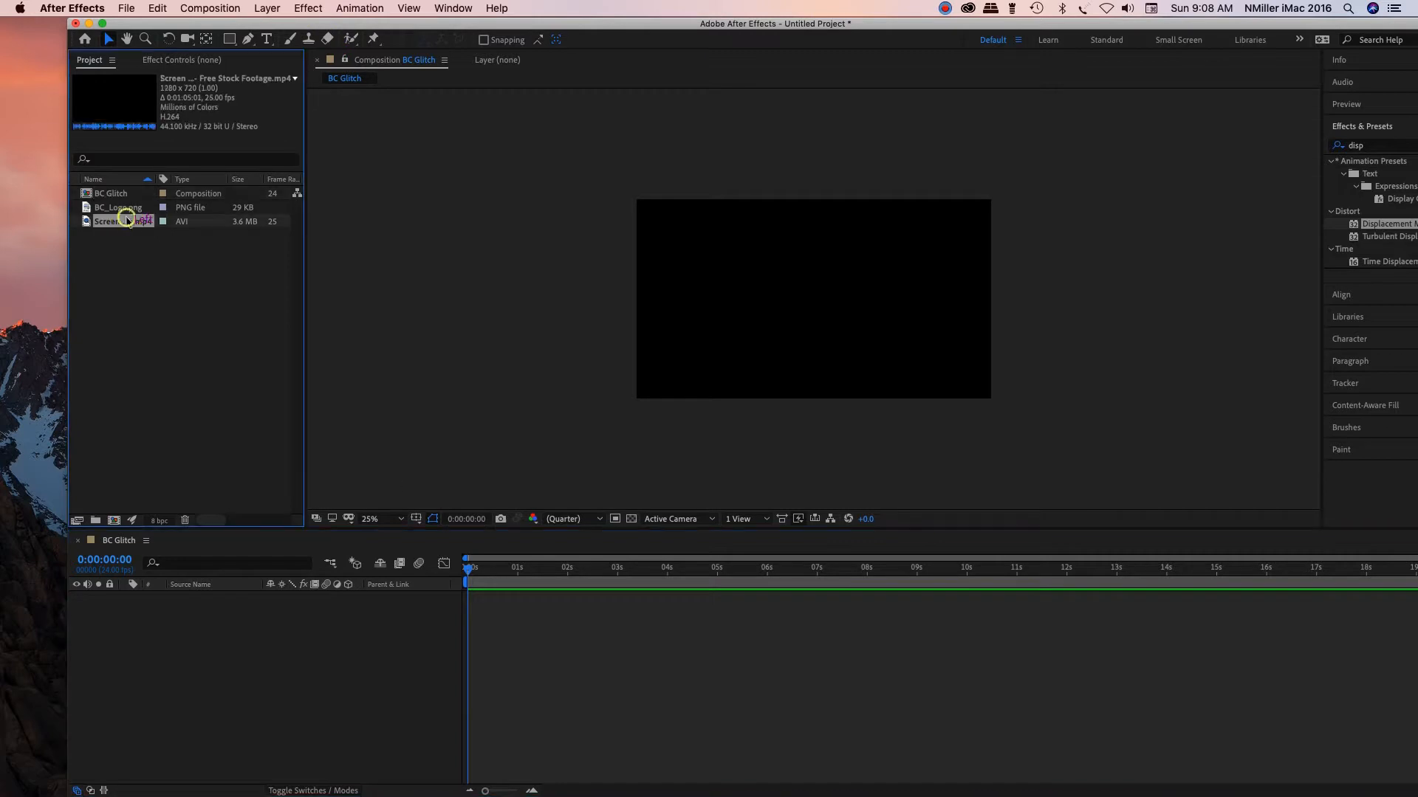
drag(86, 208, 129, 635)
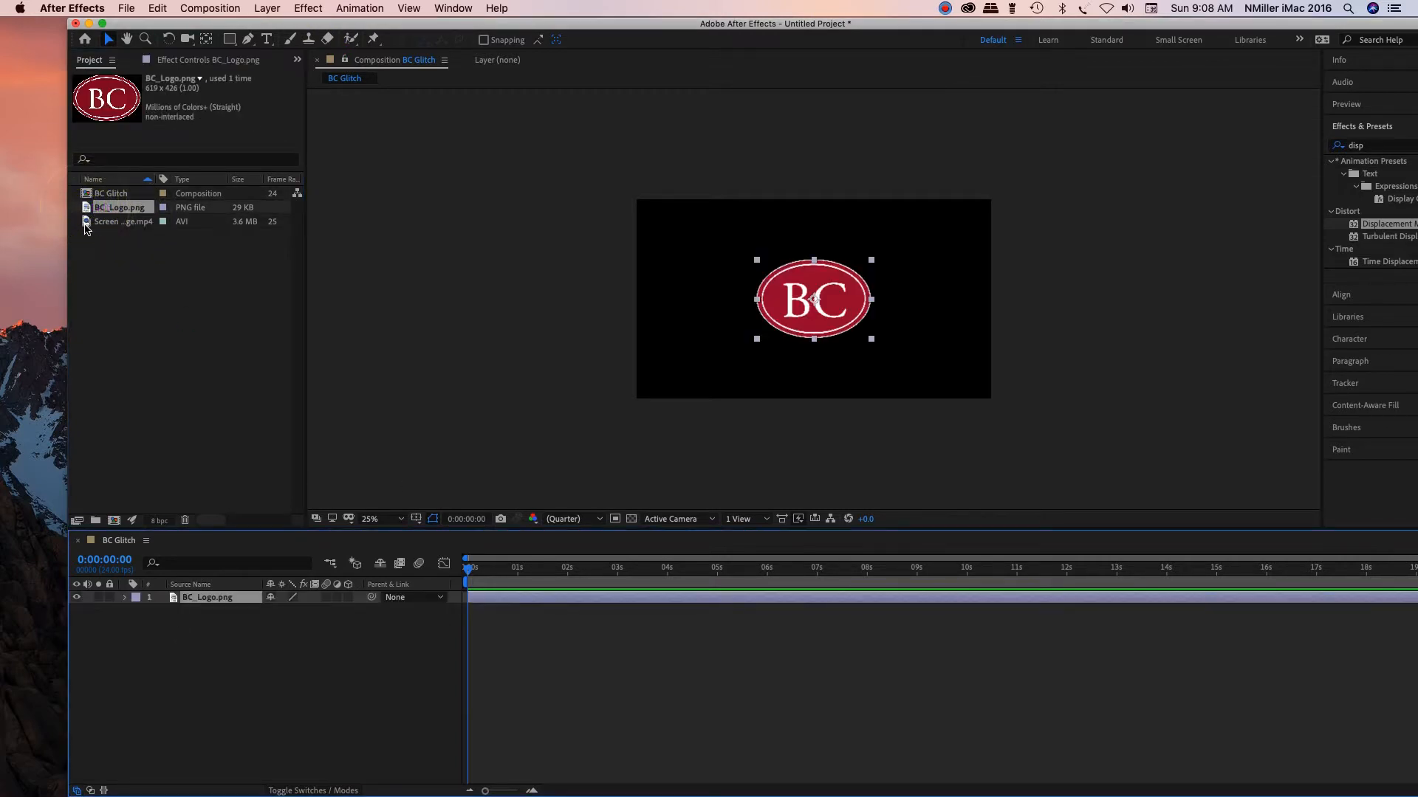
click(87, 224)
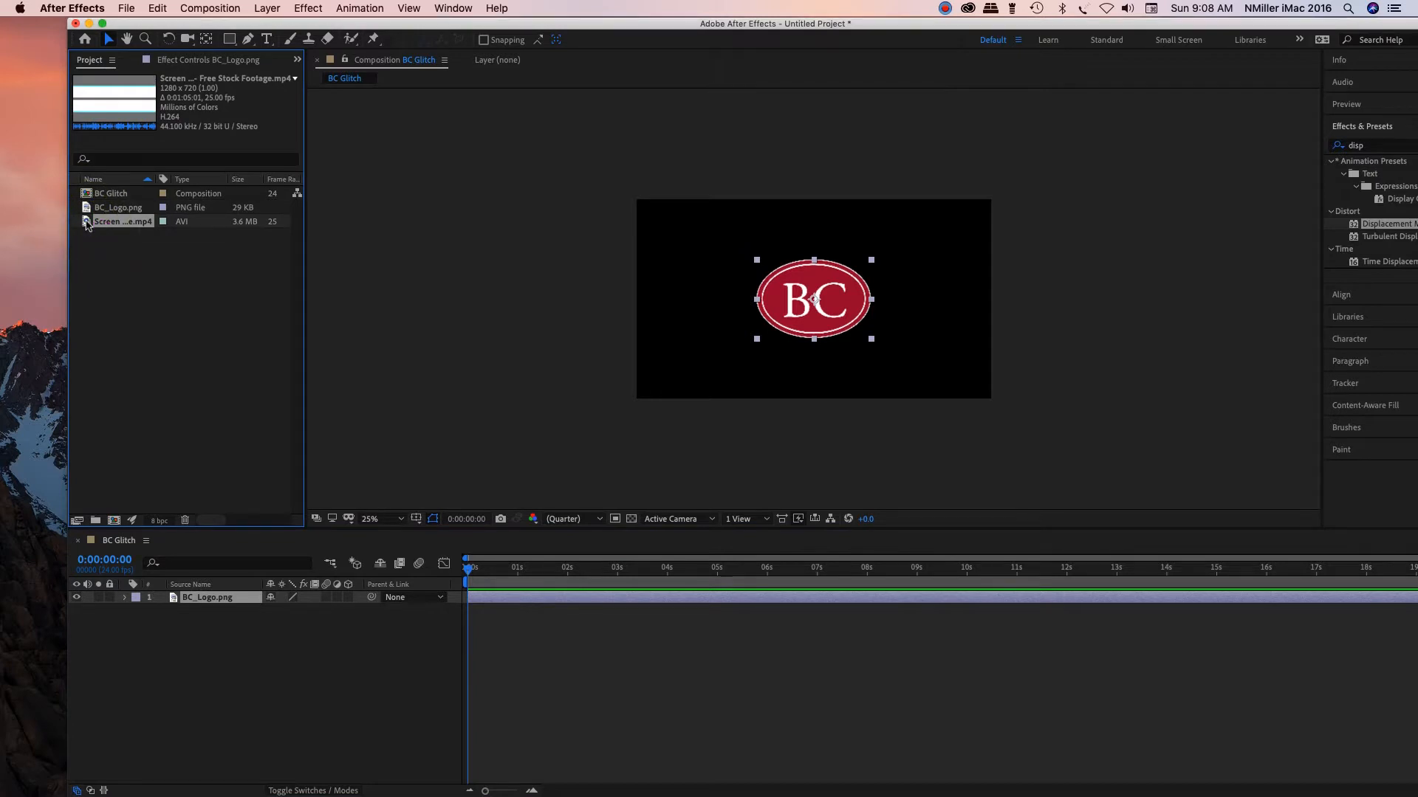
click(86, 222)
drag(86, 222, 150, 625)
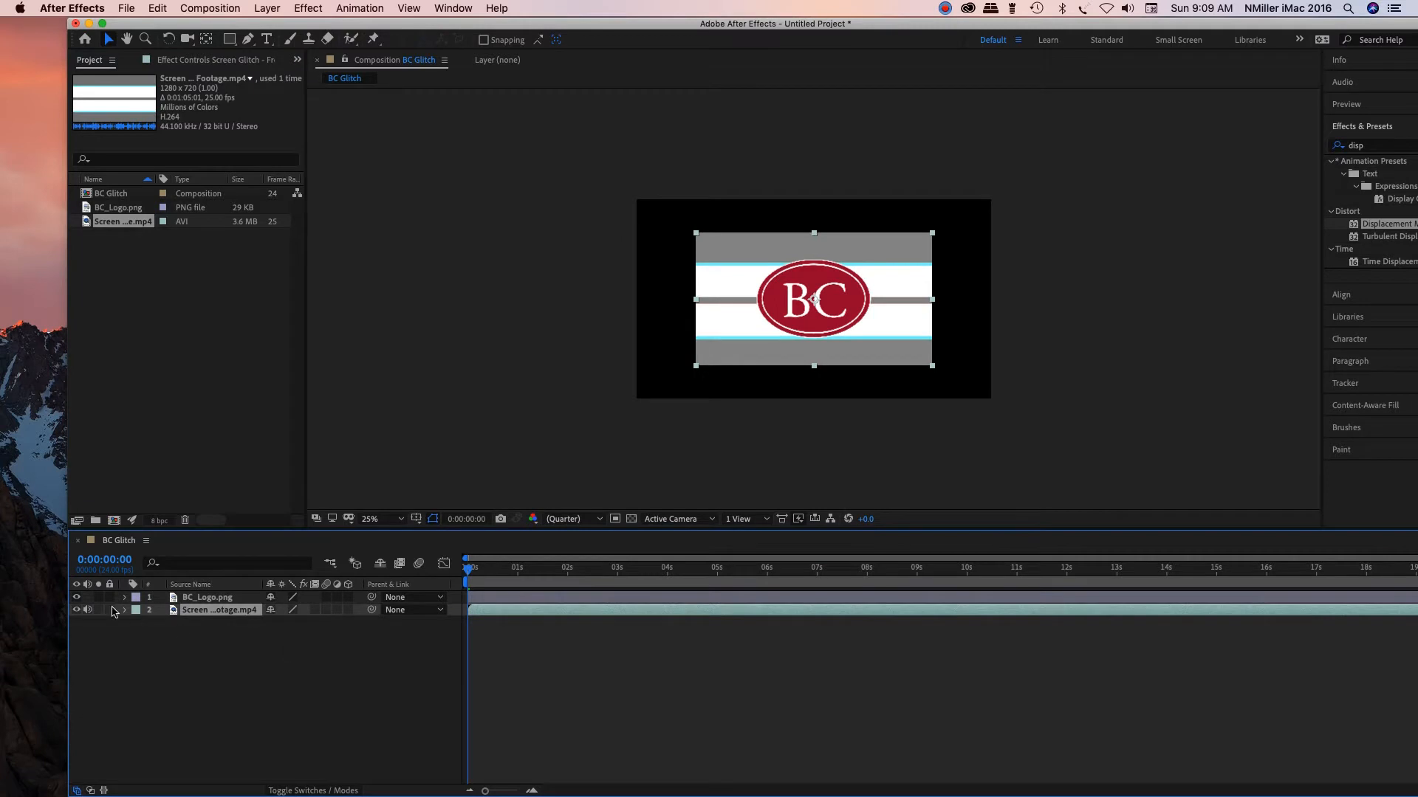
drag(253, 25, 194, 24)
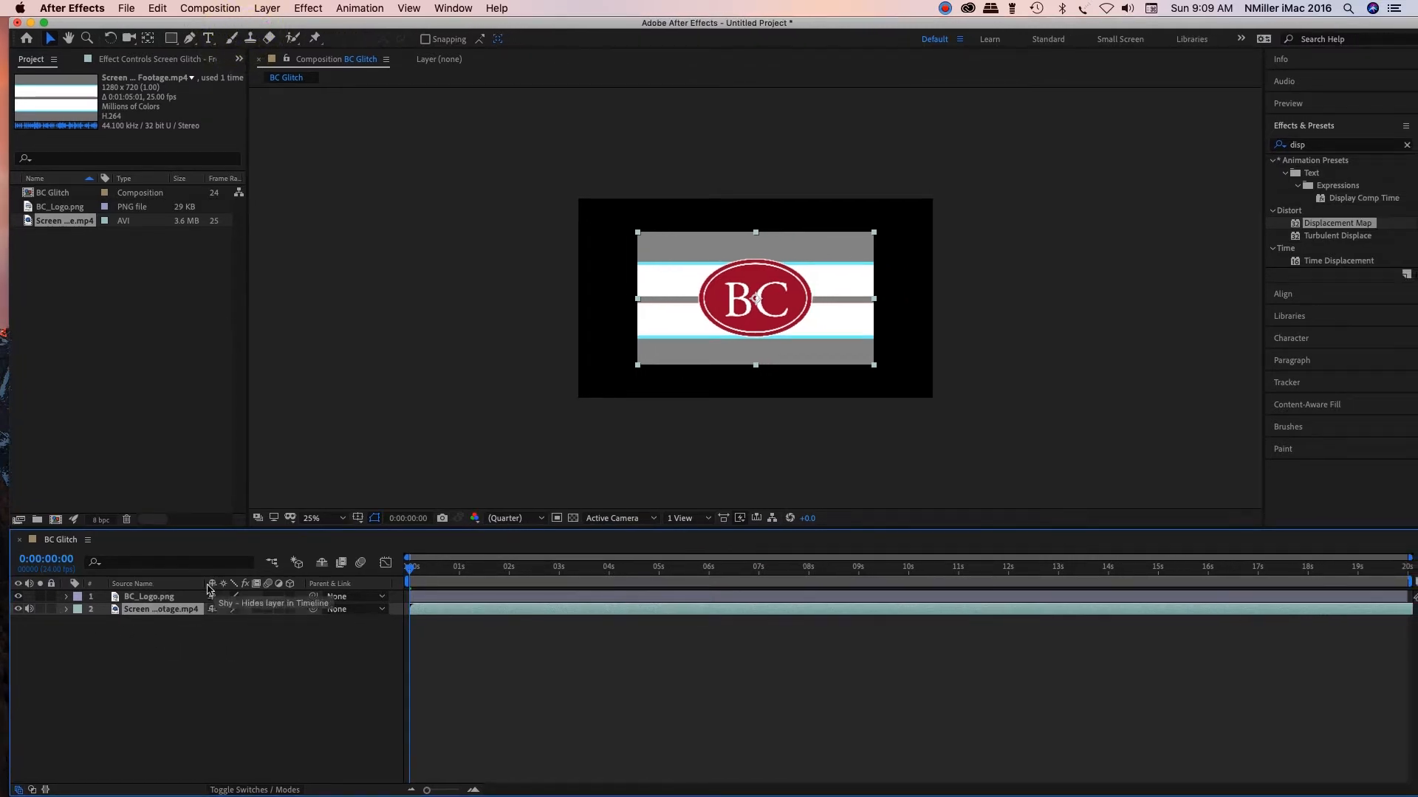
click(114, 597)
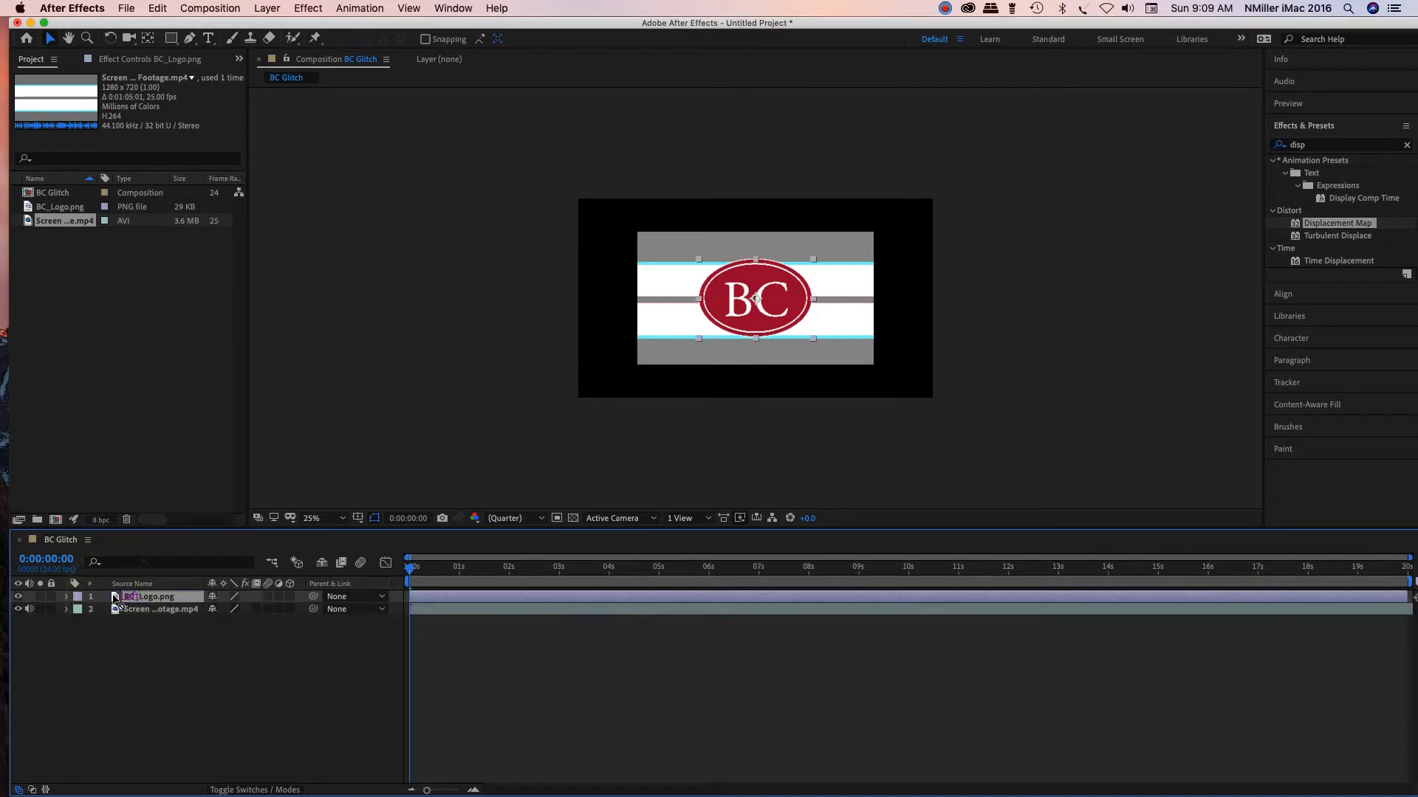
click(114, 616)
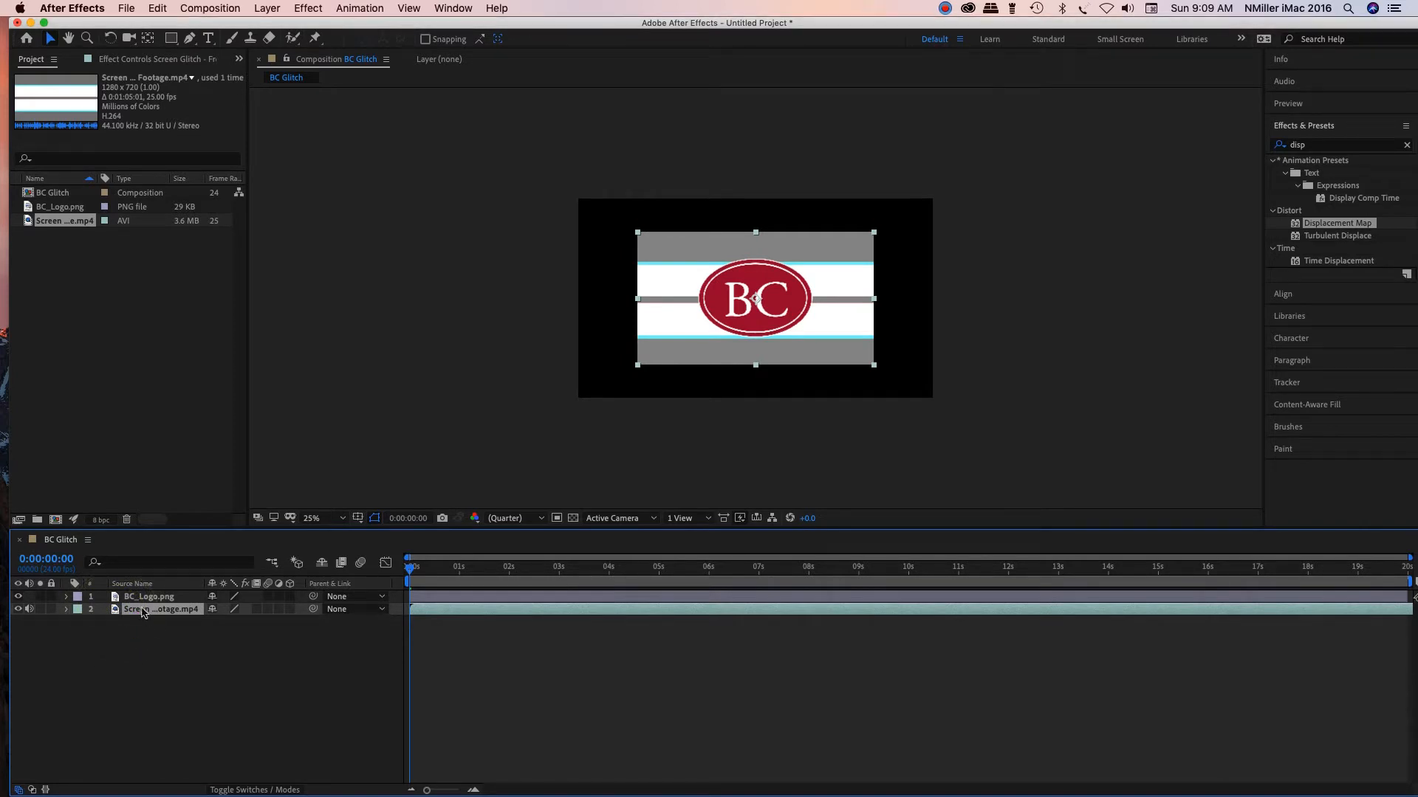
click(117, 597)
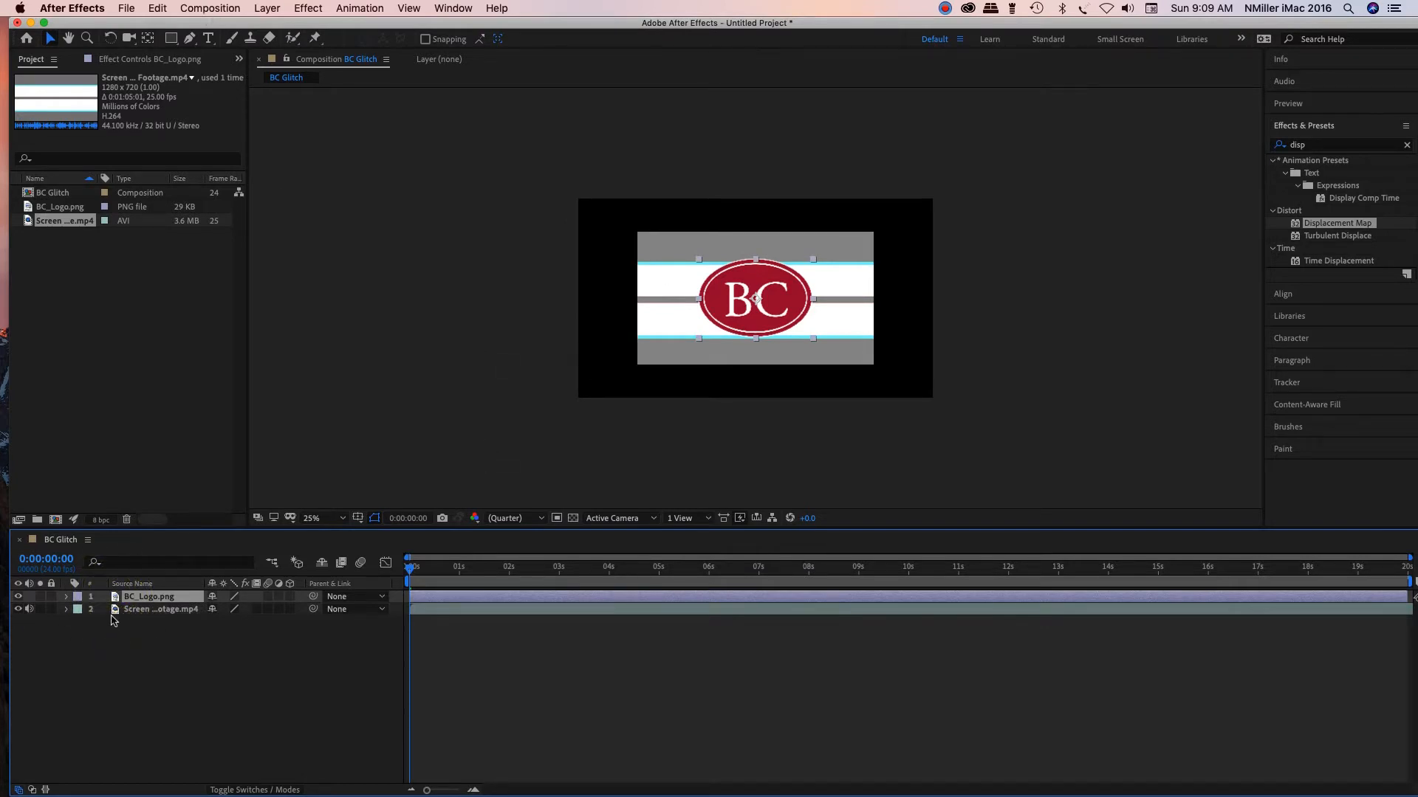
Scale the Screen Glitch footage up proportionally until it covers the whole composition frame, and hide that layer
click(113, 611)
click(662, 284)
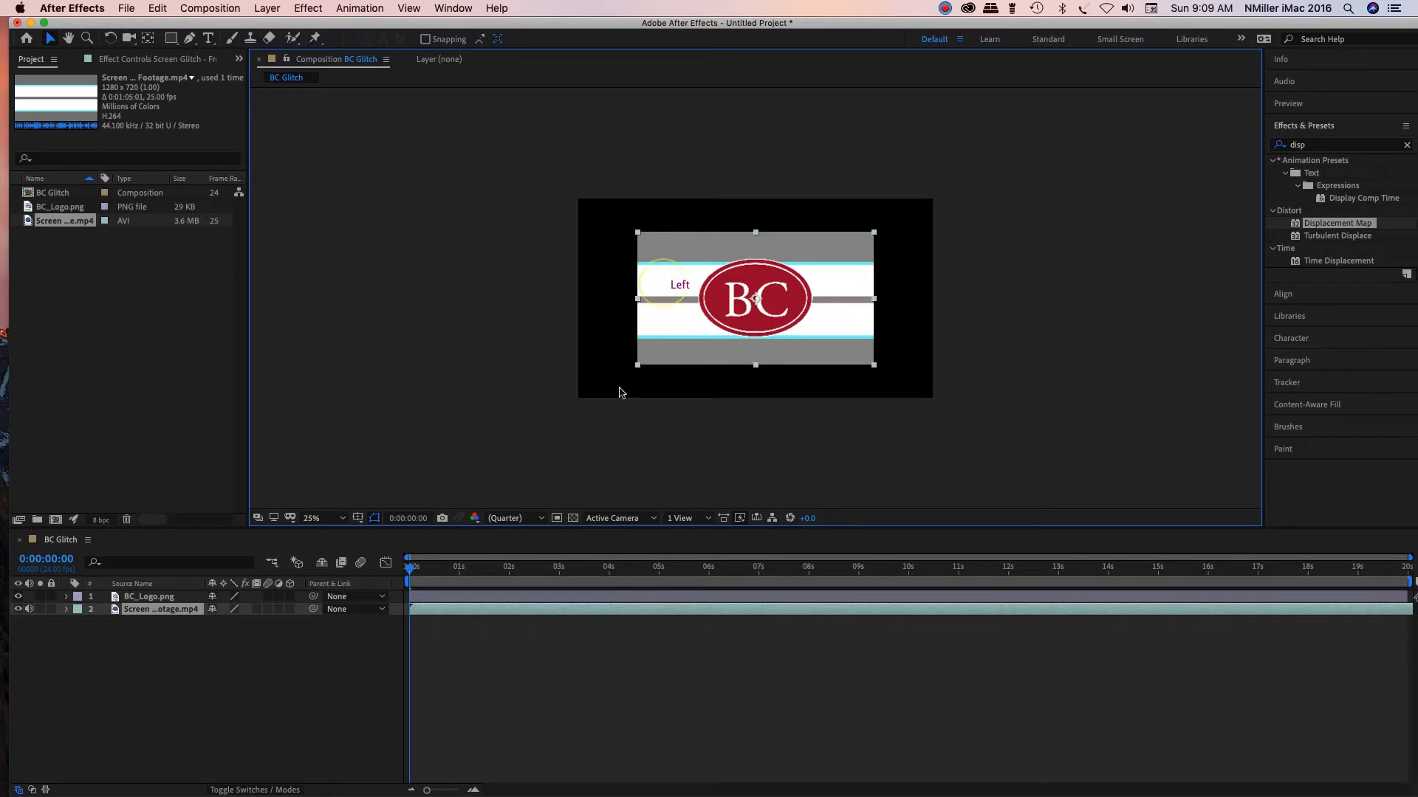
drag(638, 366, 576, 420)
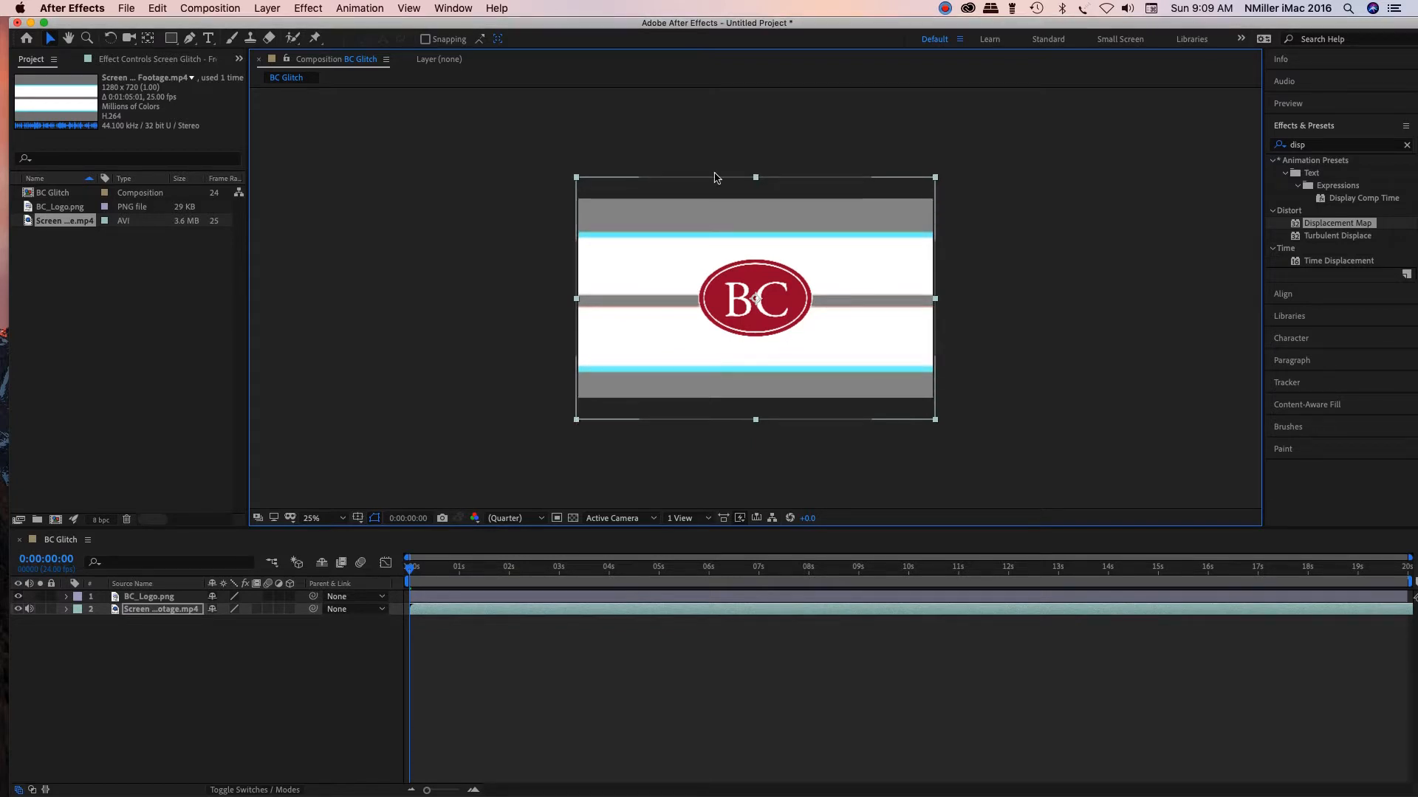
click(990, 305)
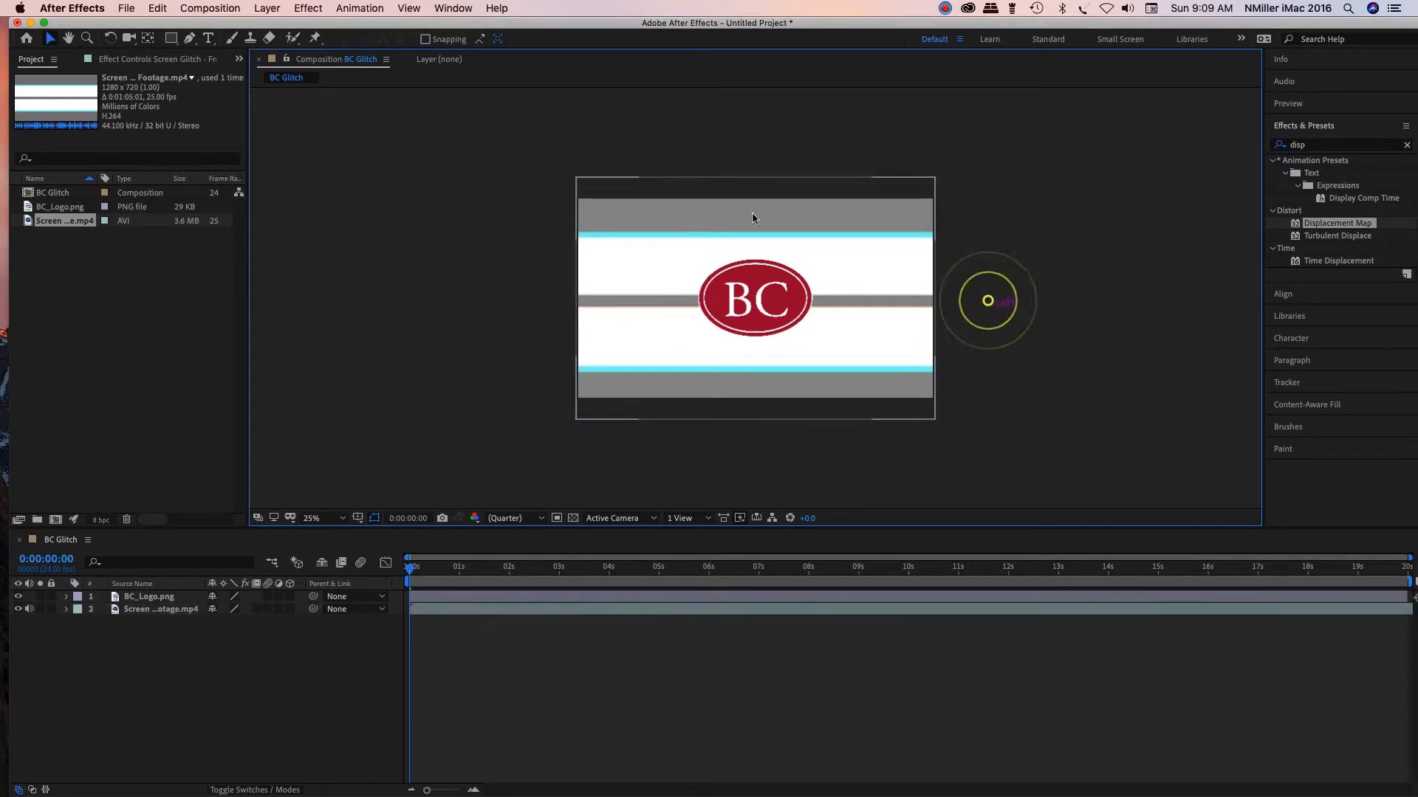
click(665, 362)
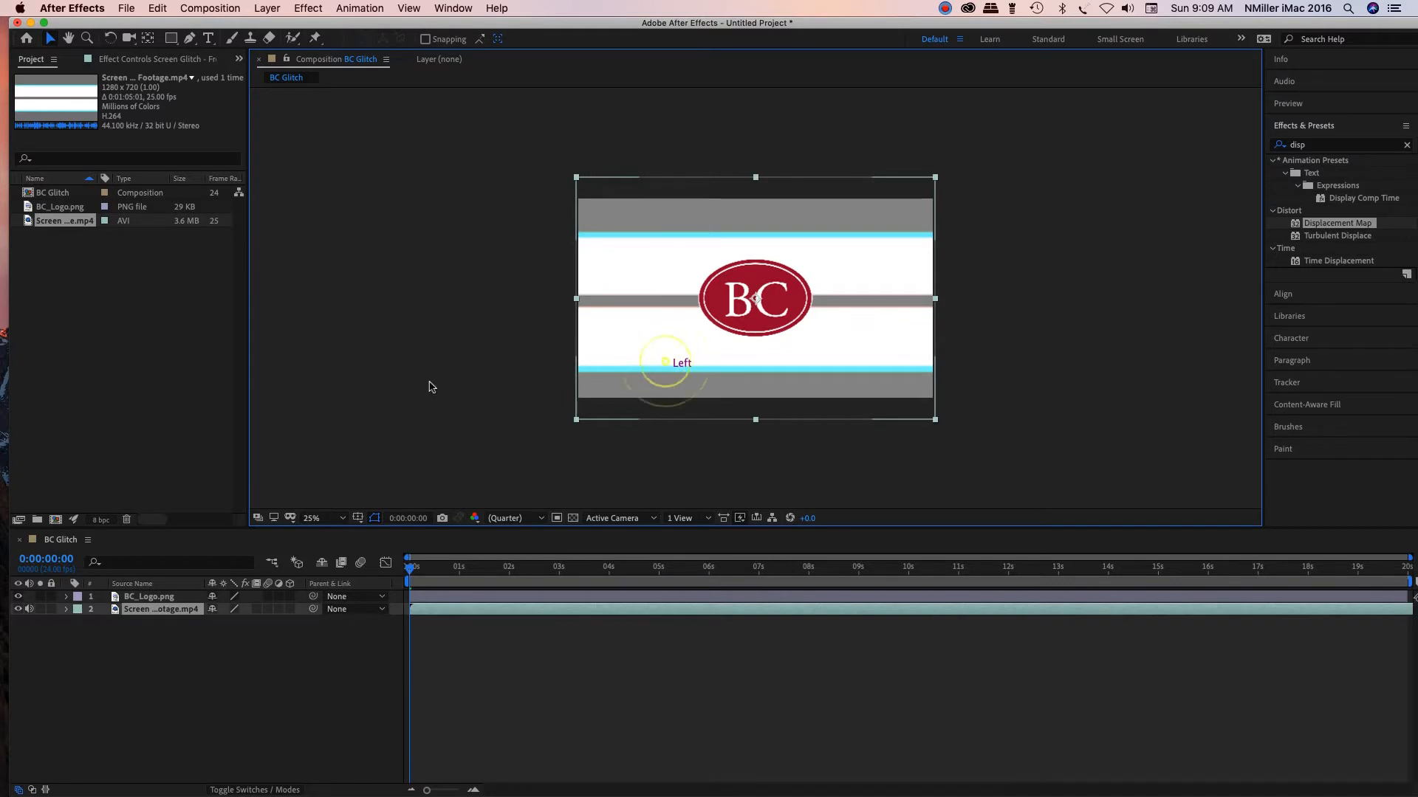
click(18, 609)
click(213, 655)
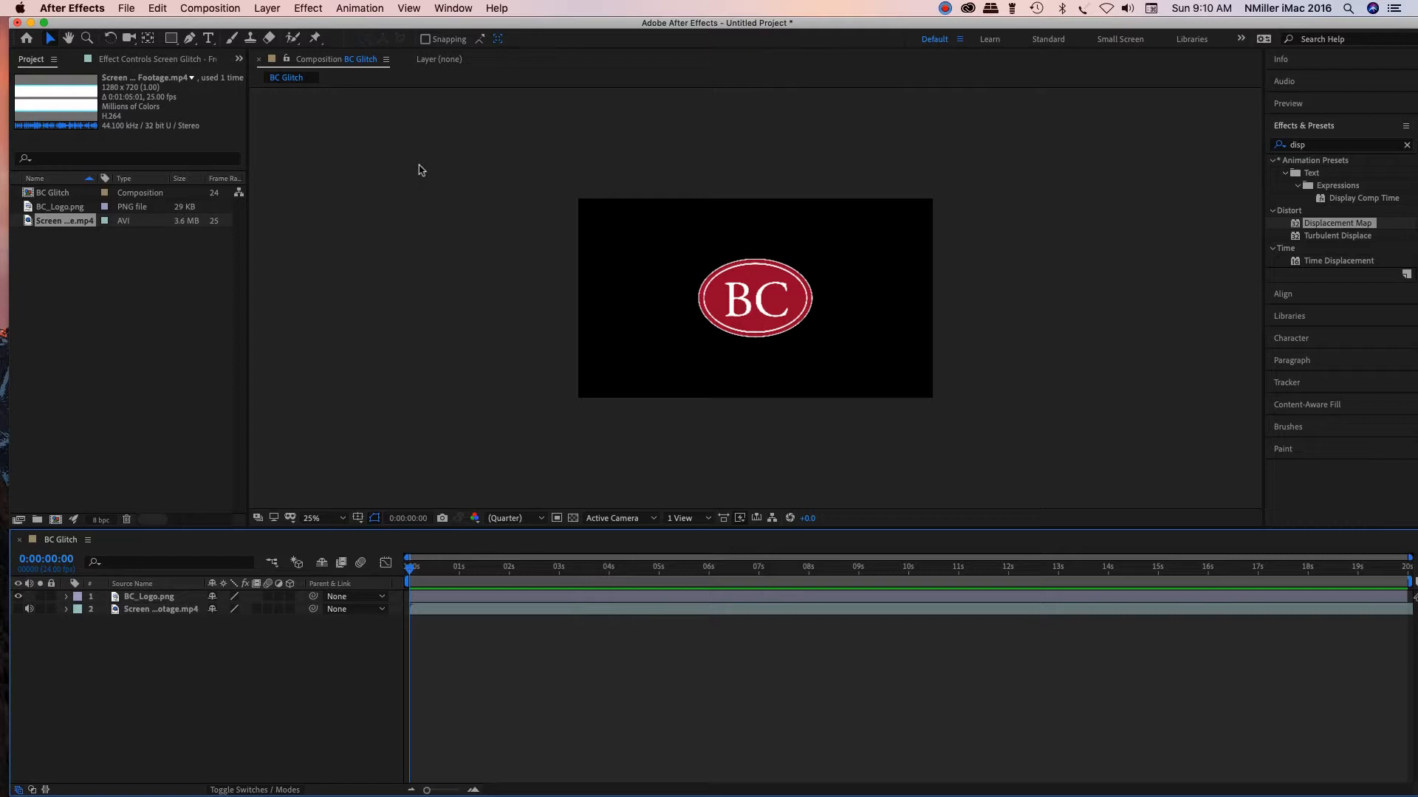
Create a new adjustment layer above the logo layer in the BC Glitch composition
click(218, 8)
mouse_move(266, 9)
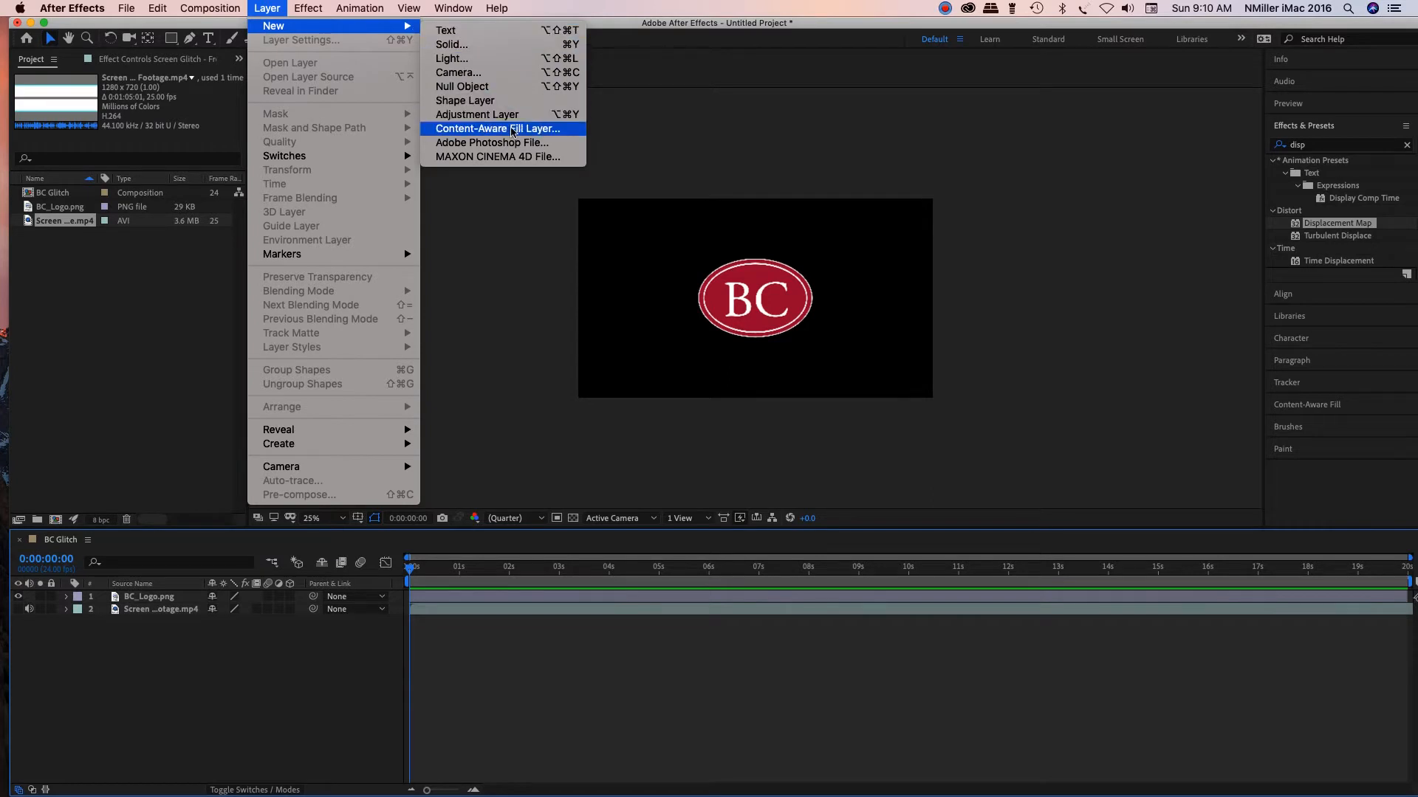
click(567, 115)
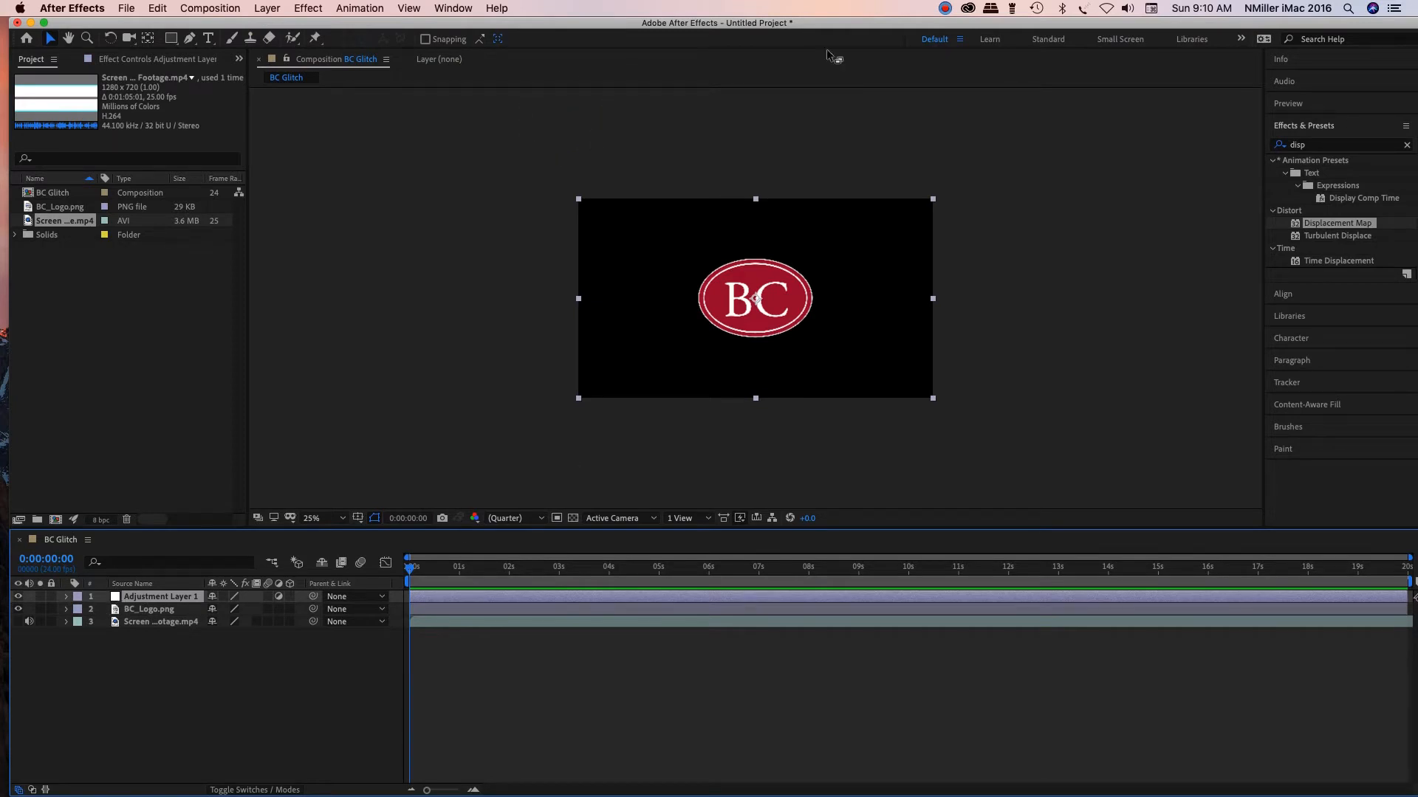
Apply the Displacement Map effect to the adjustment layer
drag(835, 30, 827, 30)
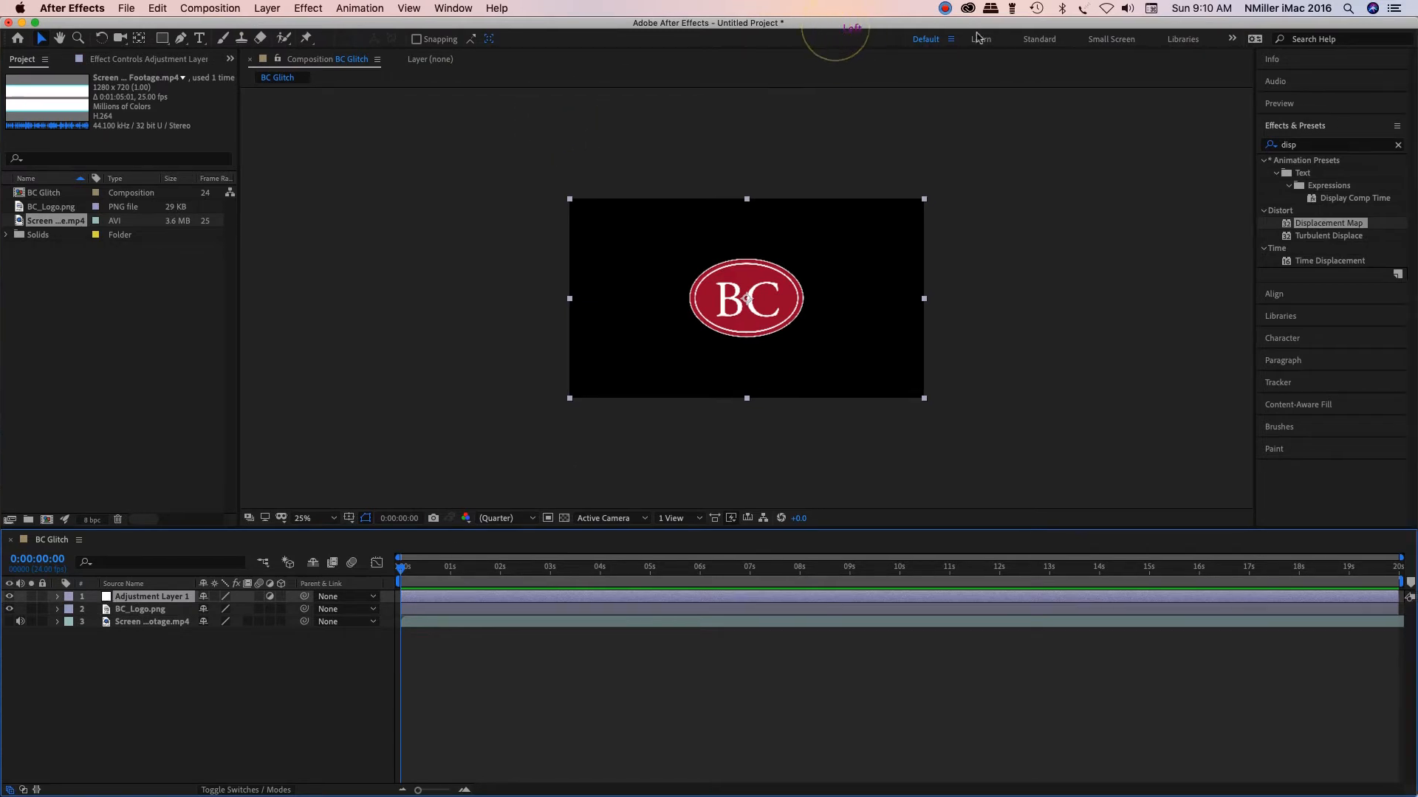
click(1312, 145)
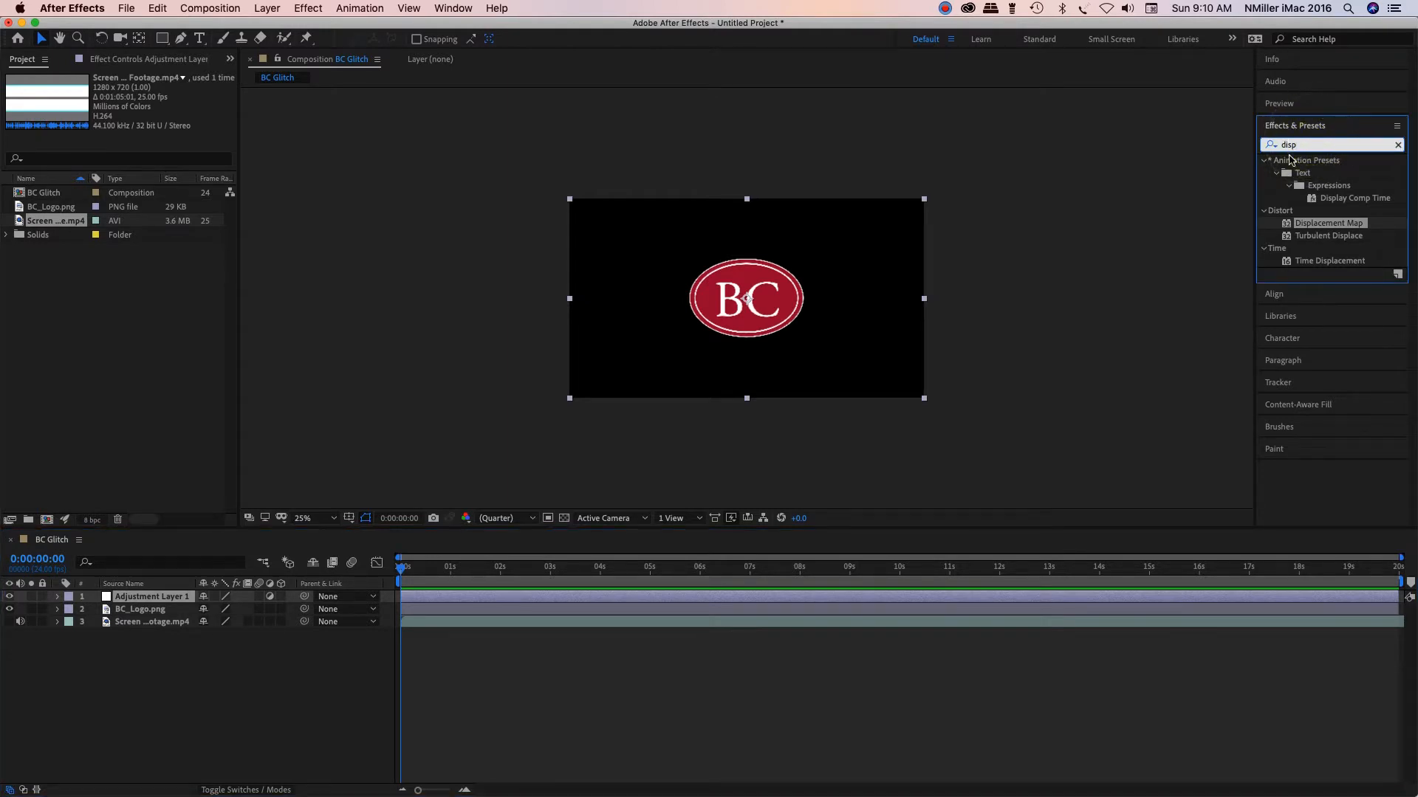
click(1285, 224)
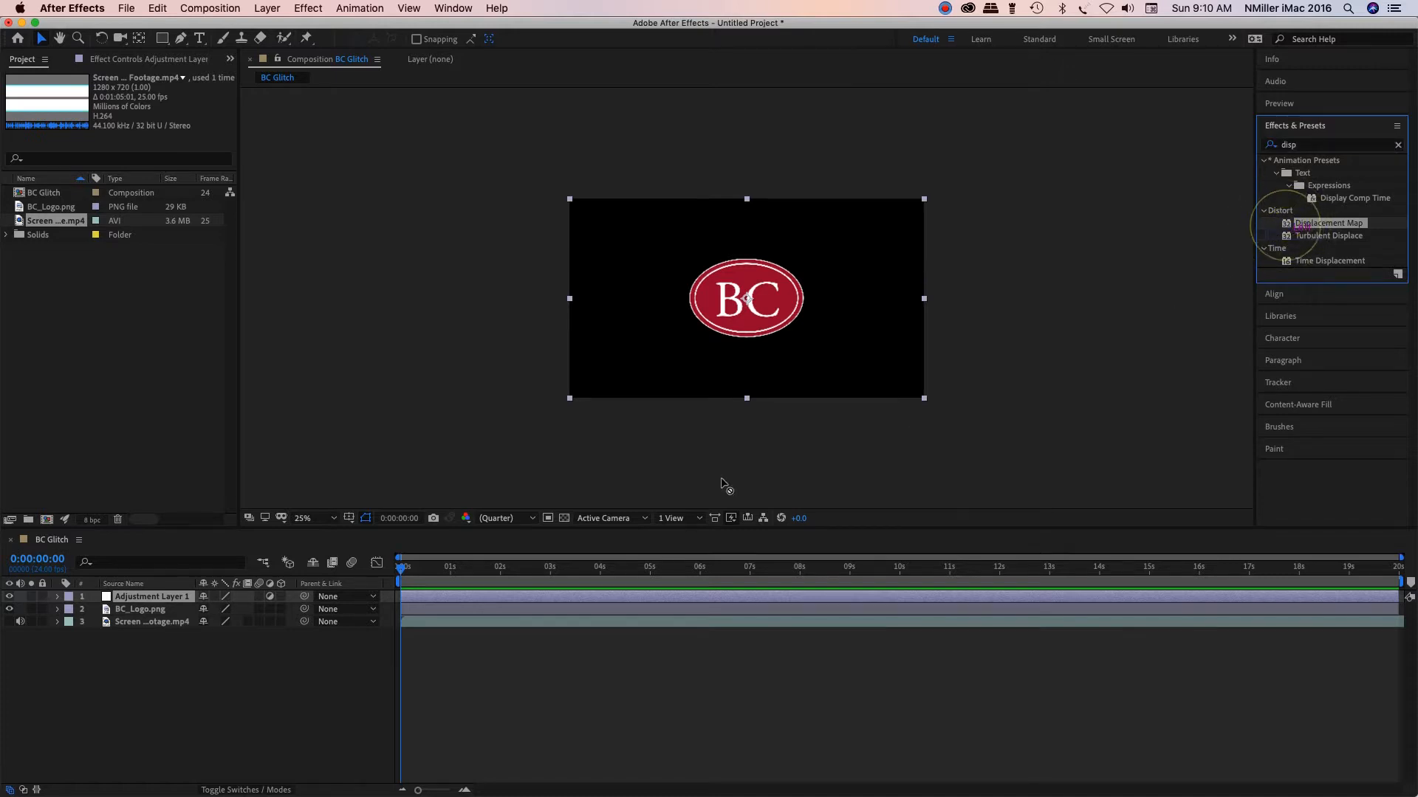
drag(650, 555, 607, 601)
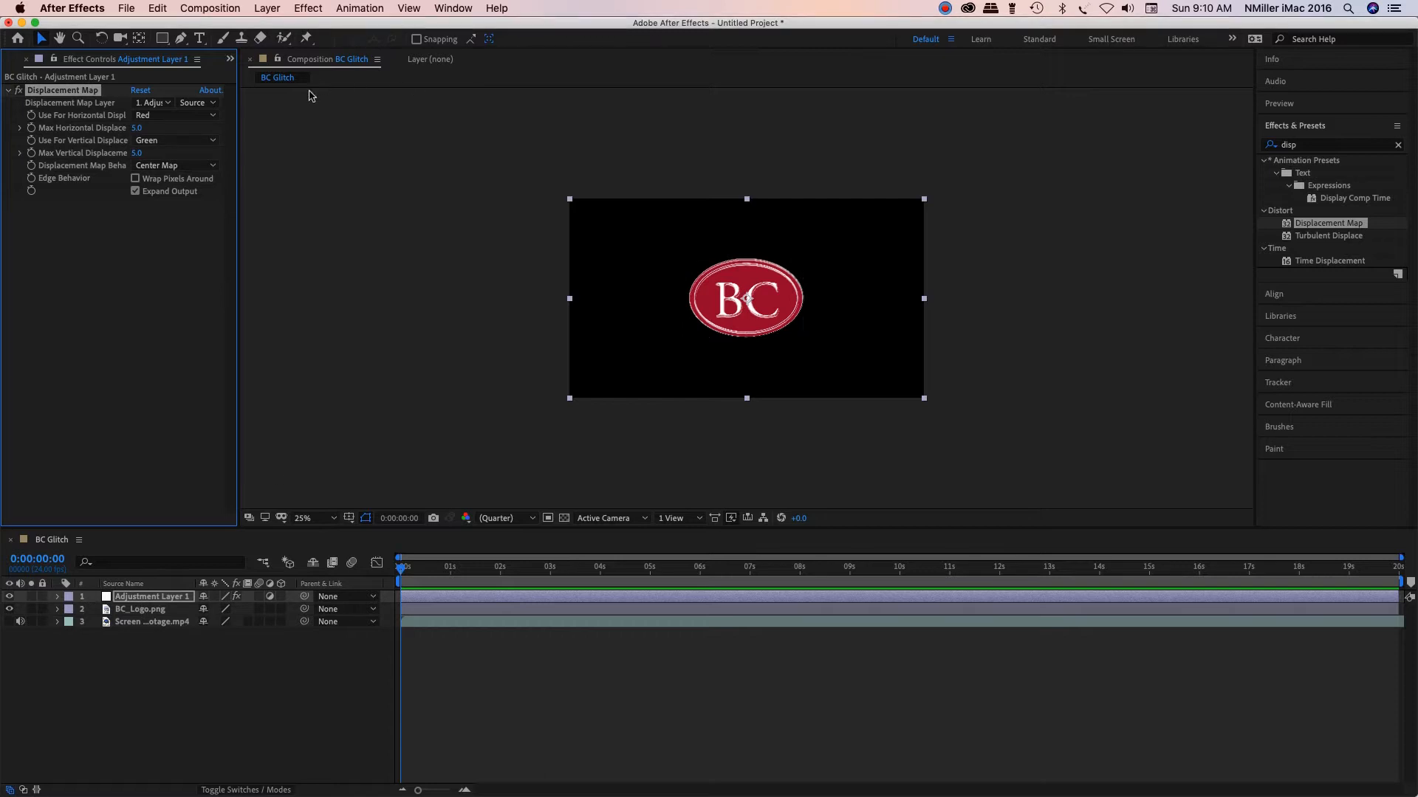
Set the effect's Displacement Map Layer to Screen Glitch - Free Stock Footage.mp4
click(192, 104)
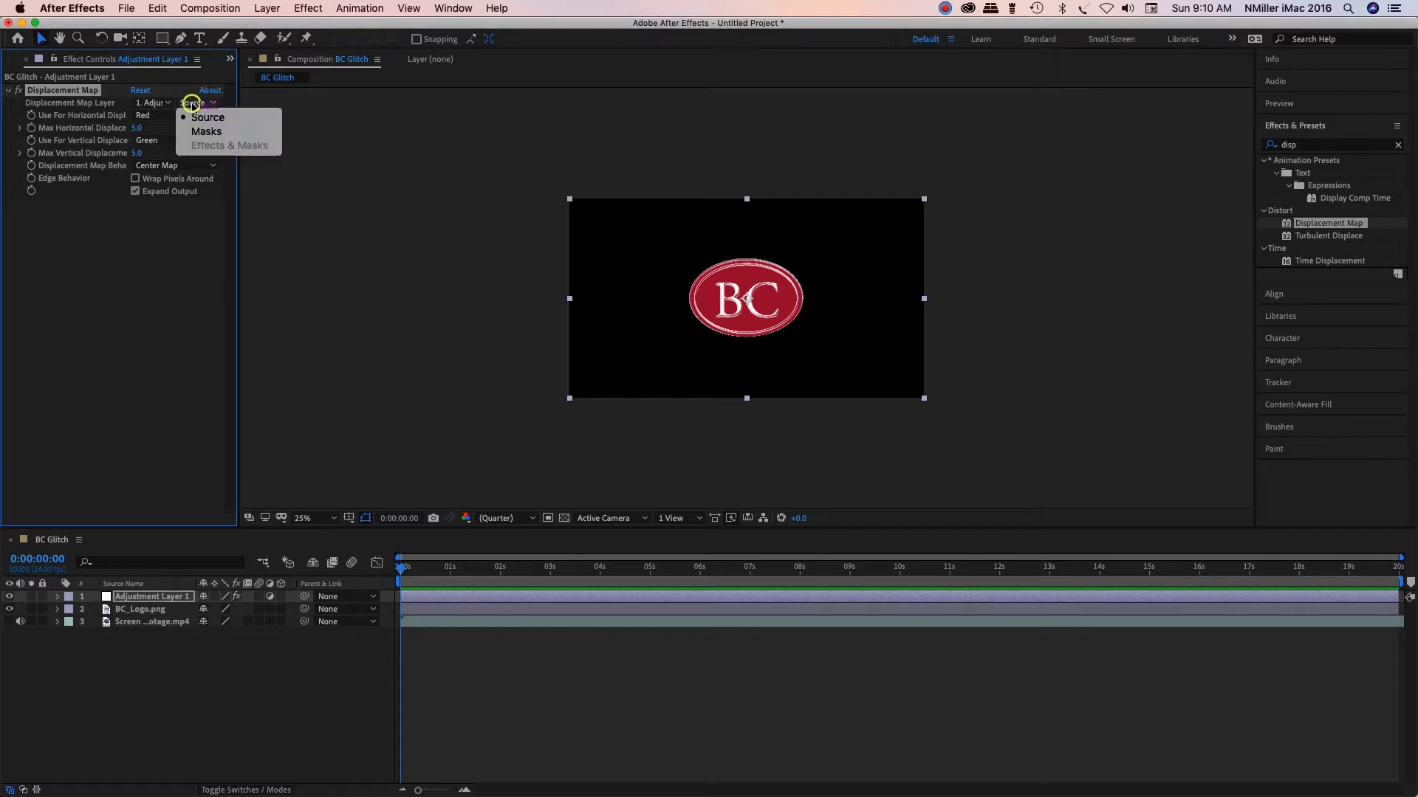
click(159, 104)
click(162, 104)
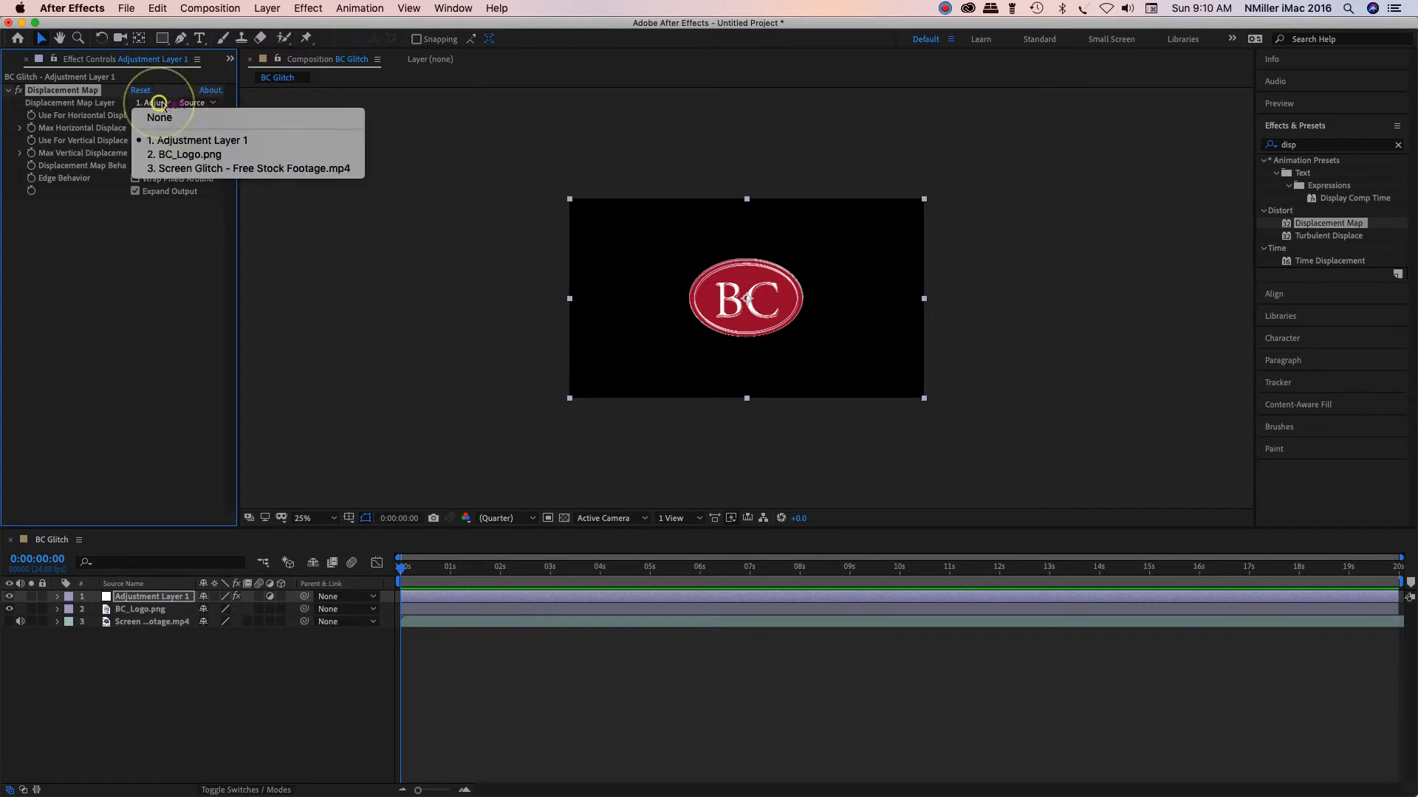
click(197, 169)
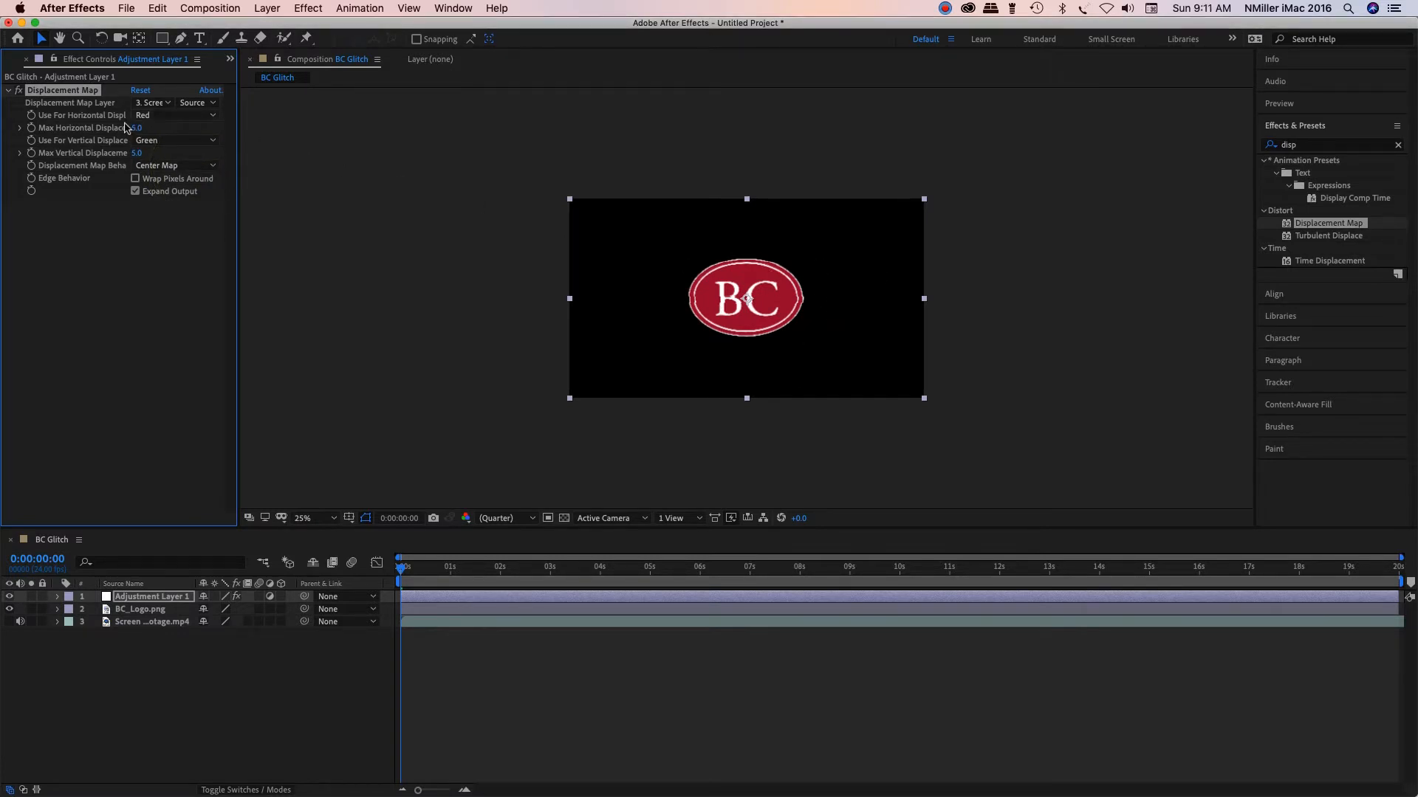
Raise the effect's Max Horizontal Displacement to 14 and preview the glitch animation
drag(139, 133, 144, 131)
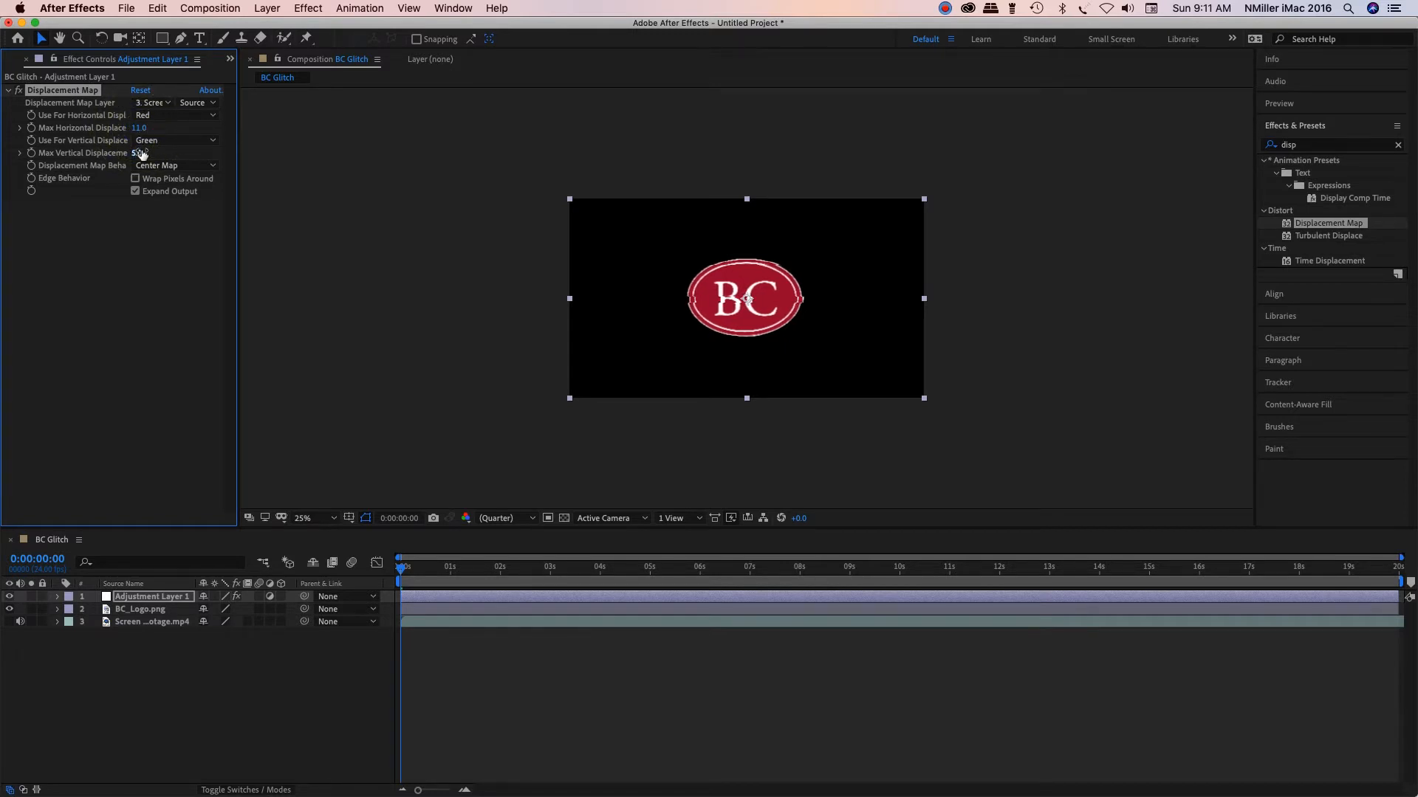
drag(139, 132, 144, 132)
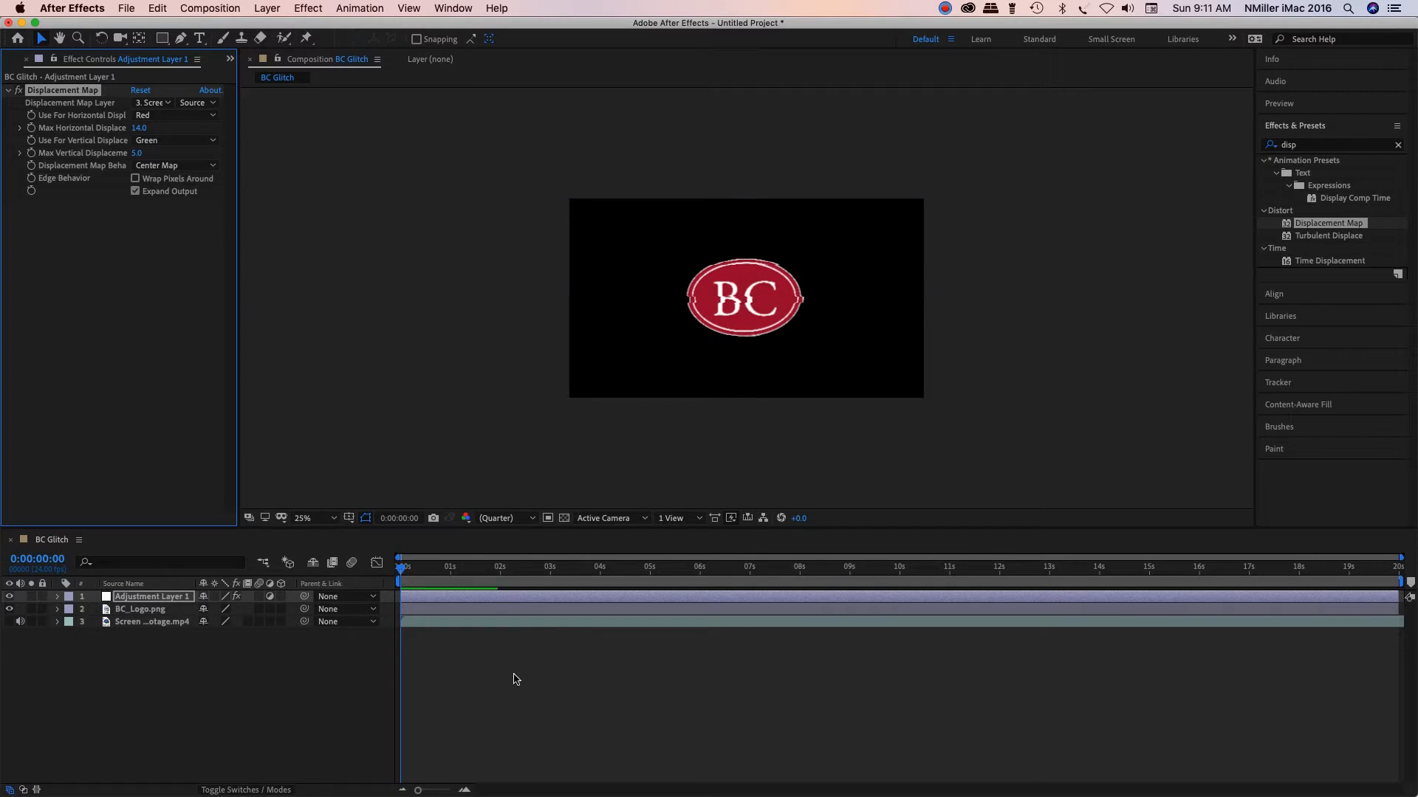
key(Page_Up)
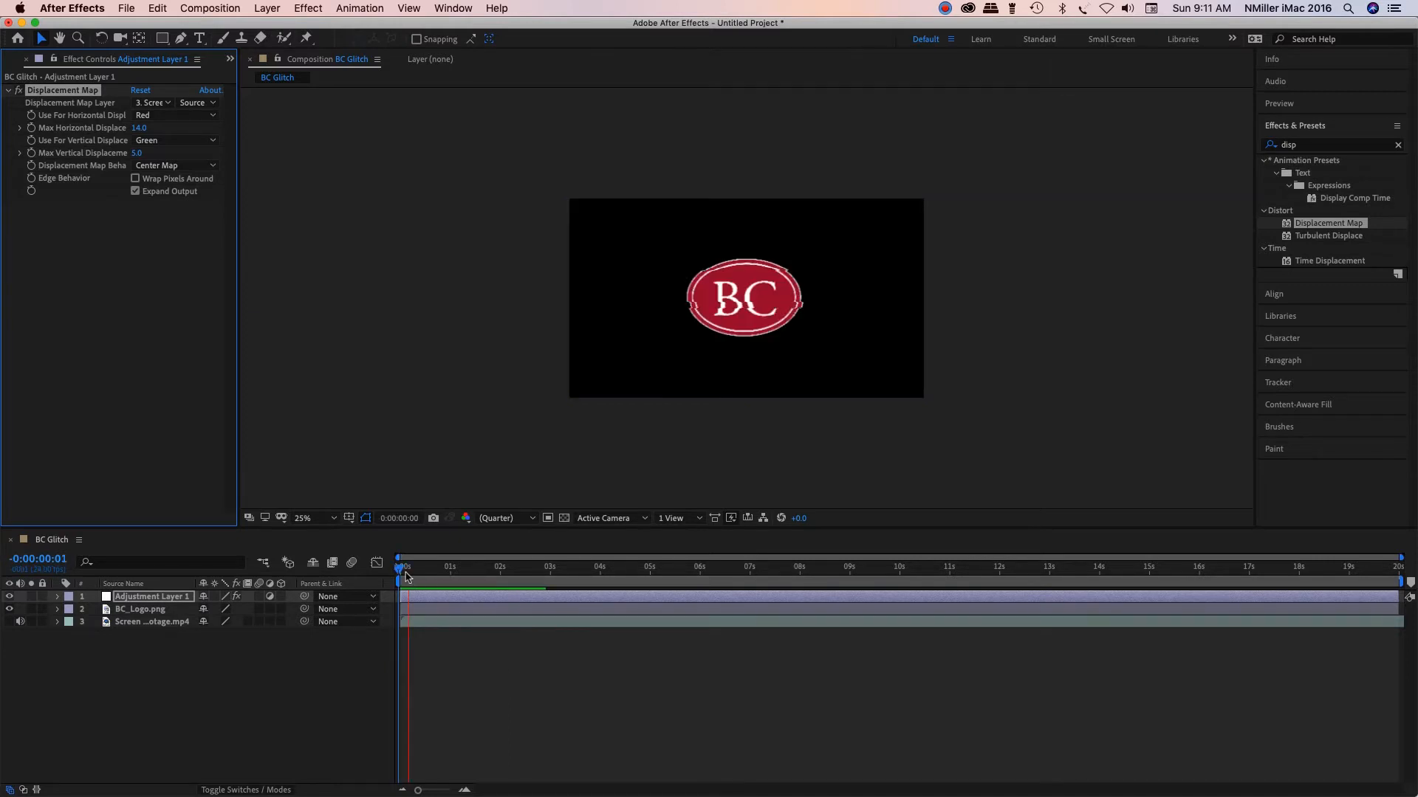
key(space)
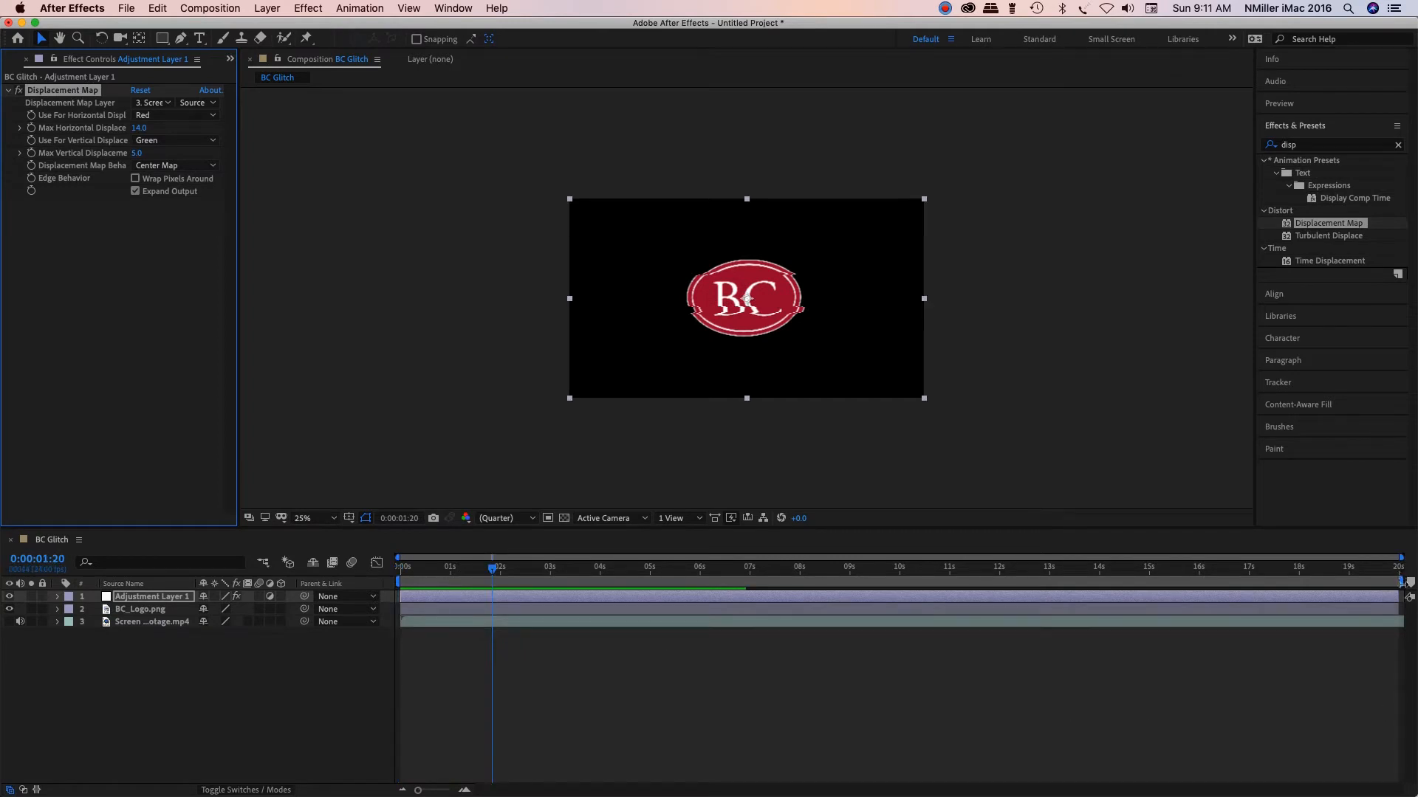
Shorten the composition's work area to end at 5 seconds and play the result
drag(1401, 582, 654, 580)
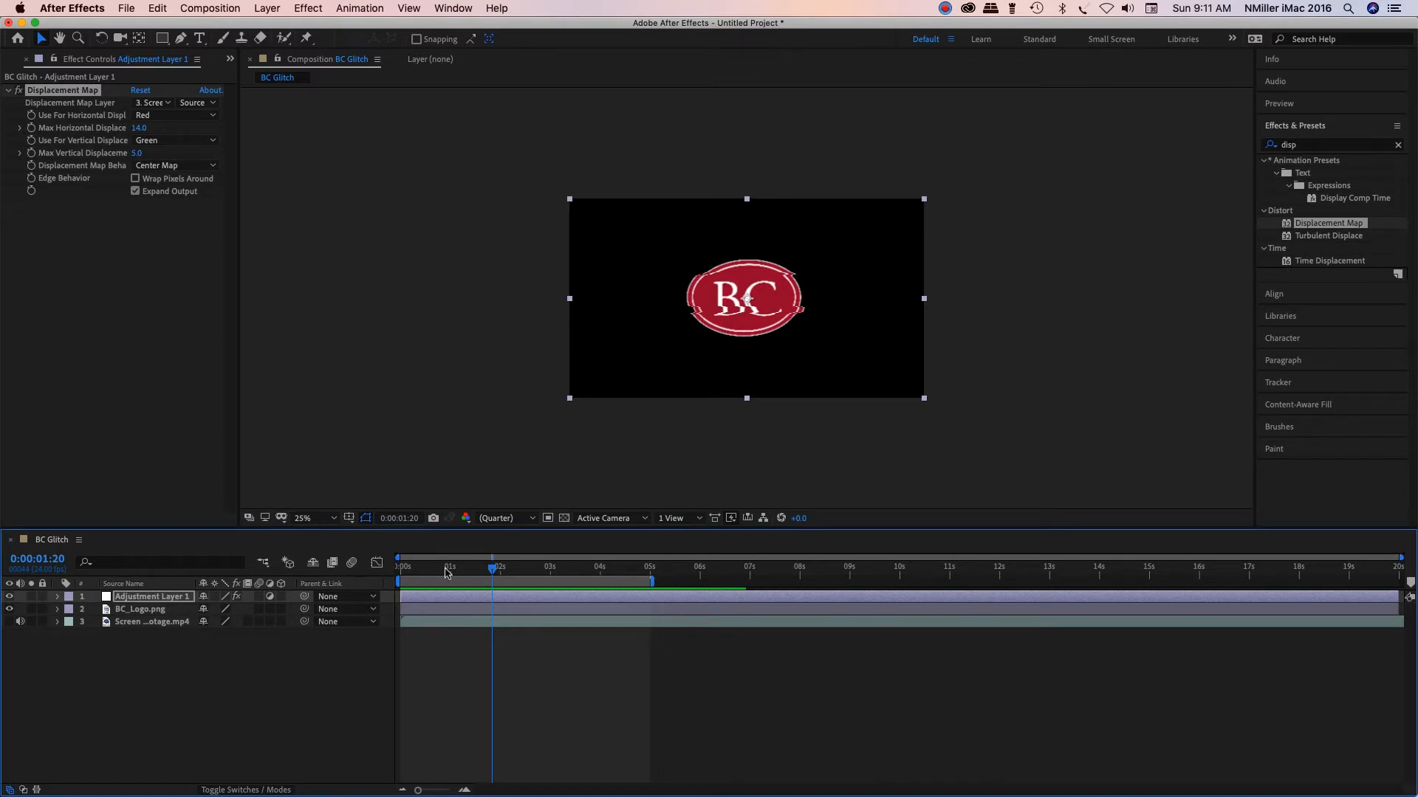
key(space)
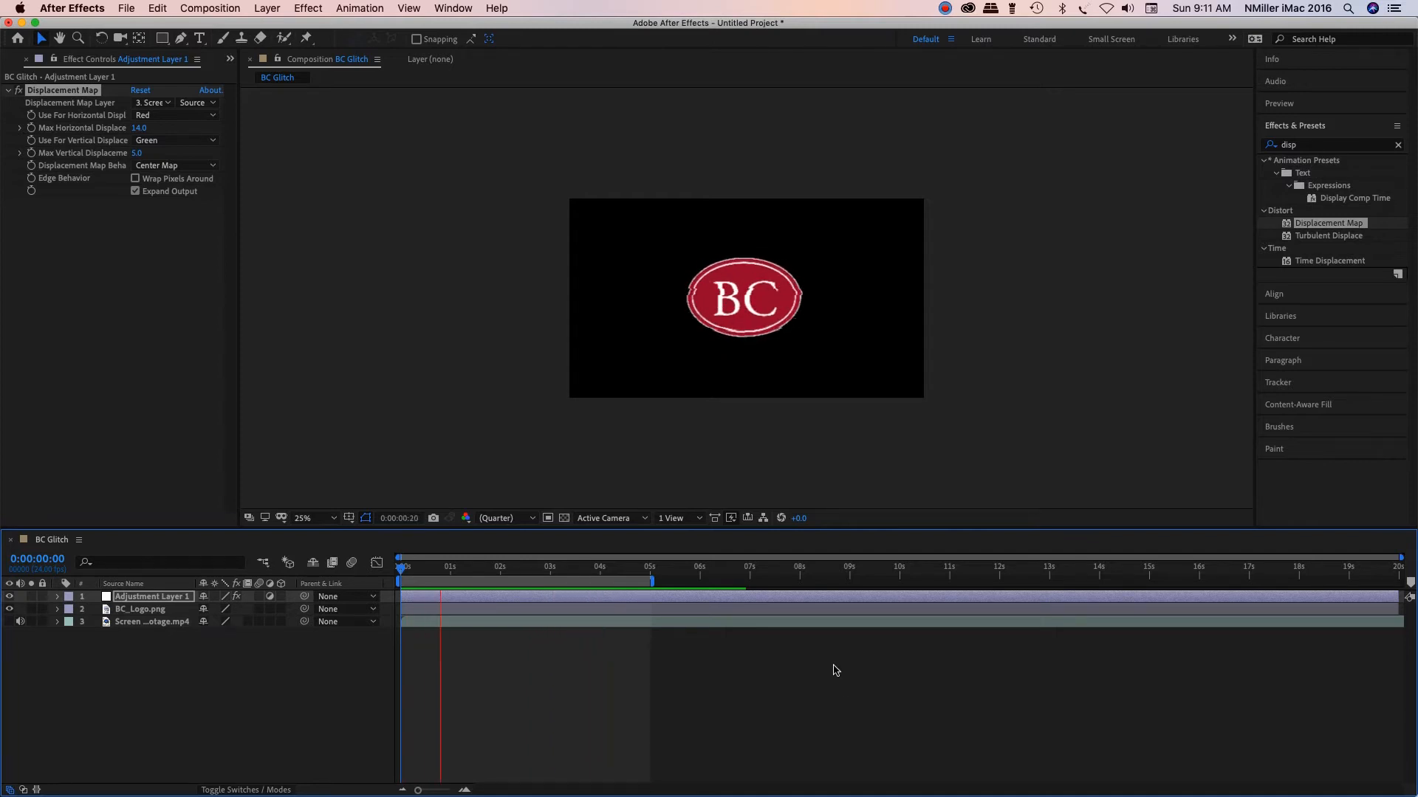
key(space)
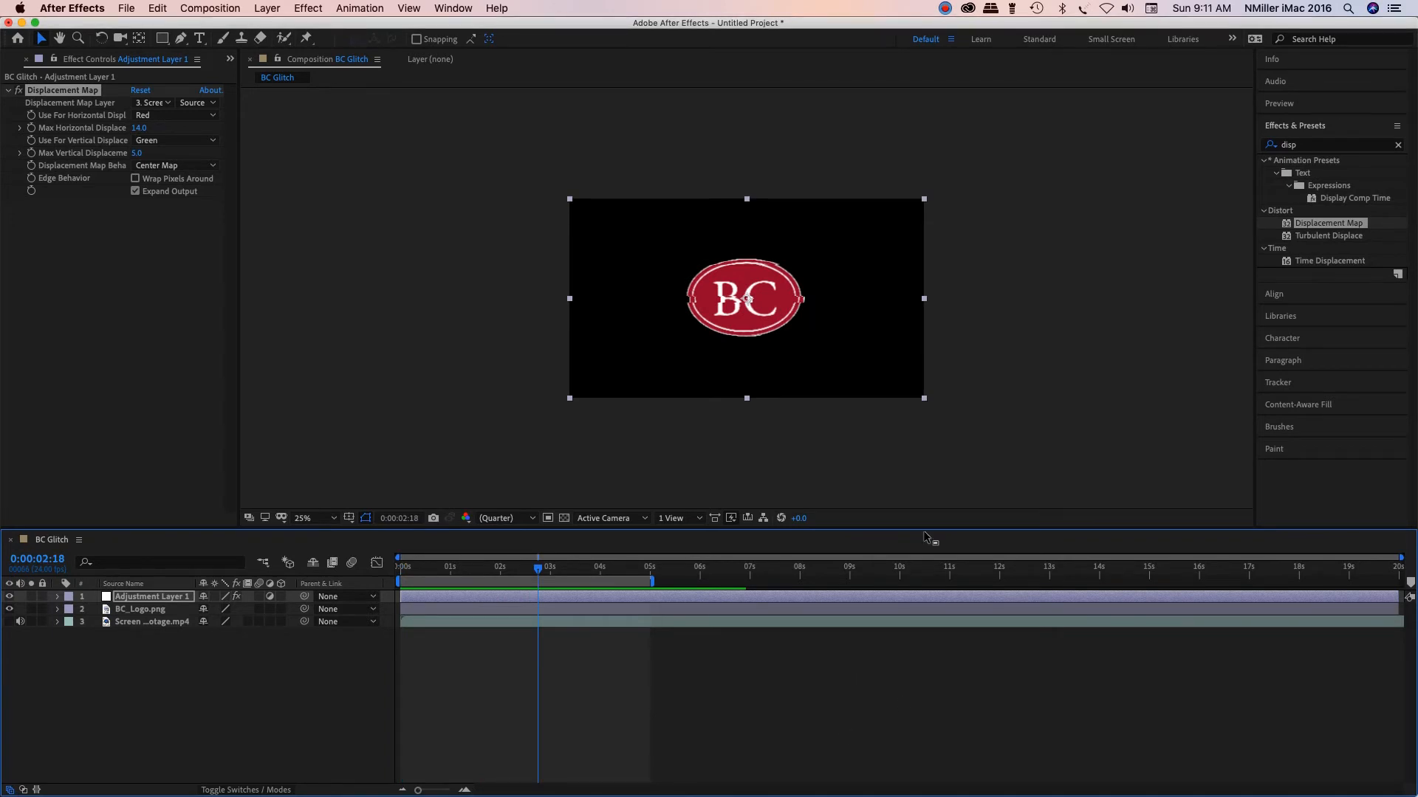
Add the BC Glitch composition to the Adobe Media Encoder queue
click(126, 8)
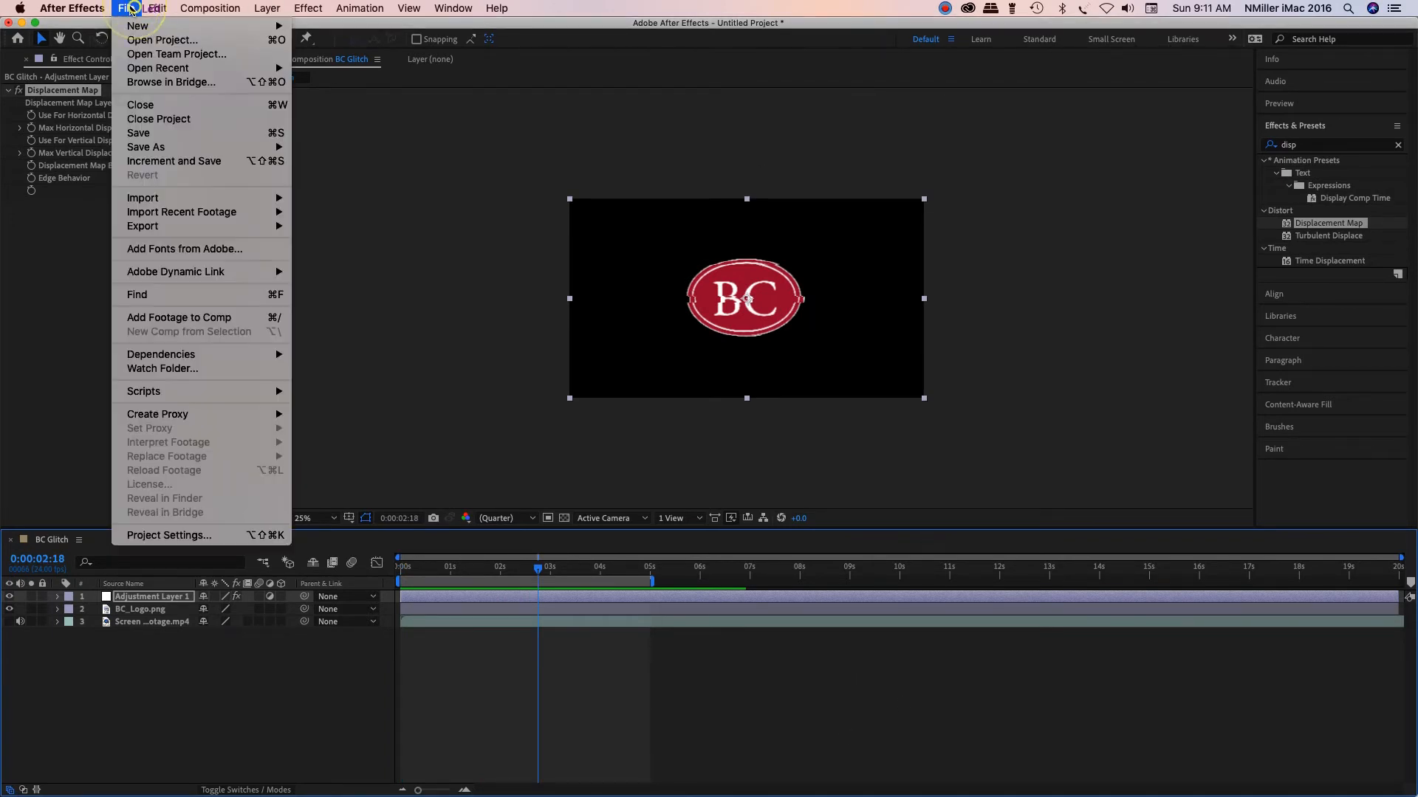
mouse_move(170, 233)
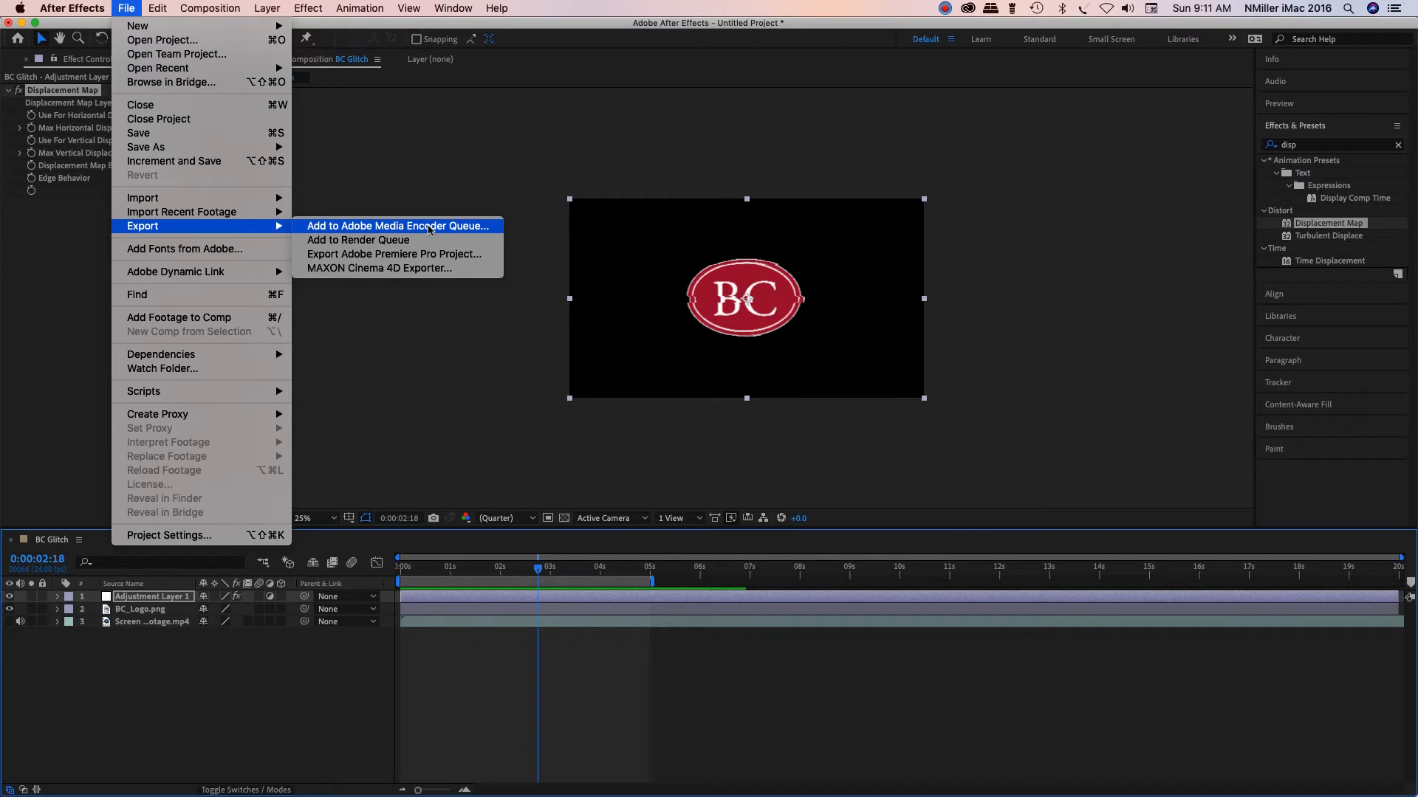
click(429, 229)
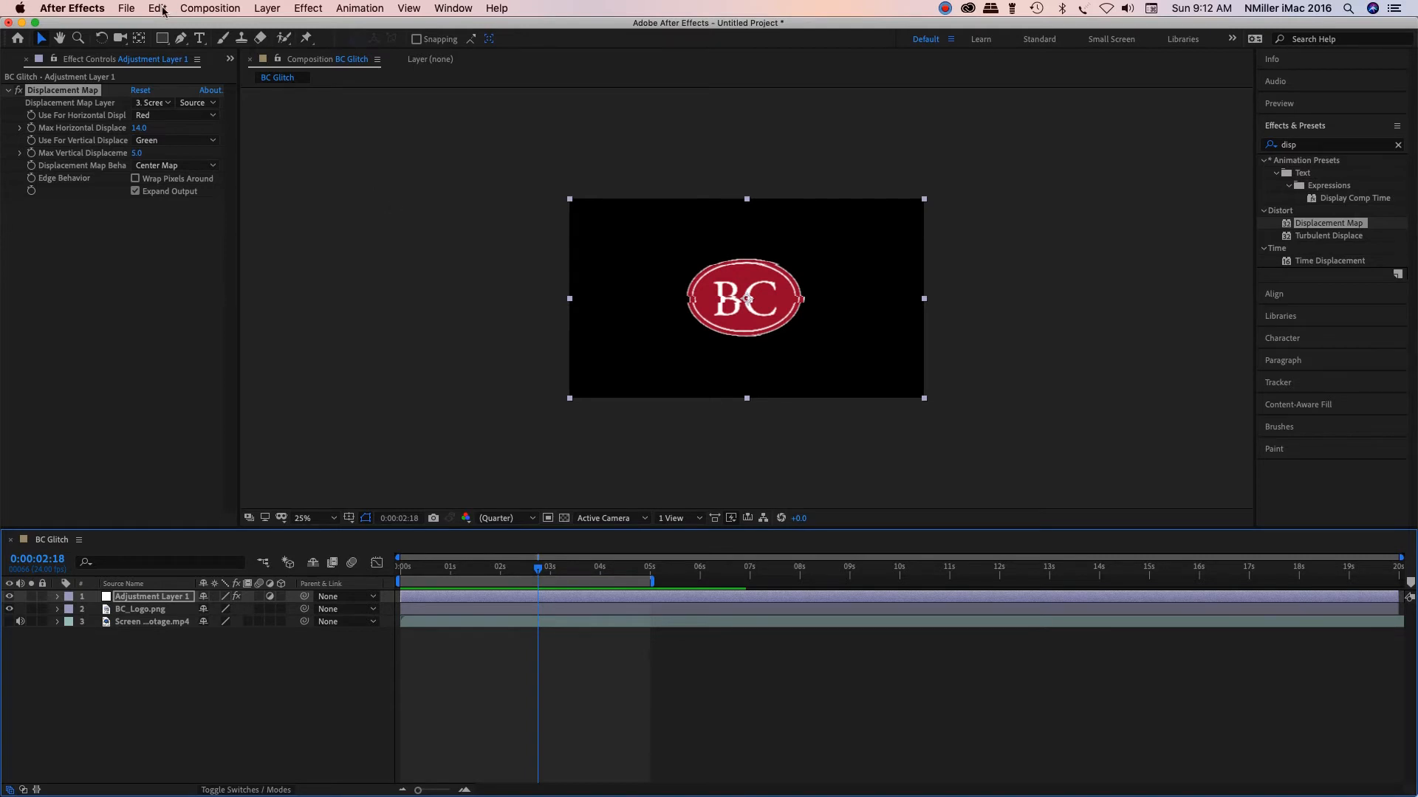
click(123, 8)
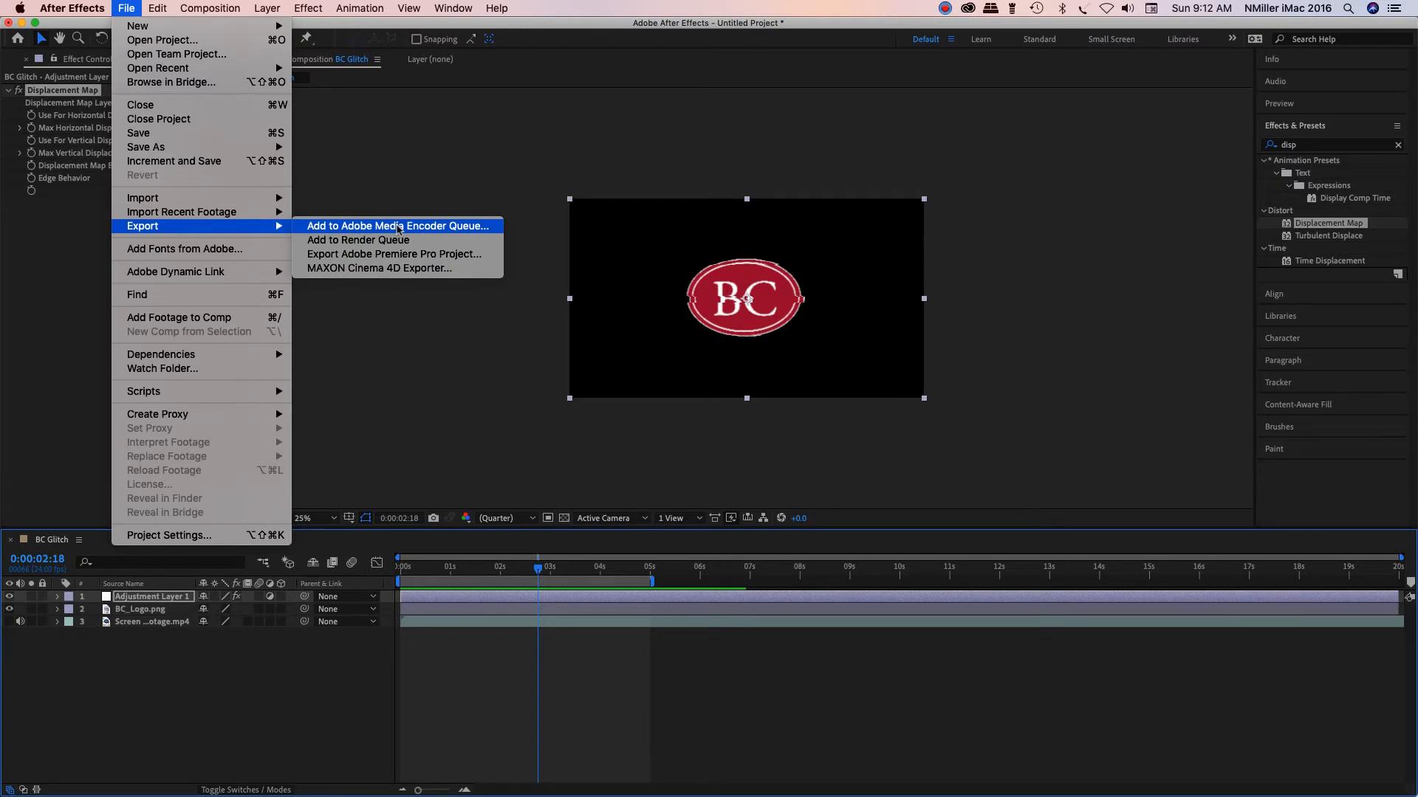
click(458, 164)
click(21, 23)
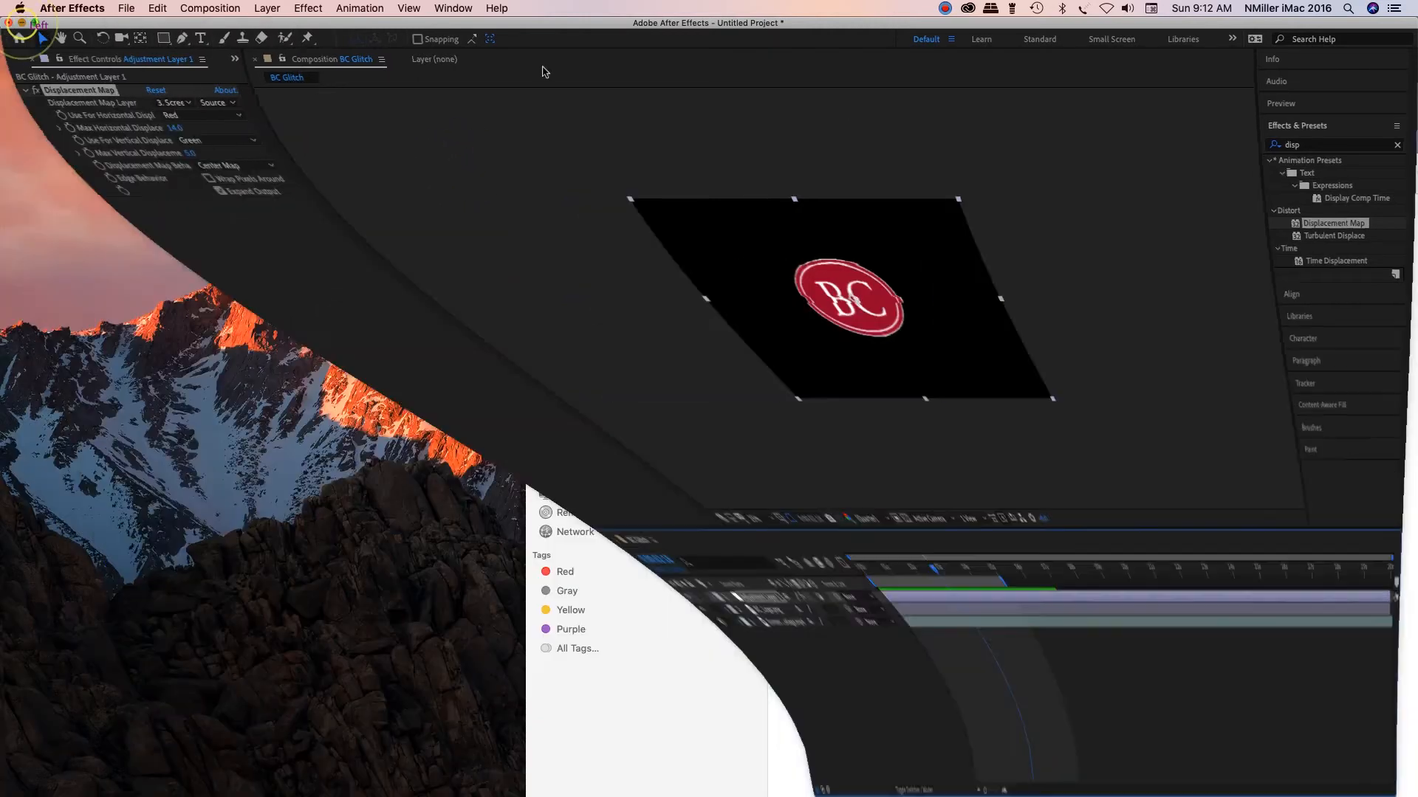
click(1097, 162)
drag(777, 159, 126, 53)
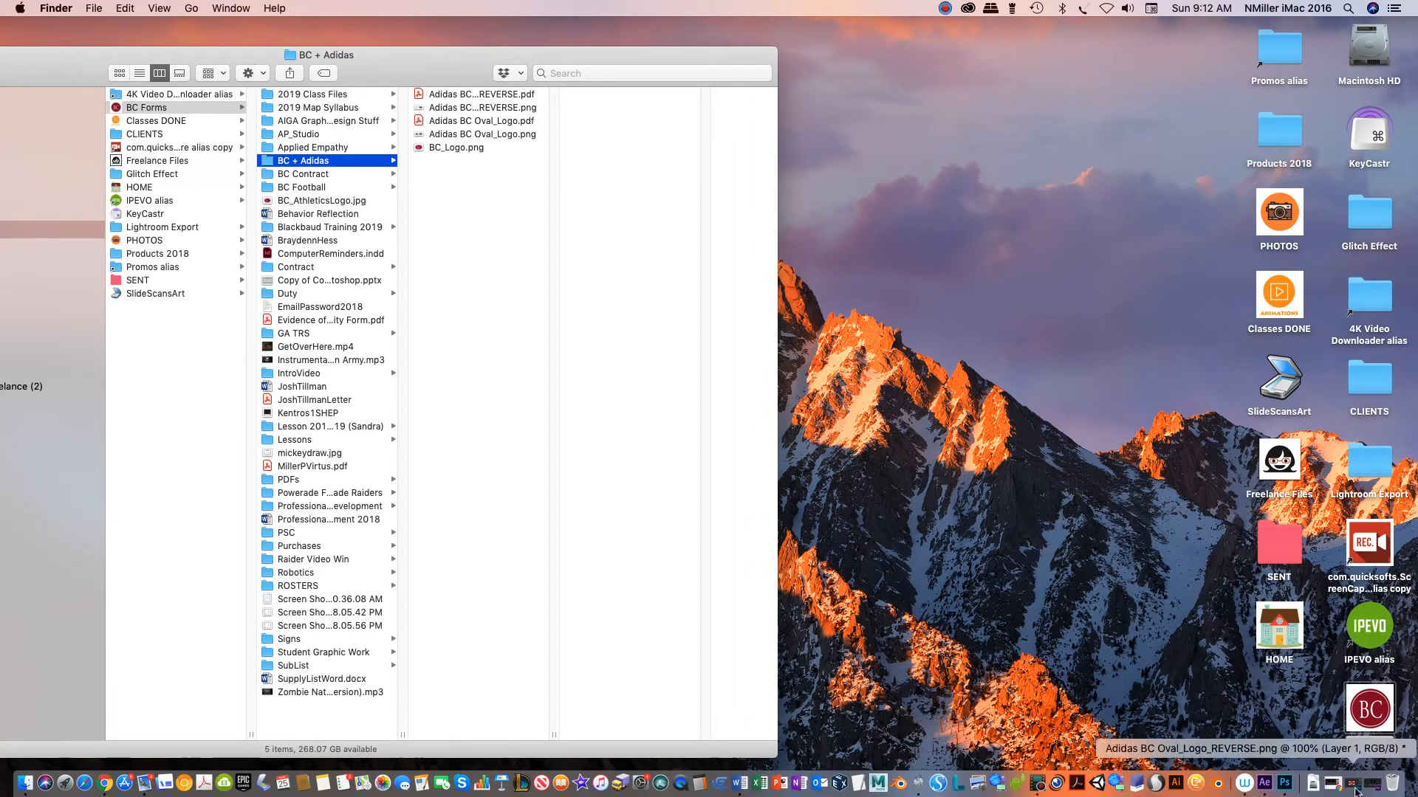
click(944, 8)
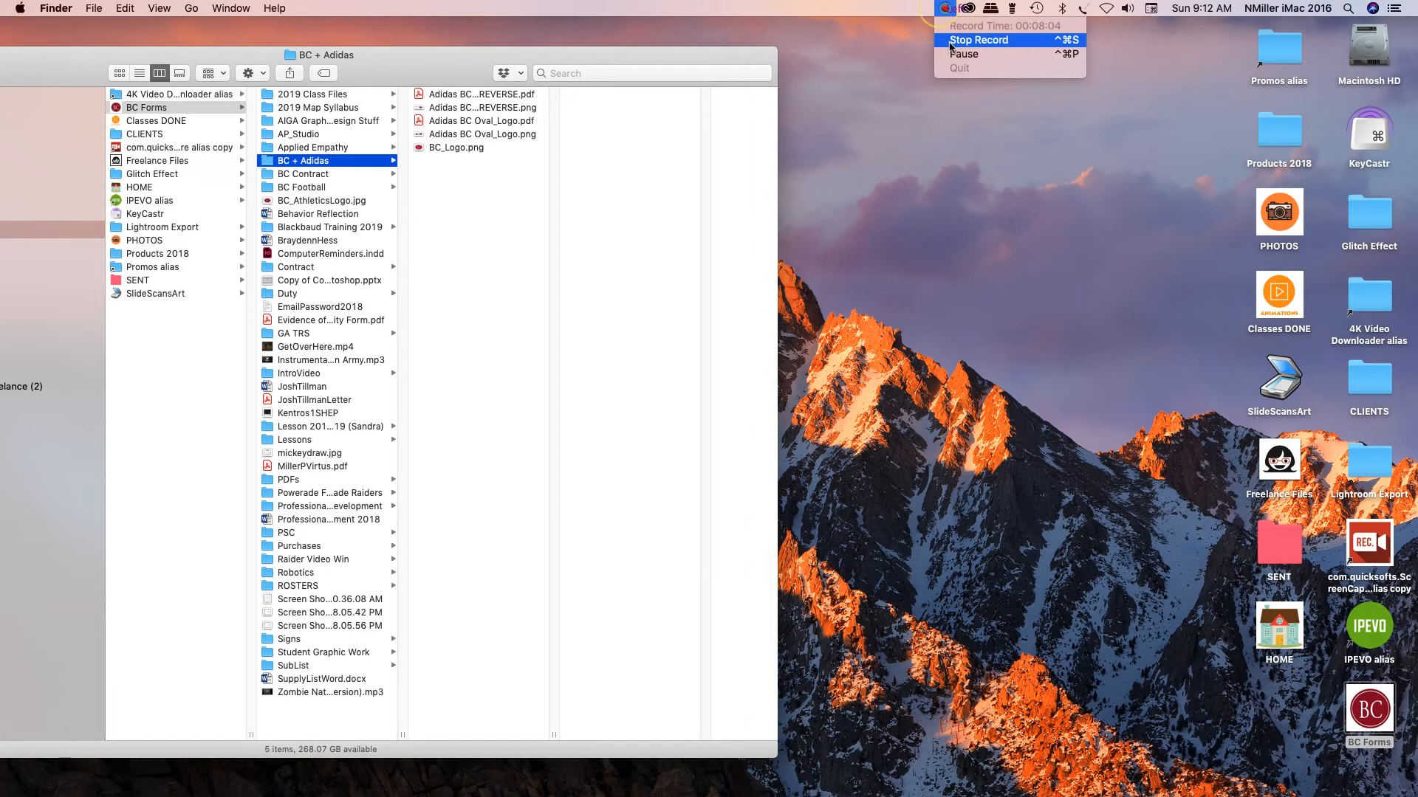
click(953, 53)
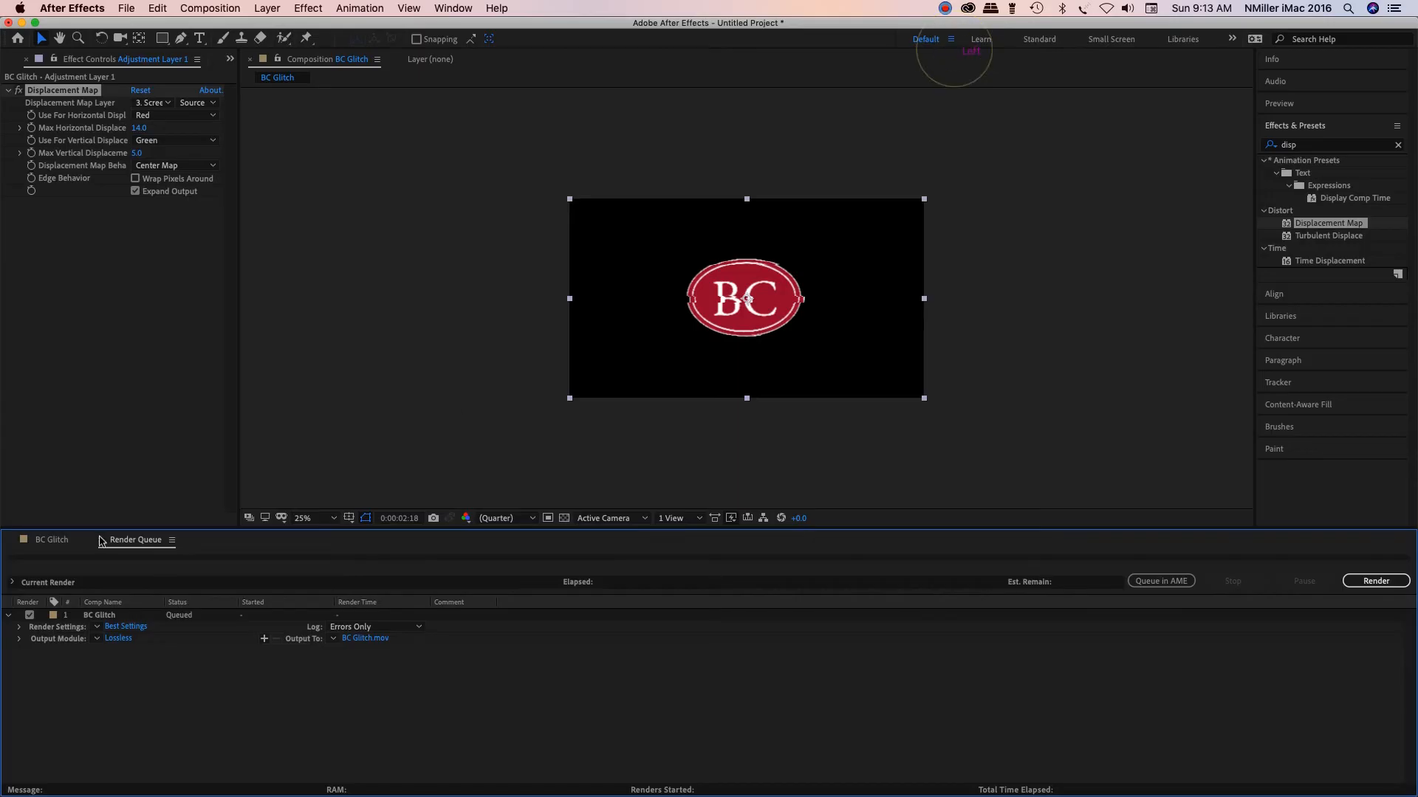
Add the BC Glitch composition to the Render Queue and exclude the duplicate second entry from rendering
click(63, 539)
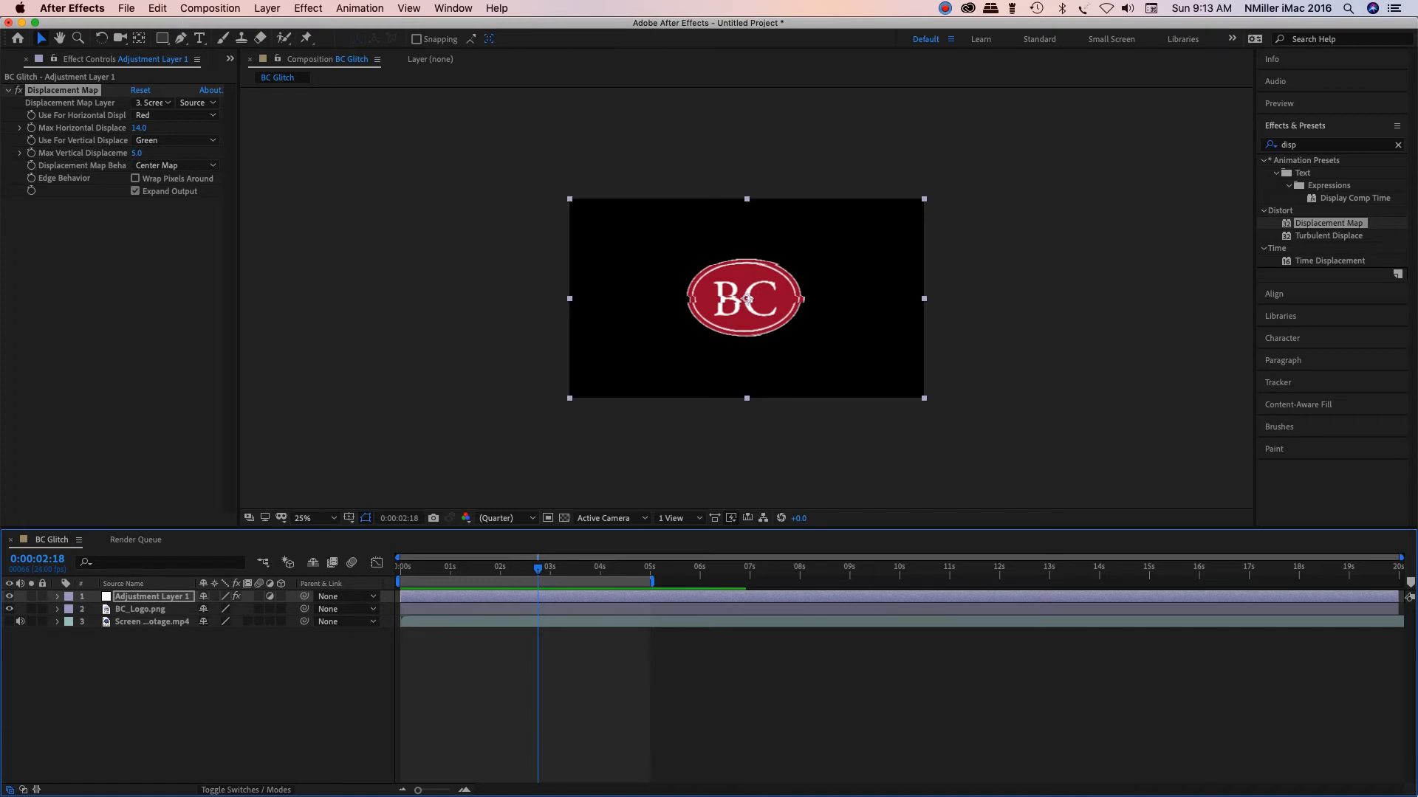
mouse_move(1391, 789)
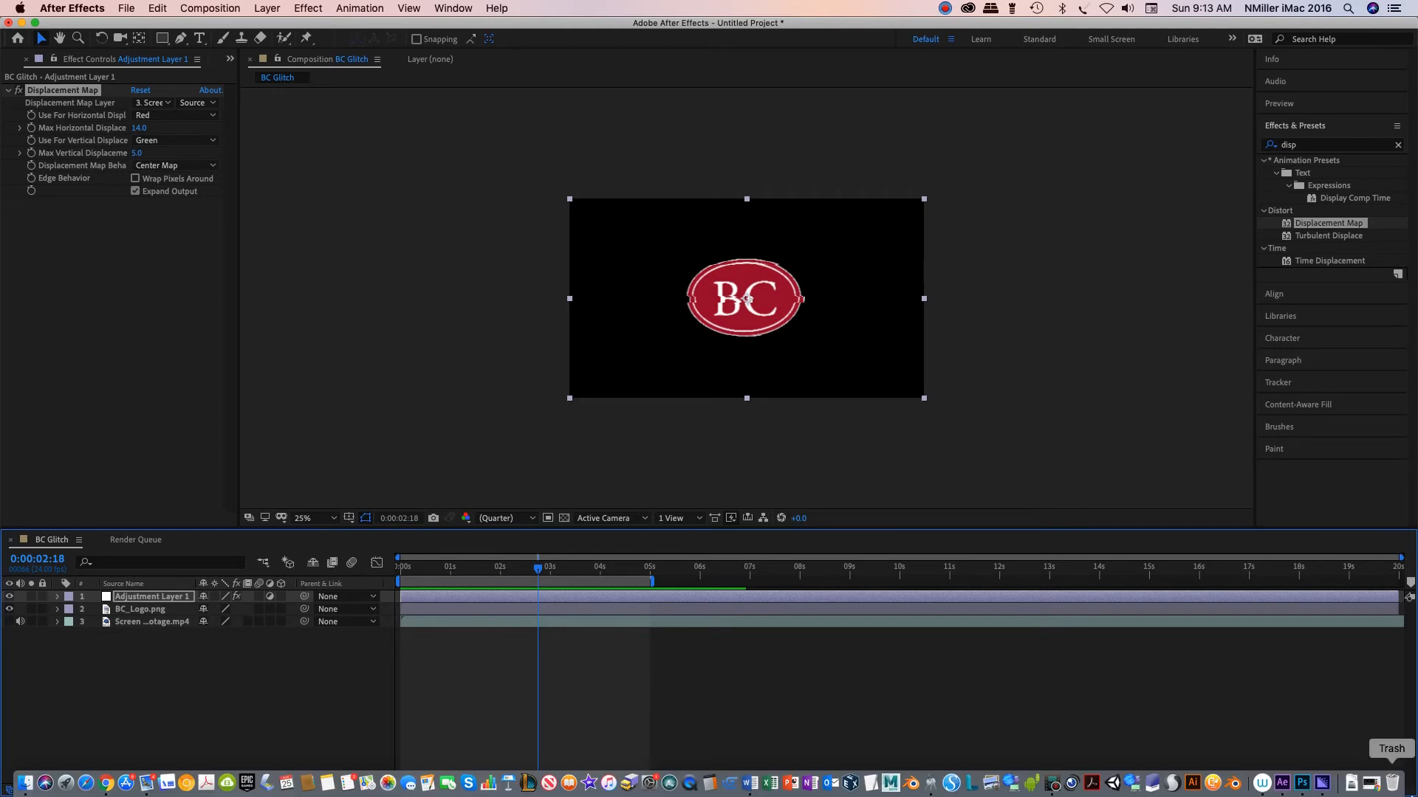
click(1323, 785)
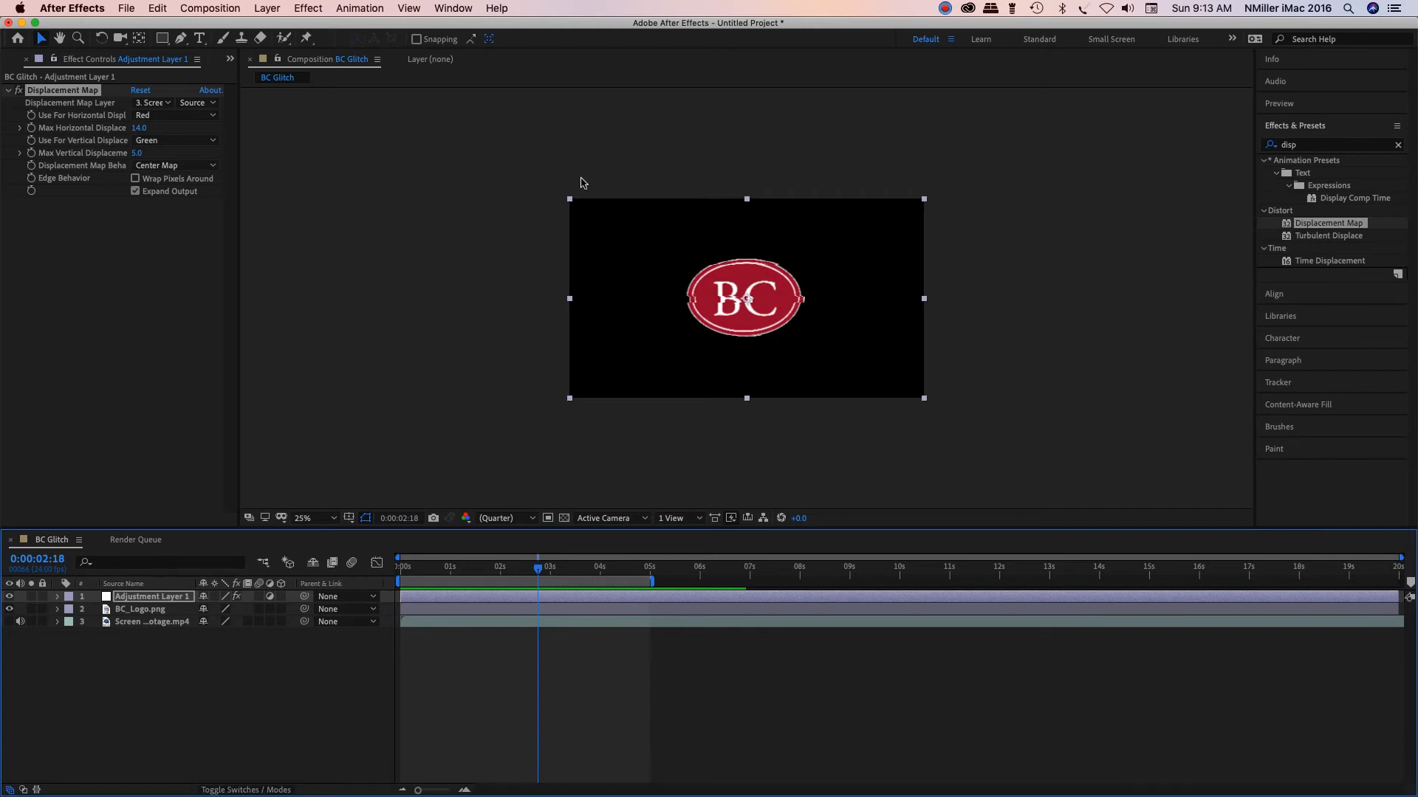
click(126, 7)
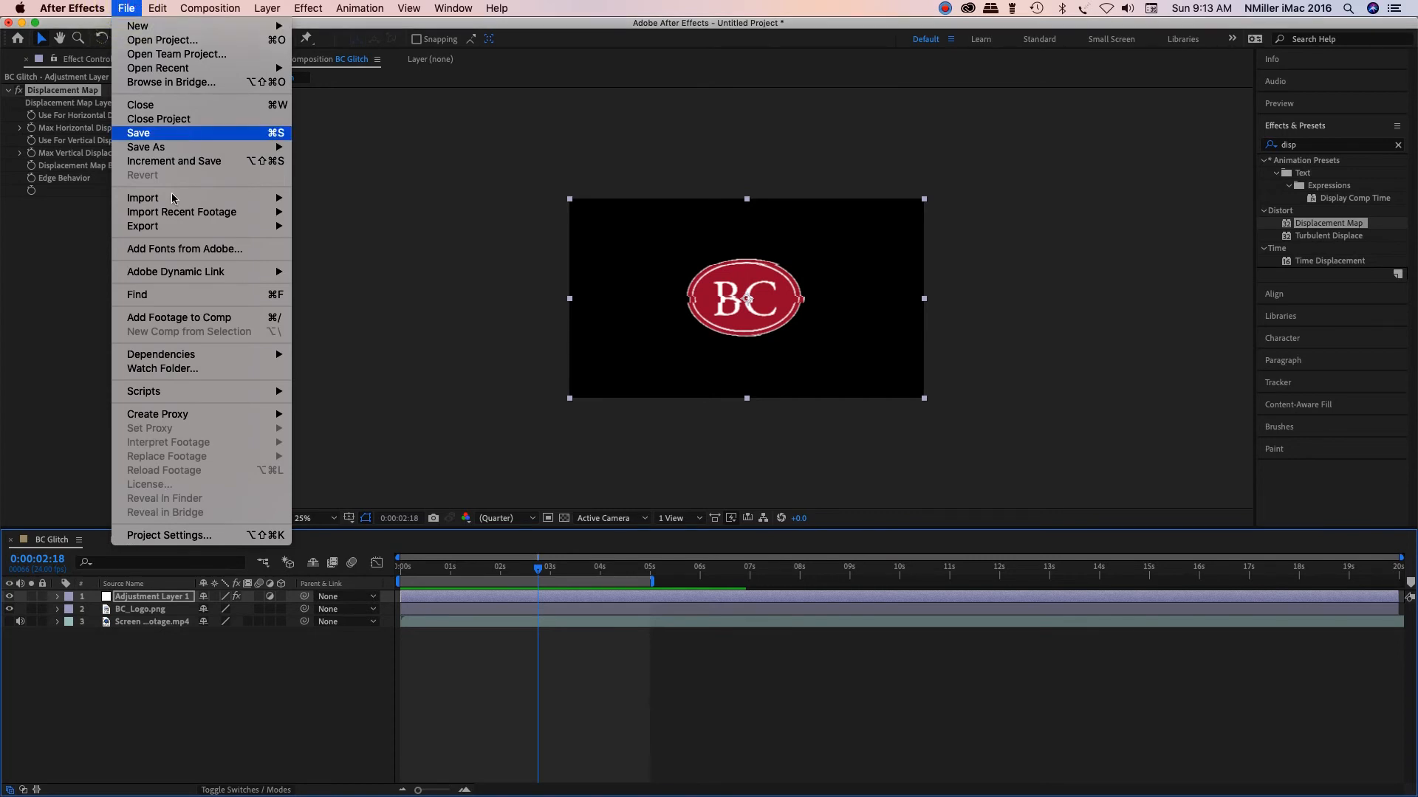
mouse_move(175, 228)
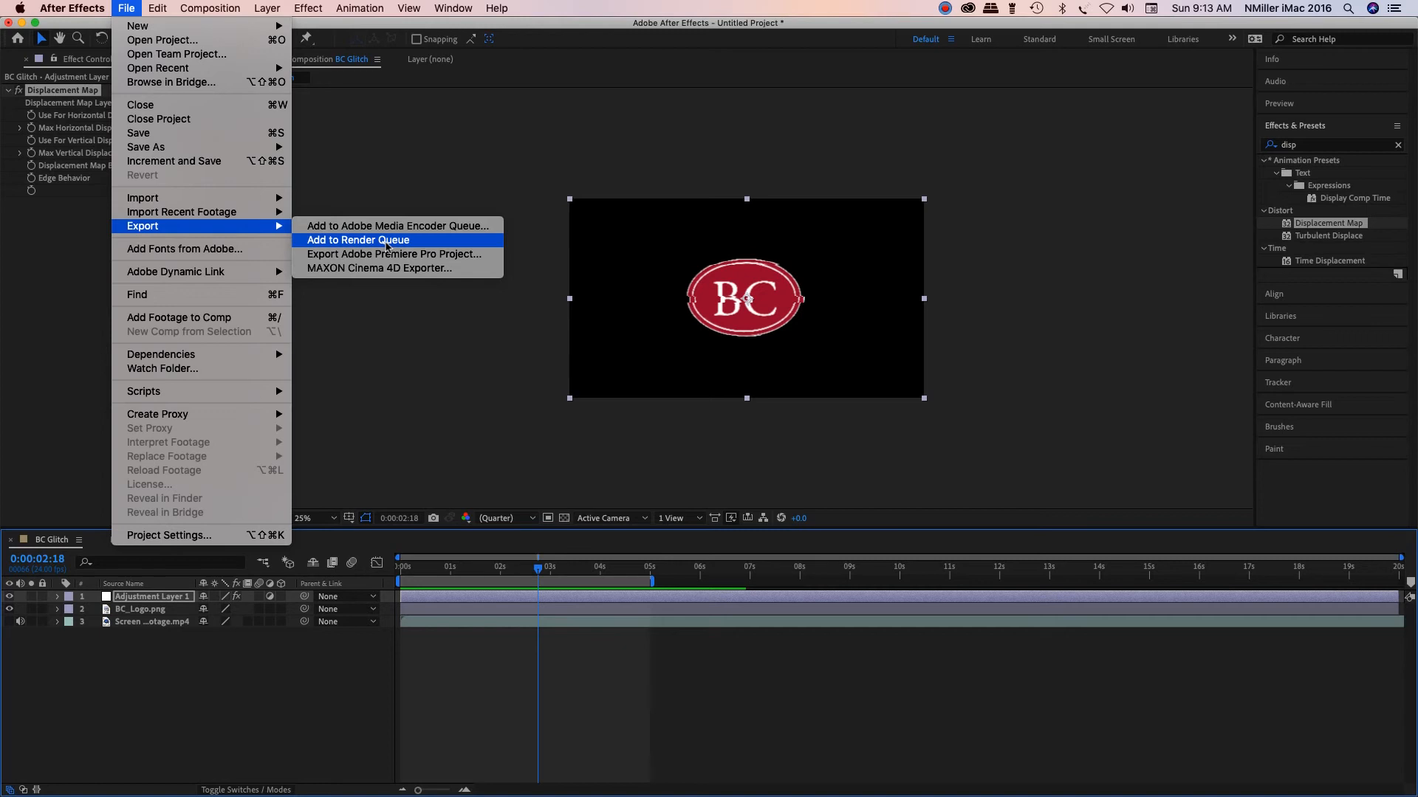
click(384, 241)
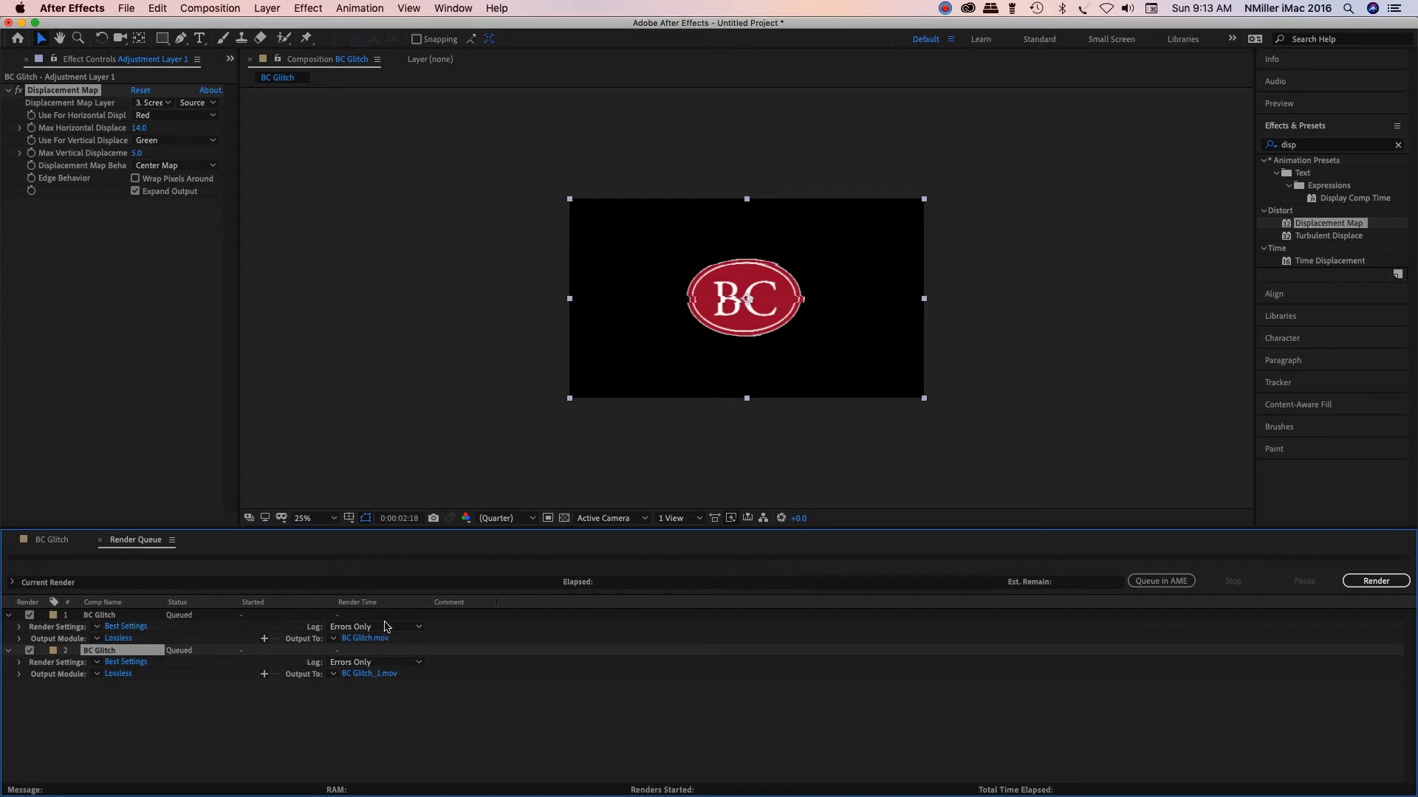
click(29, 651)
Set the first queue item's output to BC Glitch.mov on the Desktop in QuickTime format and render it
click(361, 638)
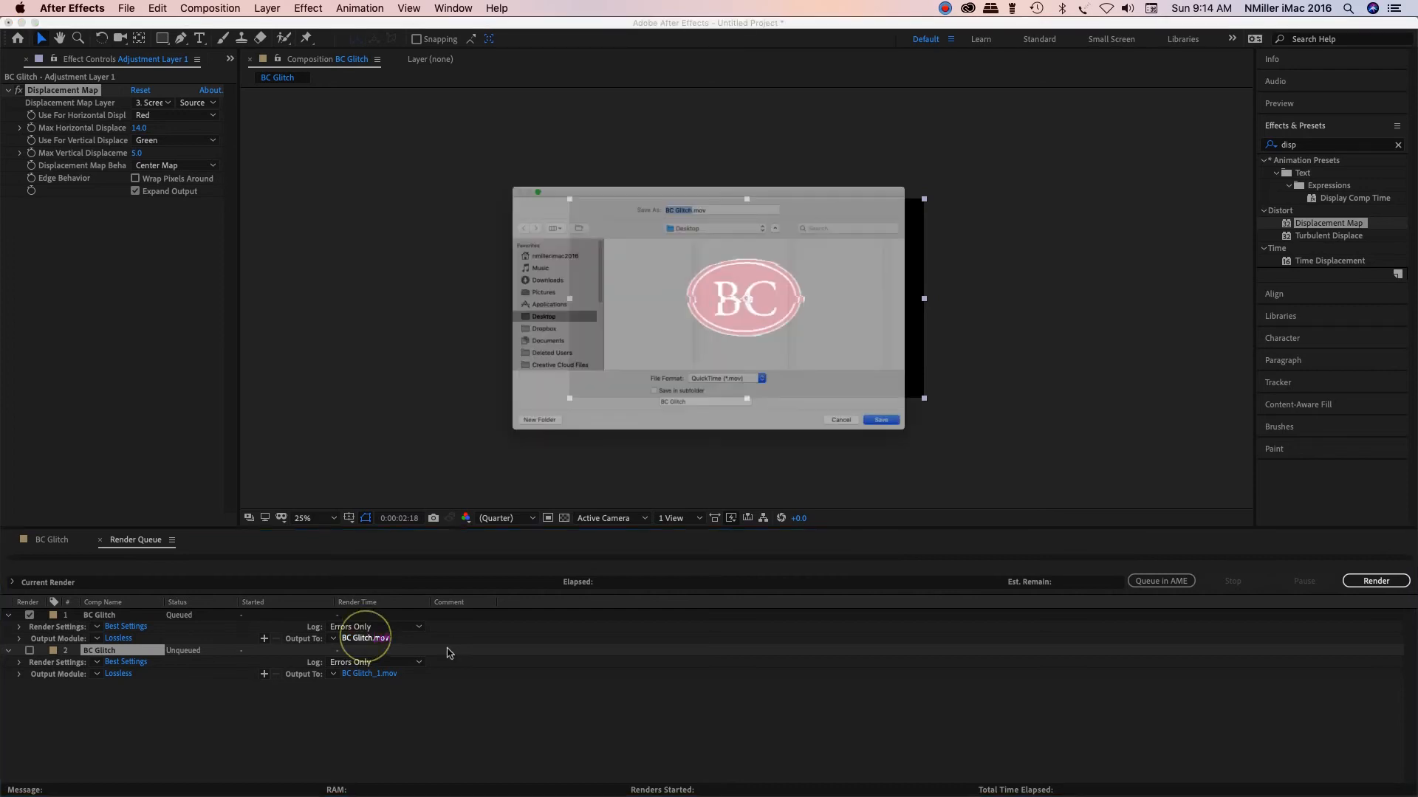
click(459, 322)
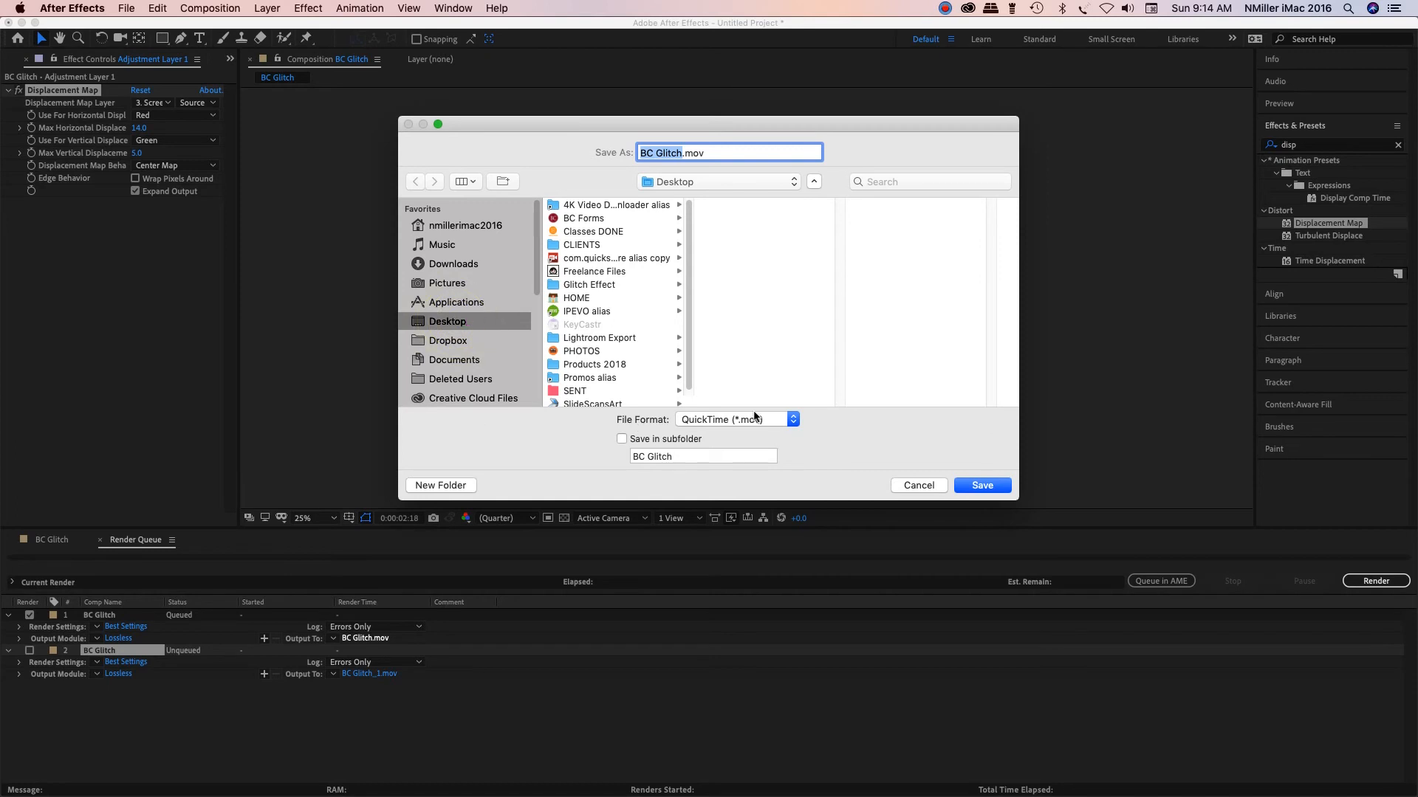
click(690, 459)
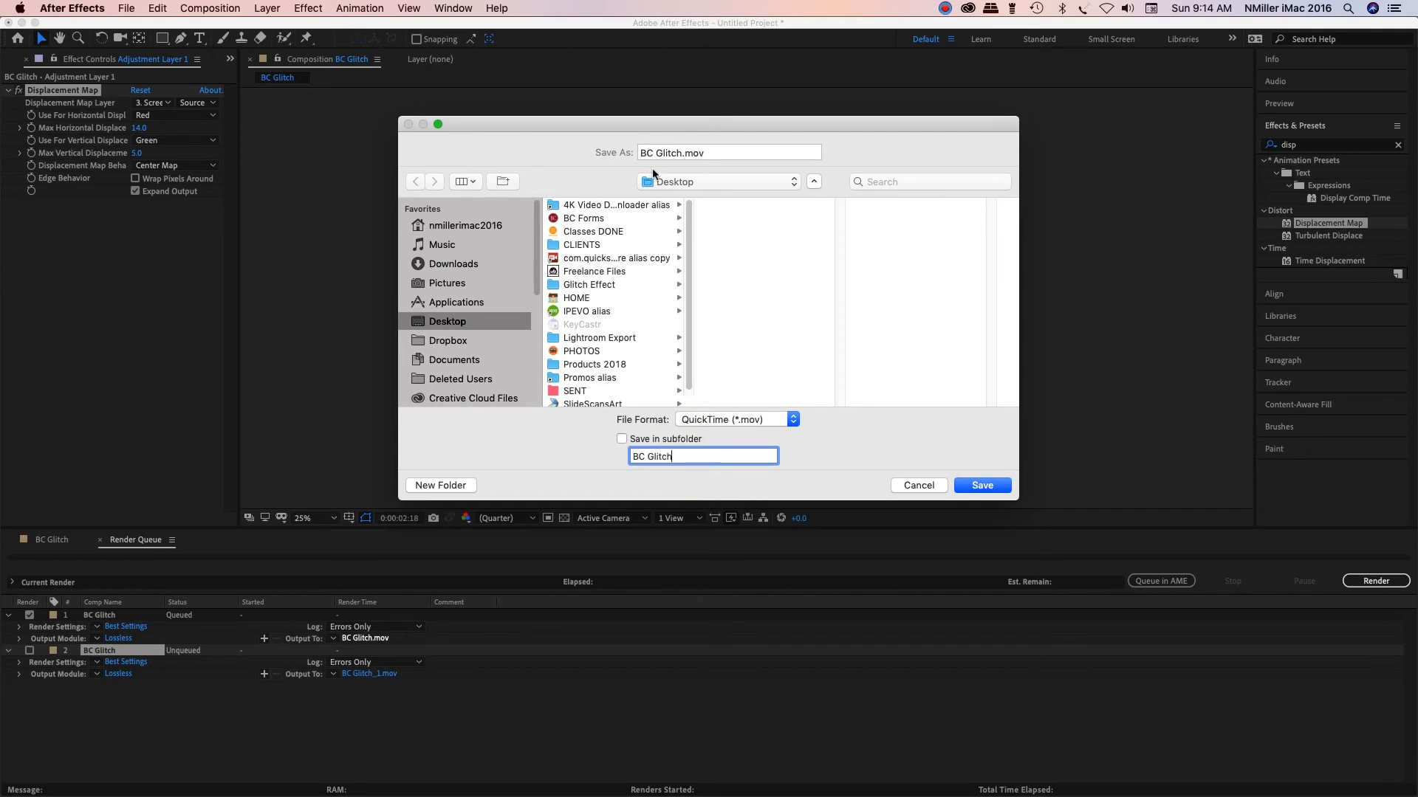
click(988, 489)
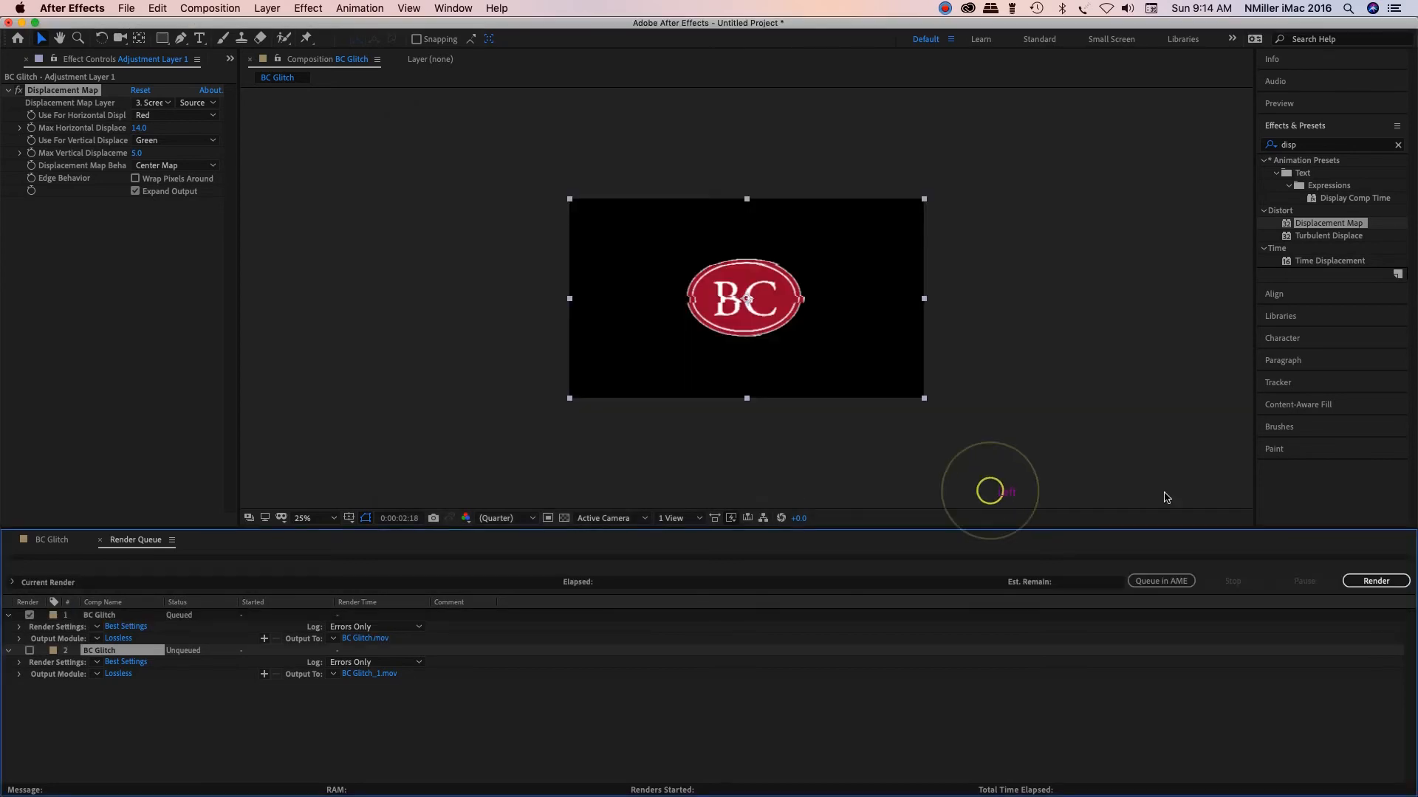
click(1391, 583)
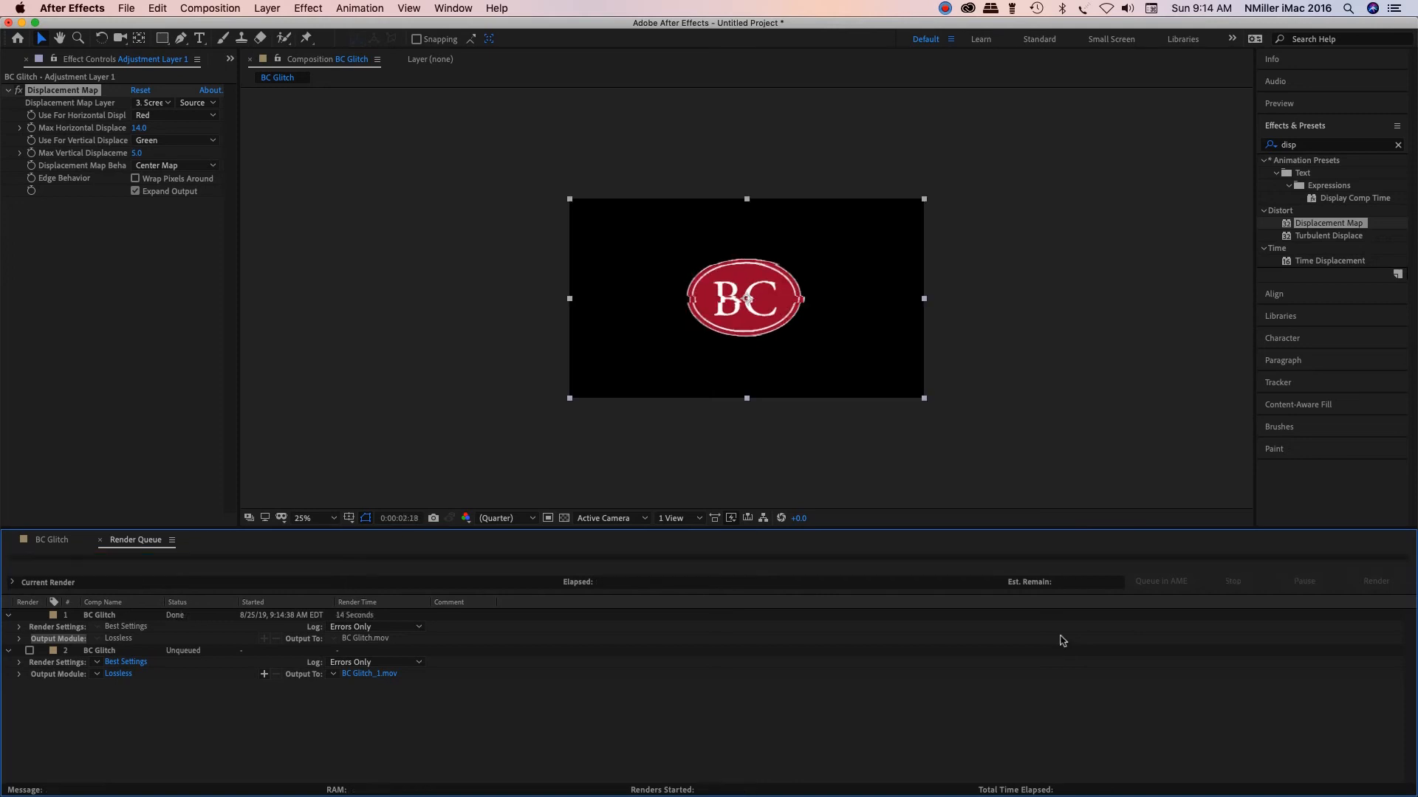
Clear the After Effects and Photoshop windows off the desktop and close the BC + Adidas Finder window
click(21, 23)
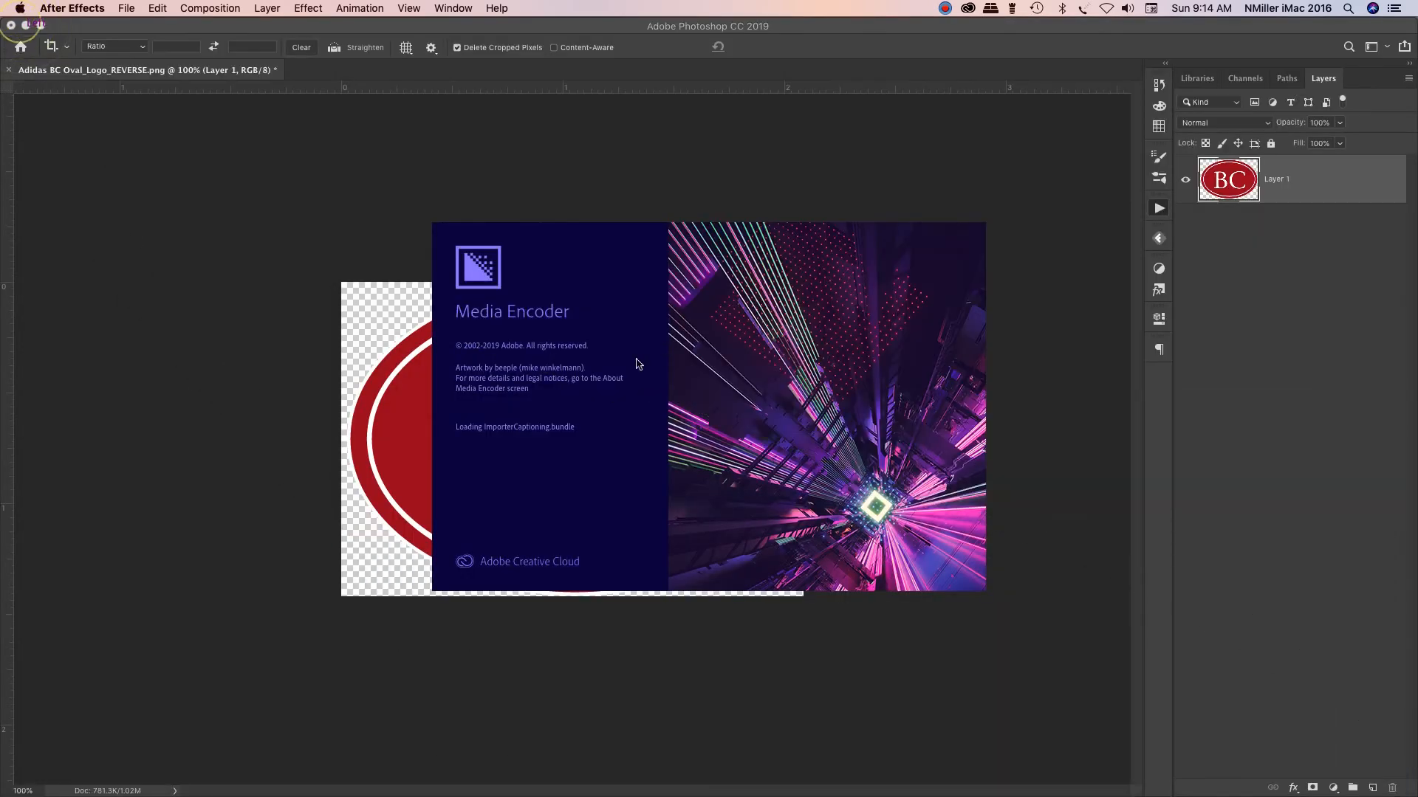
click(24, 26)
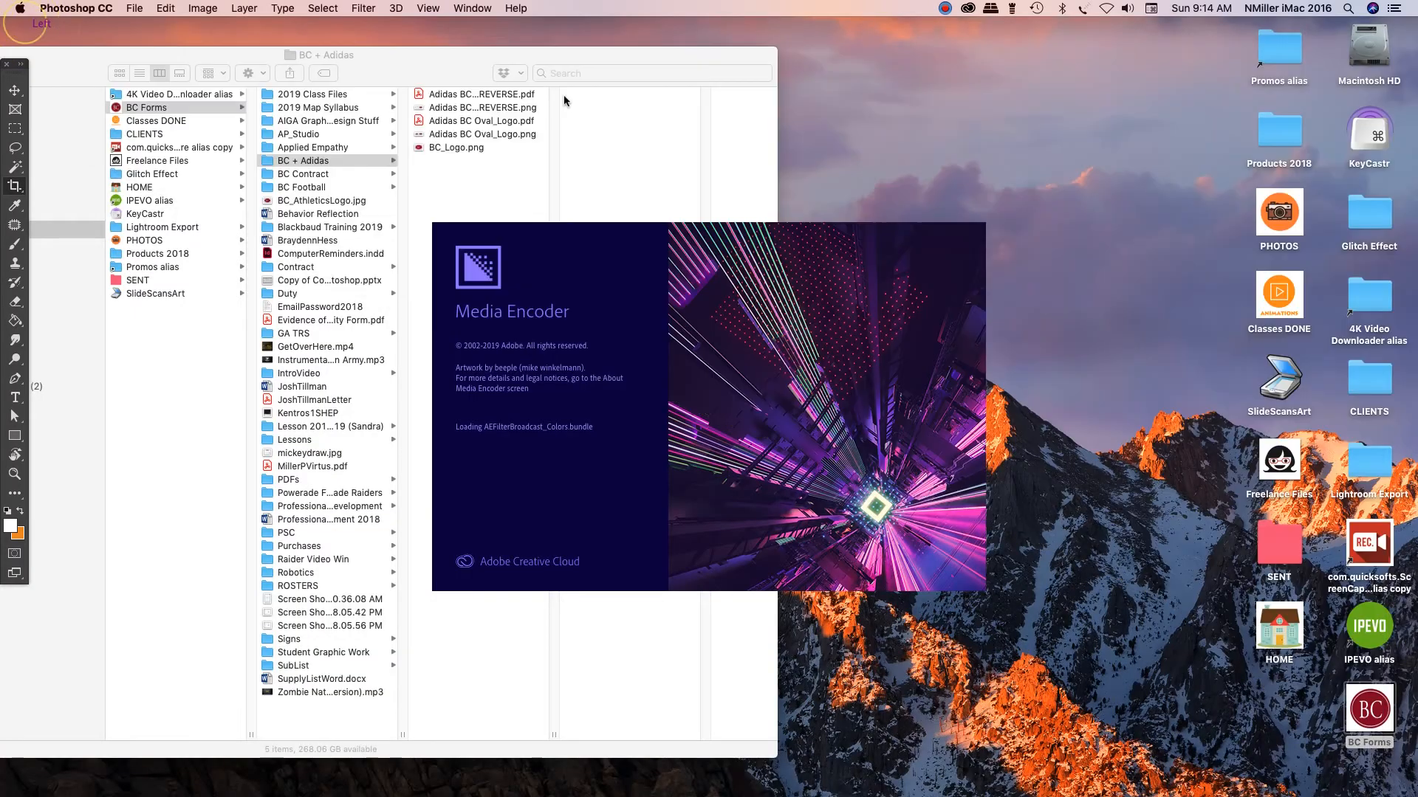
click(580, 52)
drag(12, 53, 327, 70)
click(281, 37)
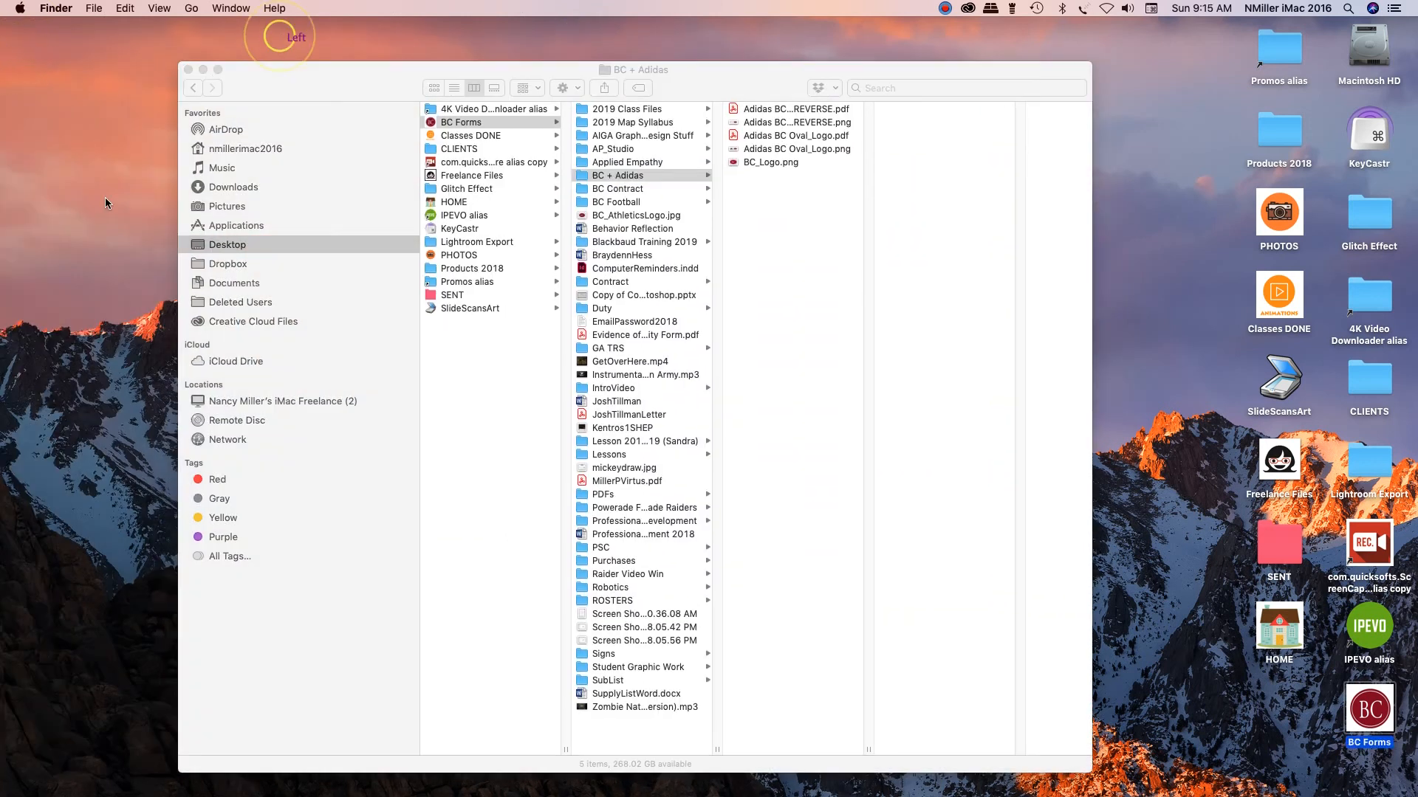
click(191, 70)
click(54, 211)
click(1098, 330)
click(947, 7)
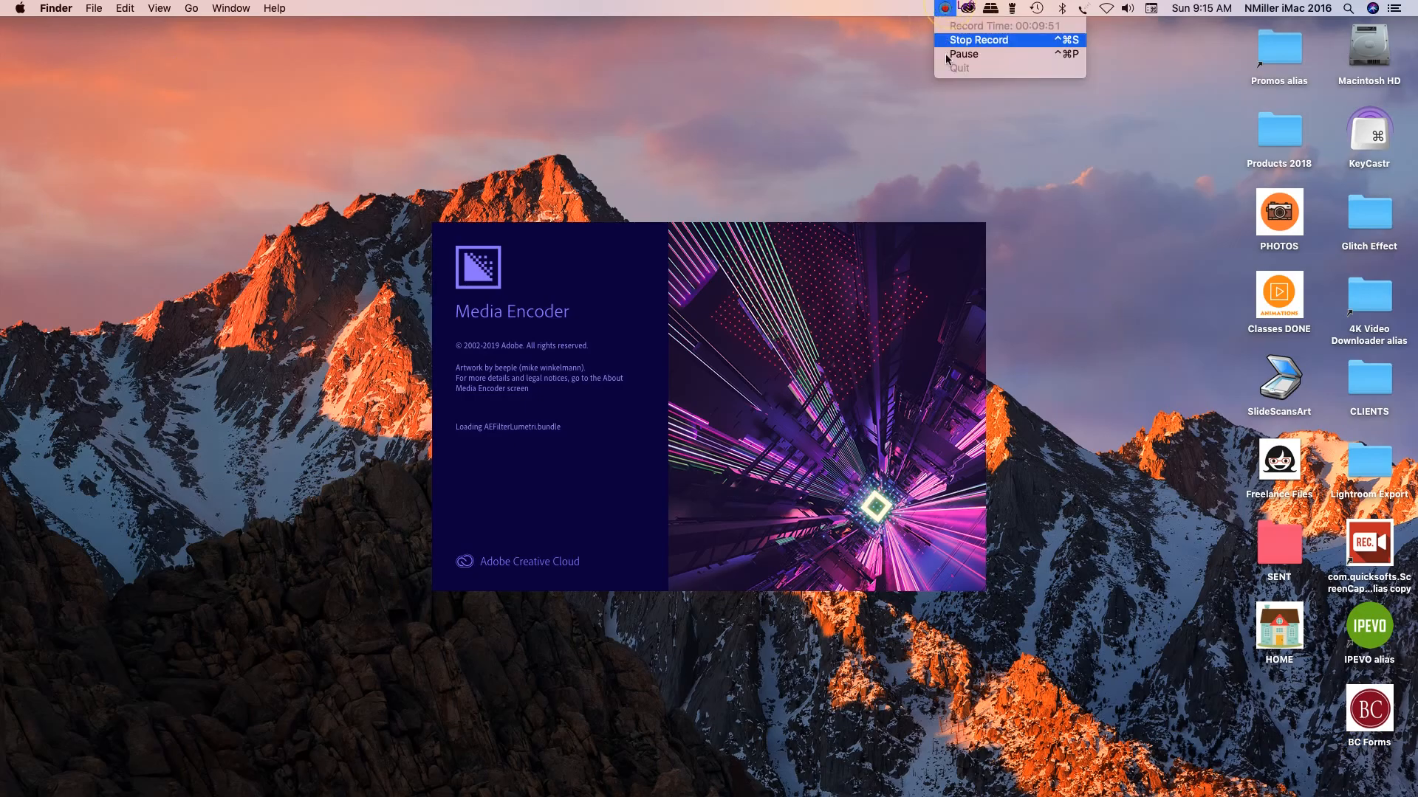
click(949, 49)
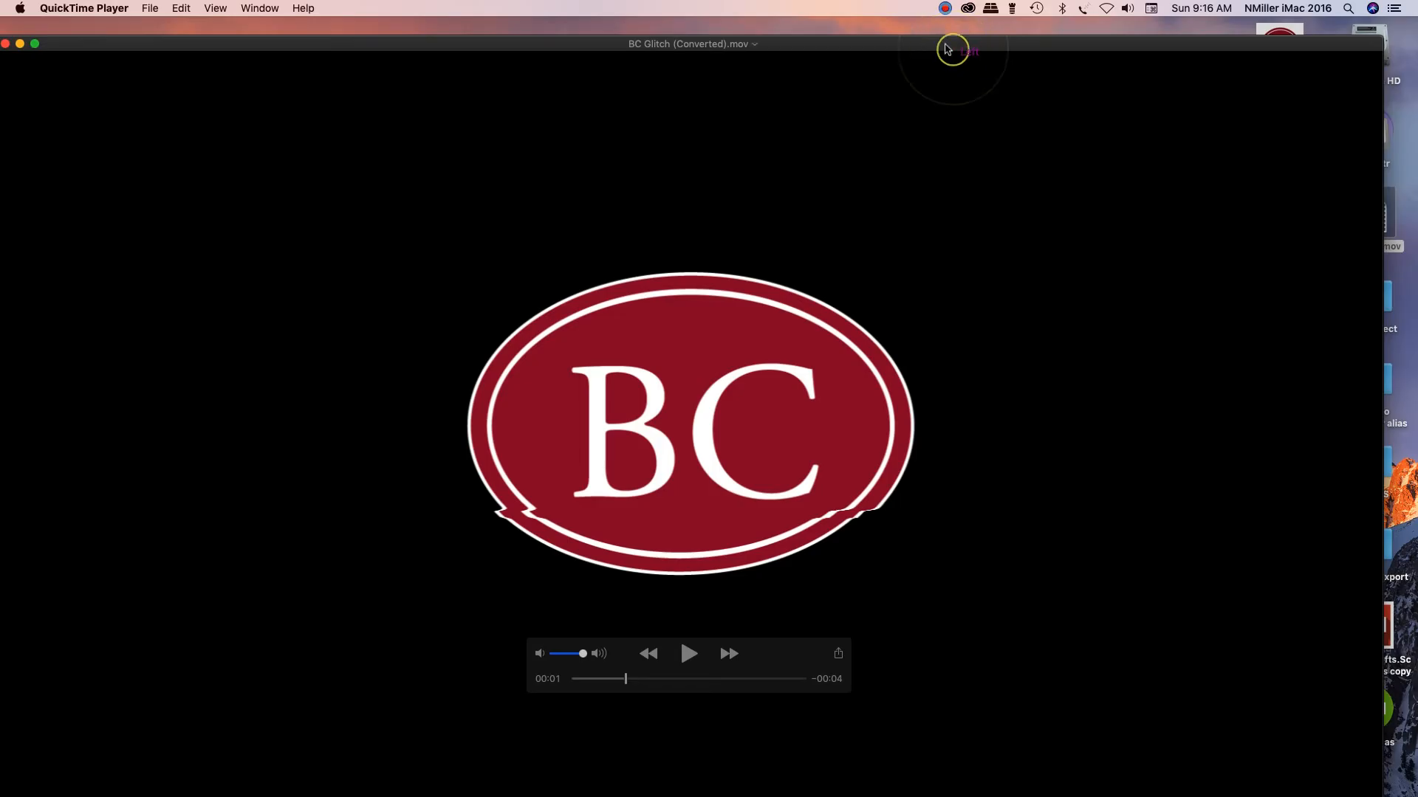
Move the QuickTime Player video window aside to look at the exported BC Glitch.mov file on the desktop
drag(947, 49, 329, 133)
drag(640, 126, 162, 114)
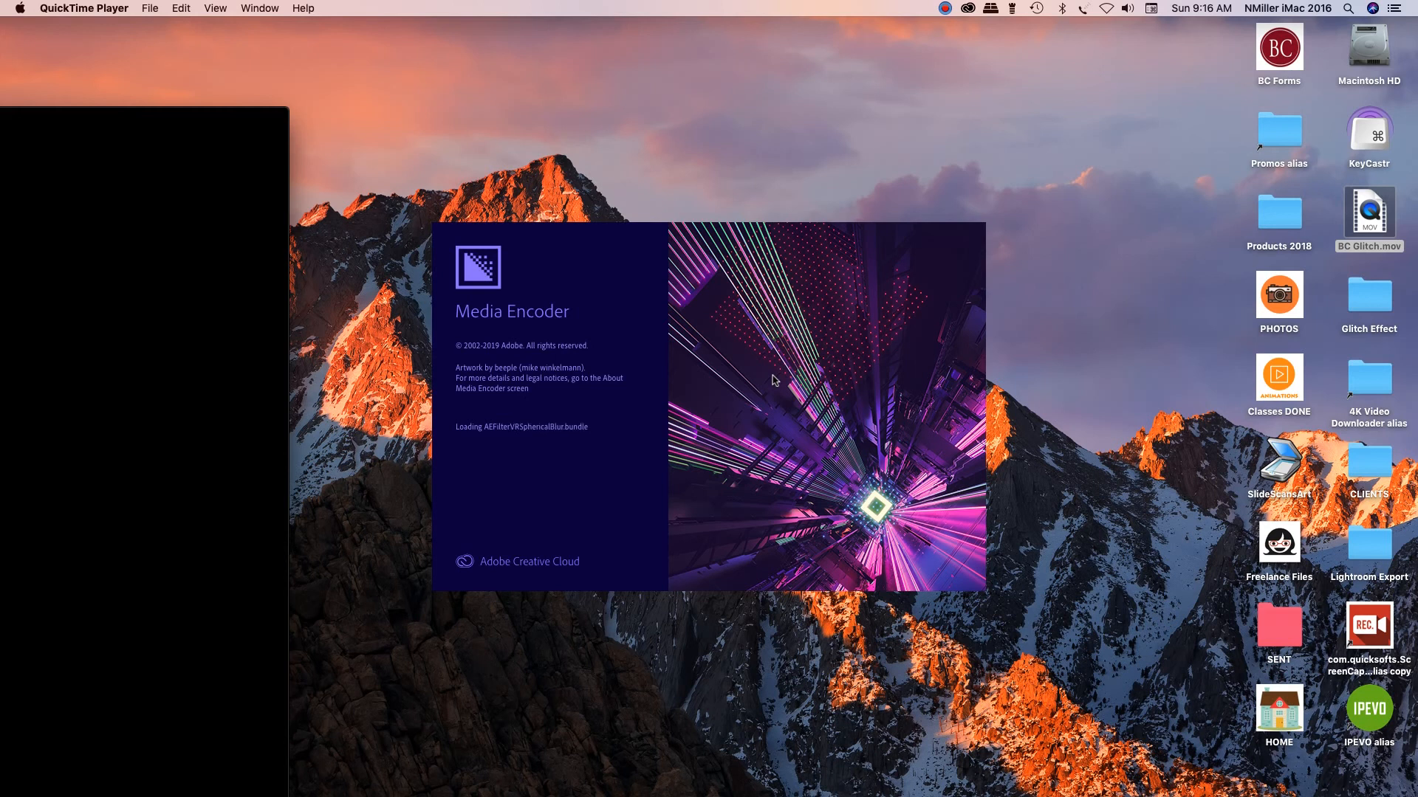
click(1086, 134)
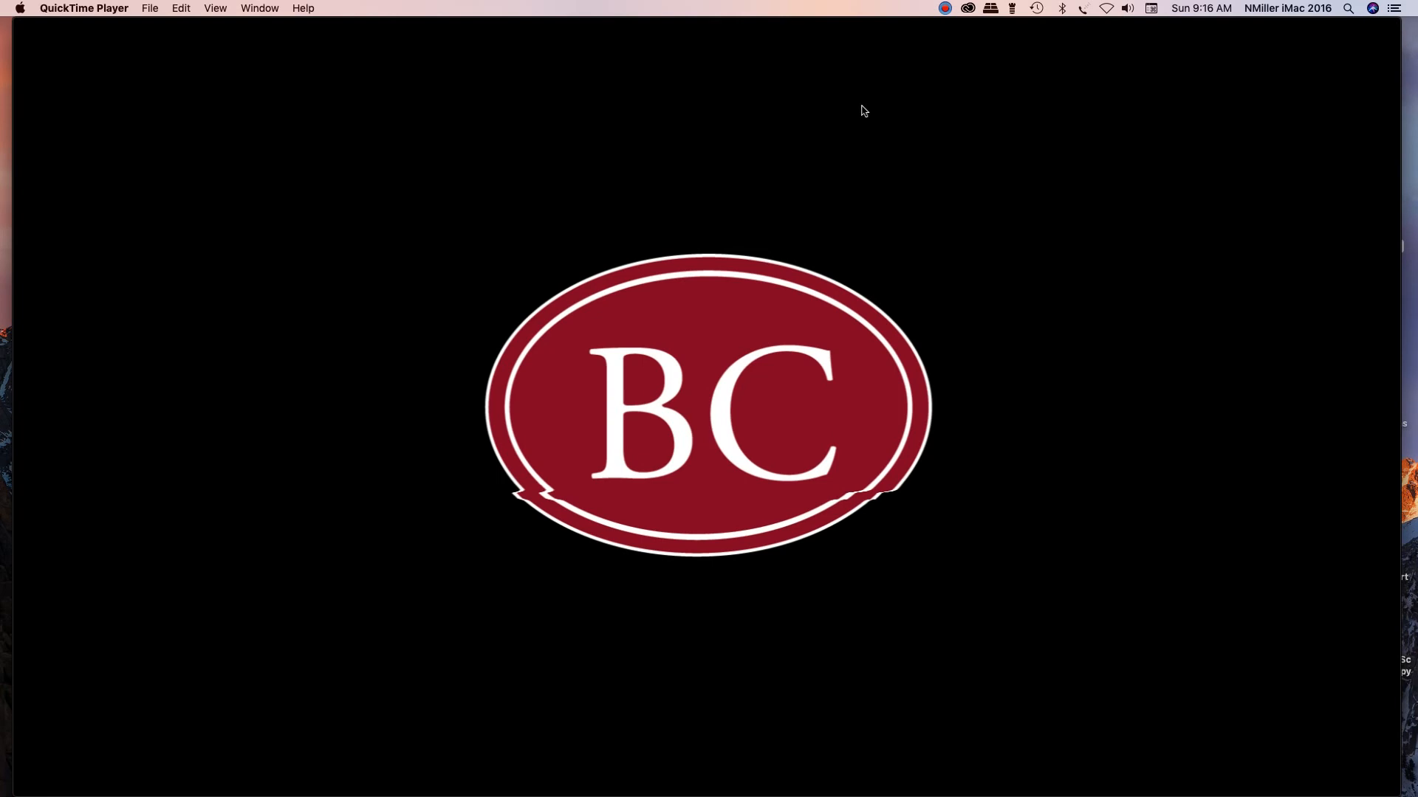
Rewind BC Glitch (Converted).mov to the start, play it and pause at about 4 seconds
mouse_move(508, 624)
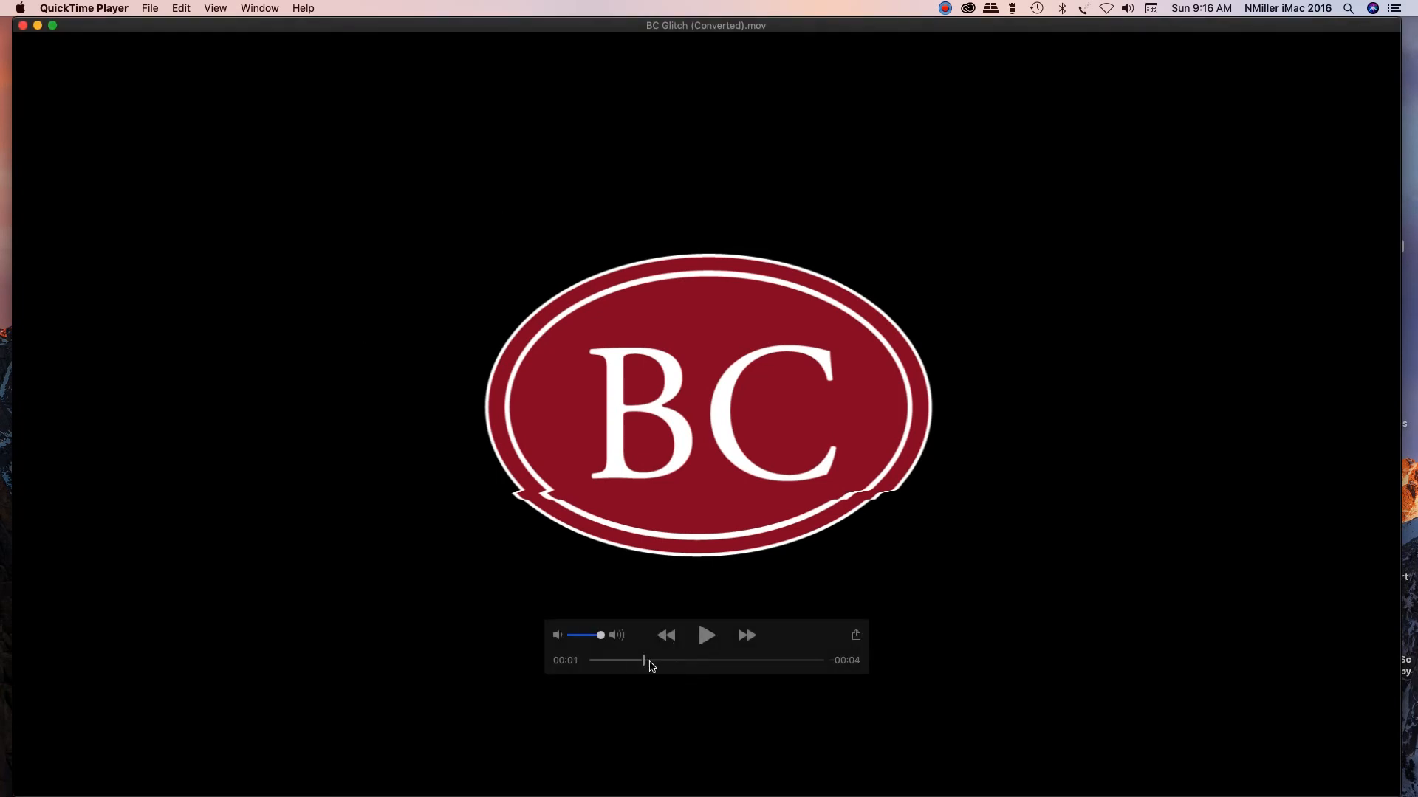
drag(644, 664, 589, 666)
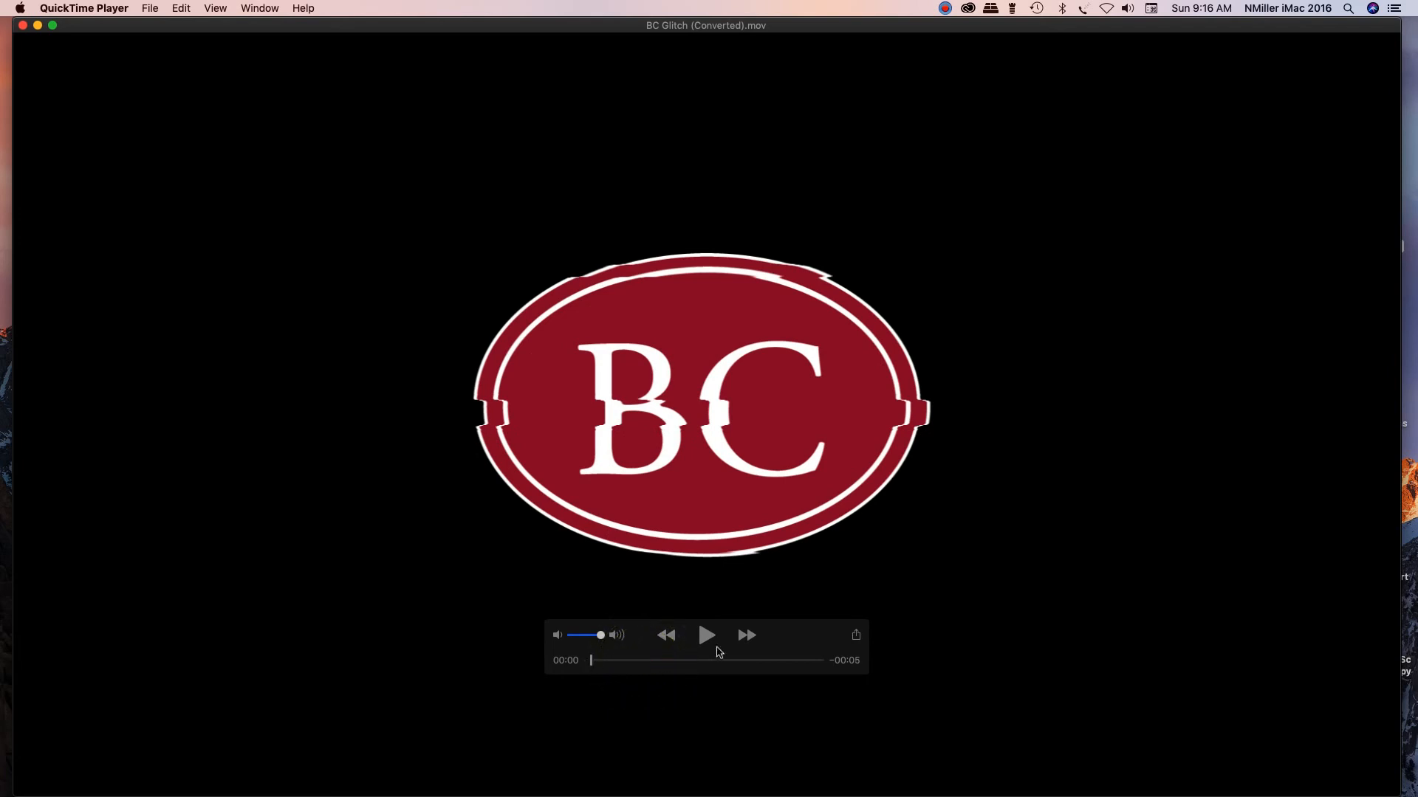
drag(588, 658, 581, 659)
click(698, 636)
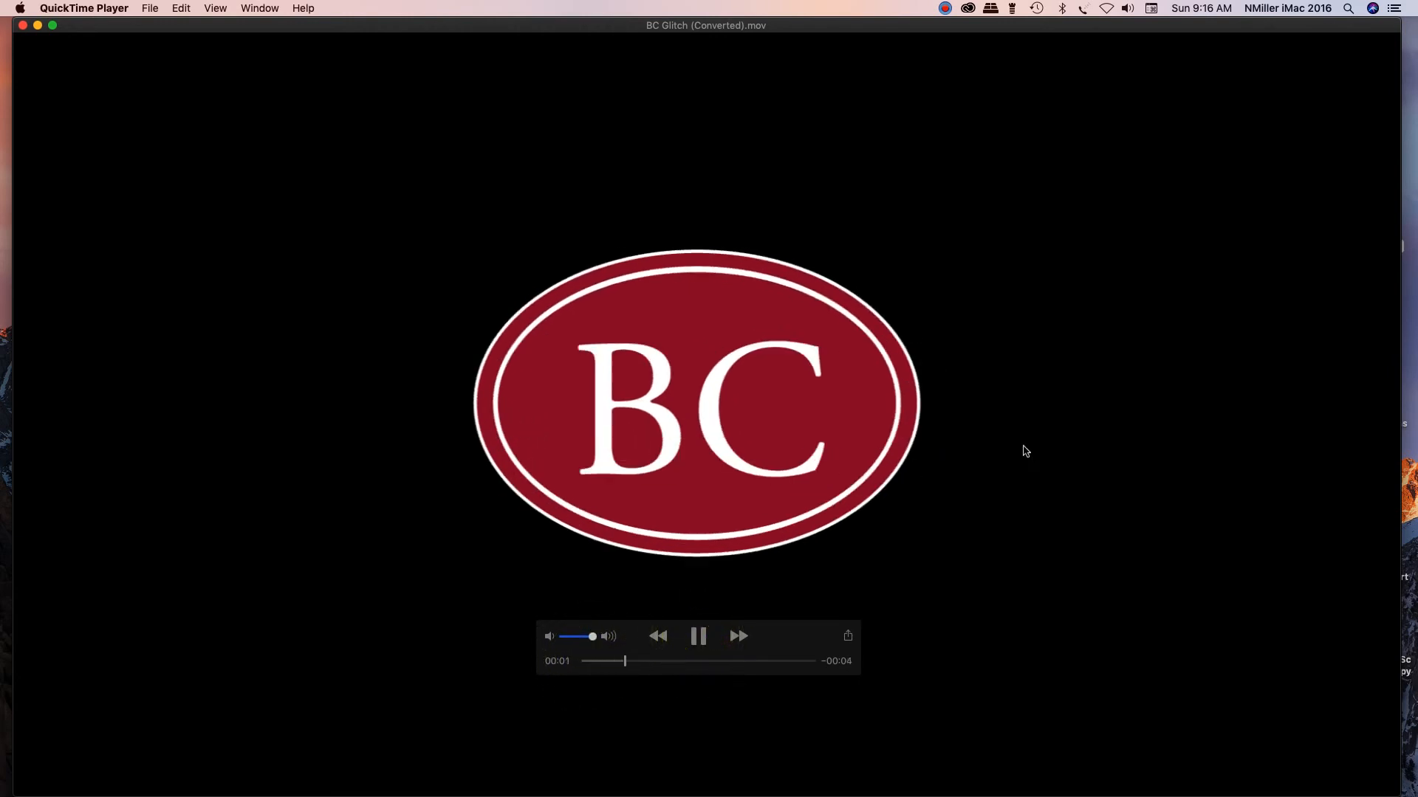
click(701, 643)
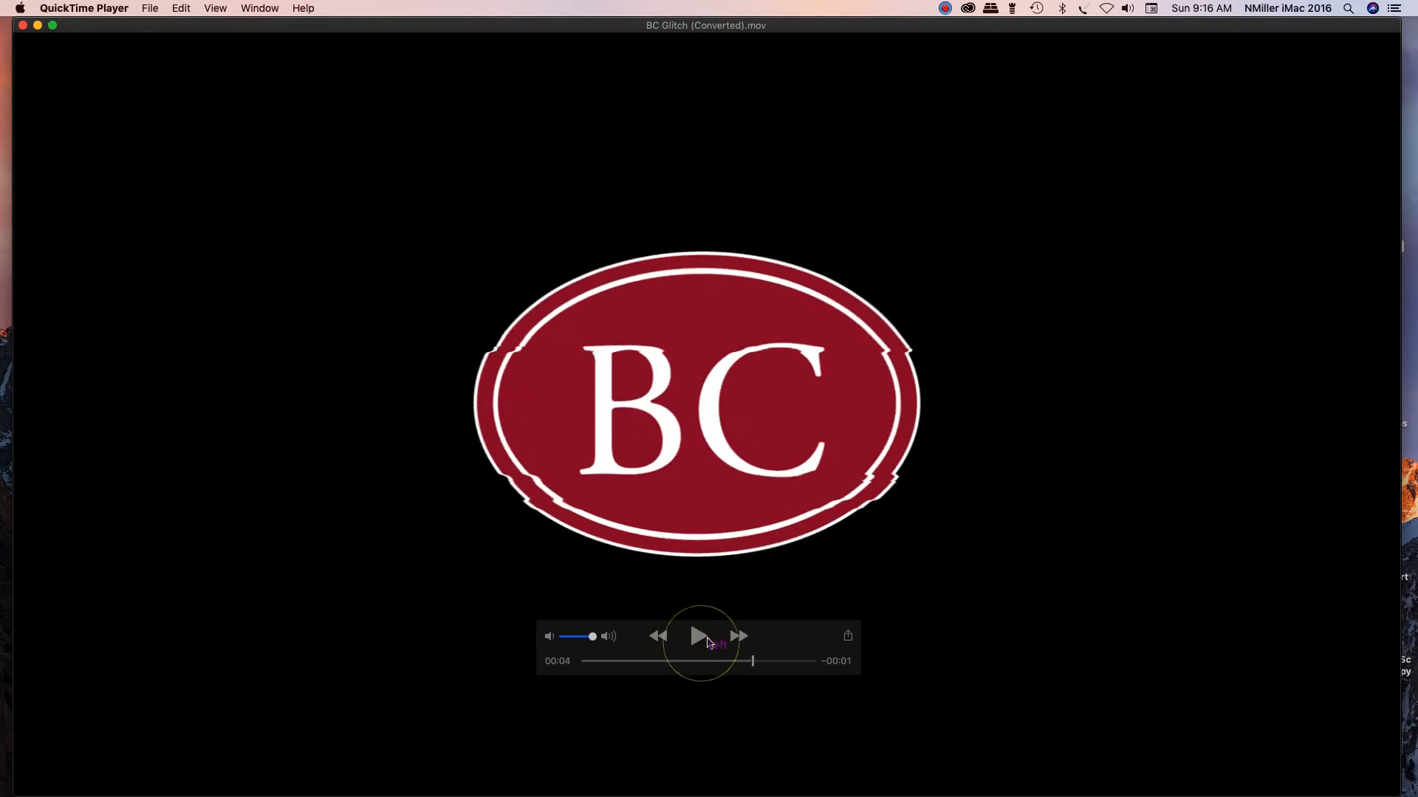